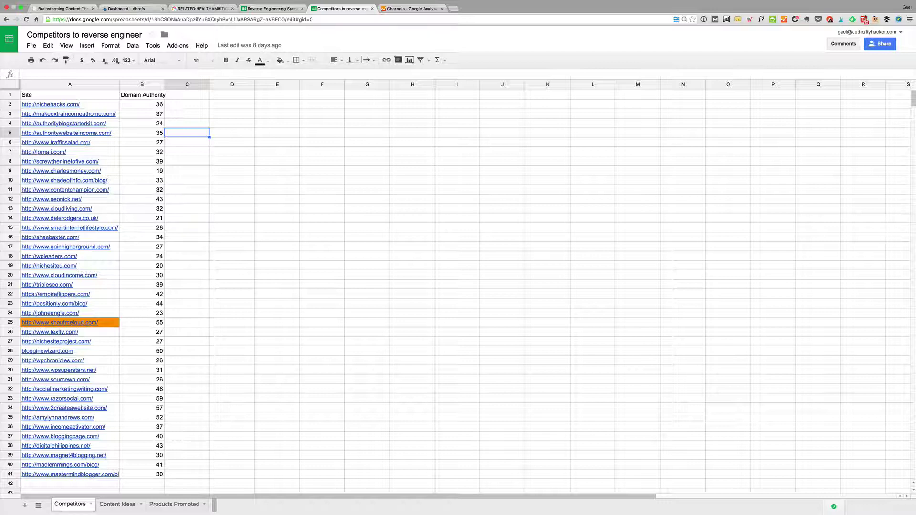
Step: Switch to Google Analytics to view the organic search Channels report, and to the Reverse Engineering Spreadsheet to view its empty Competitors sheet
left_click(409, 9)
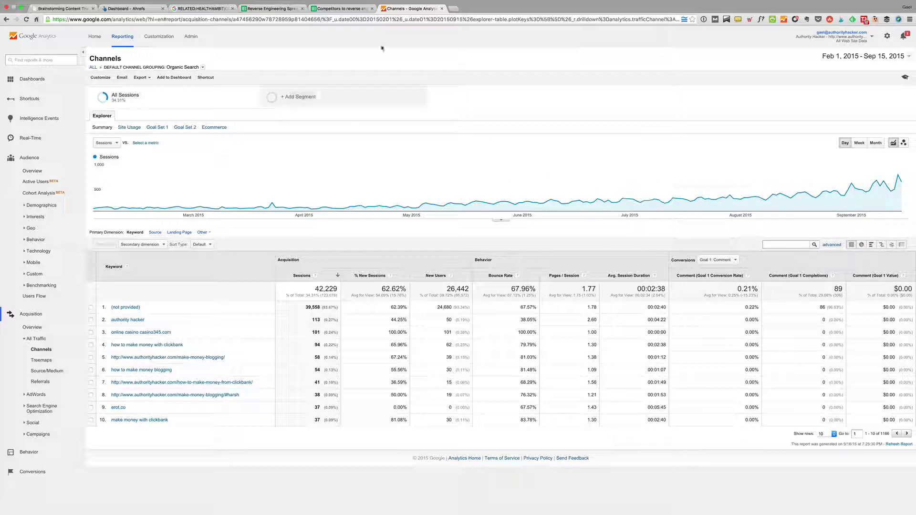
left_click(270, 9)
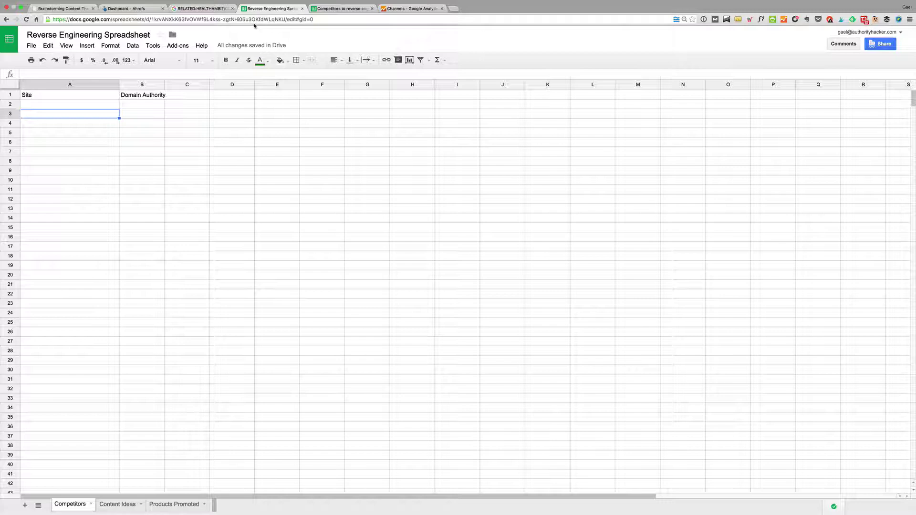
Step: Examine the domain authority scores in the "Competitors to reverse engineer" spreadsheet and switch to Ahrefs to view the campaigns dashboard
left_click(358, 9)
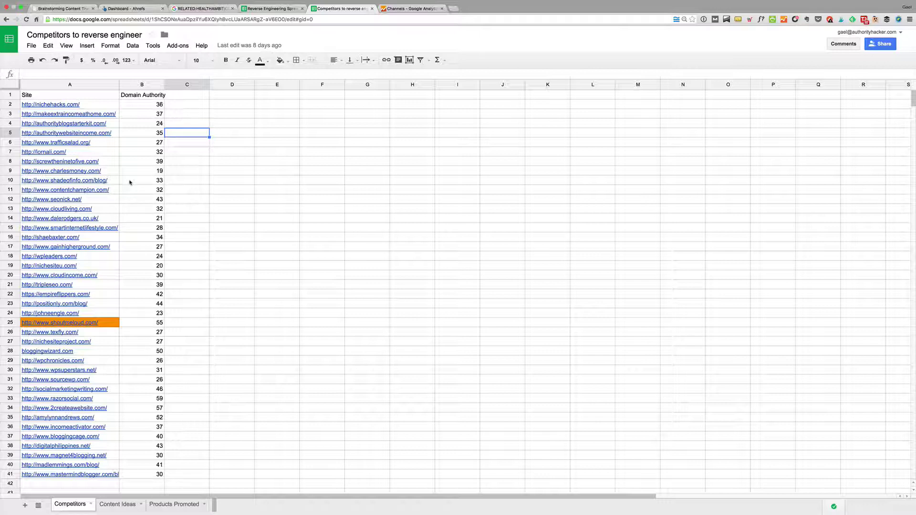
left_click(152, 104)
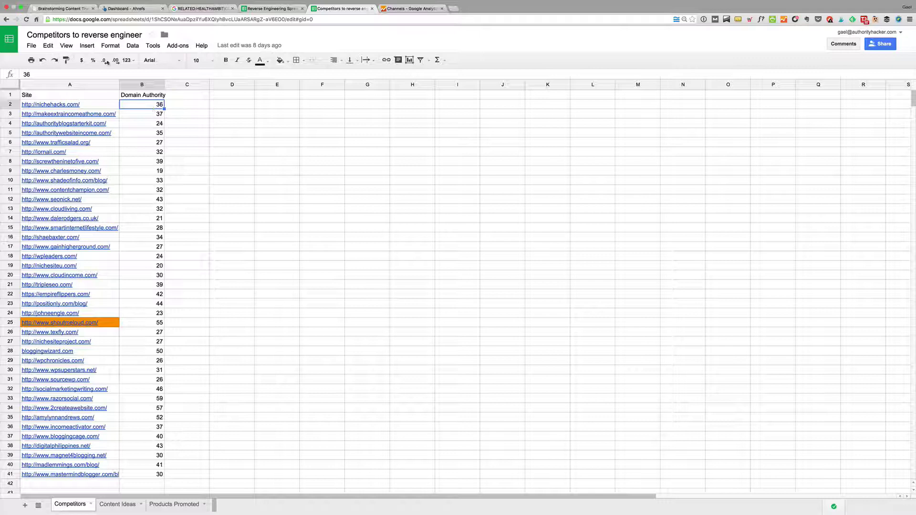
left_click(148, 408)
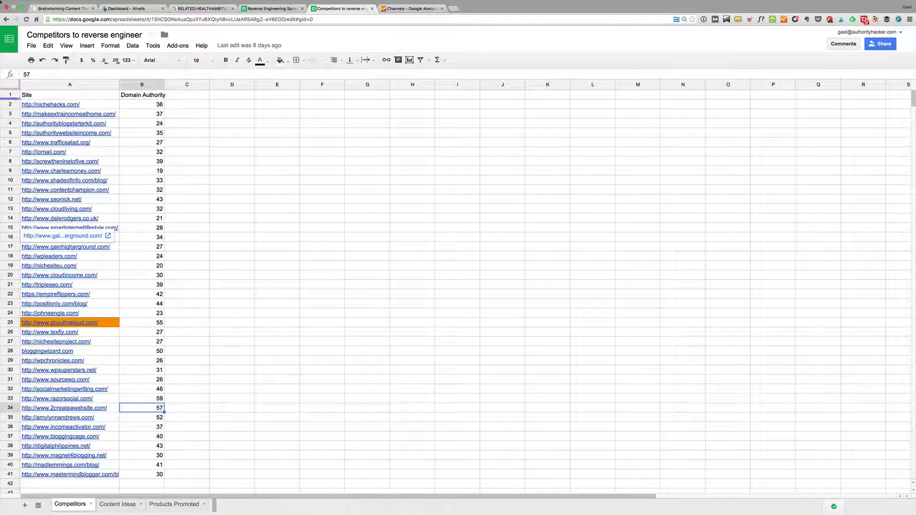
left_click(124, 8)
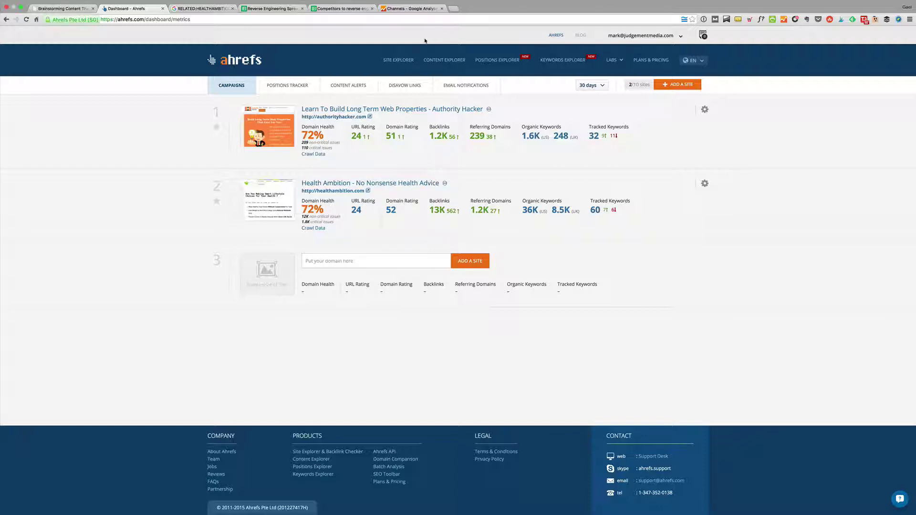
Step: Switch to the "Competitors to reverse engineer" spreadsheet and review the main keywords and competing own URLs on its Content Ideas sheet
left_click(337, 8)
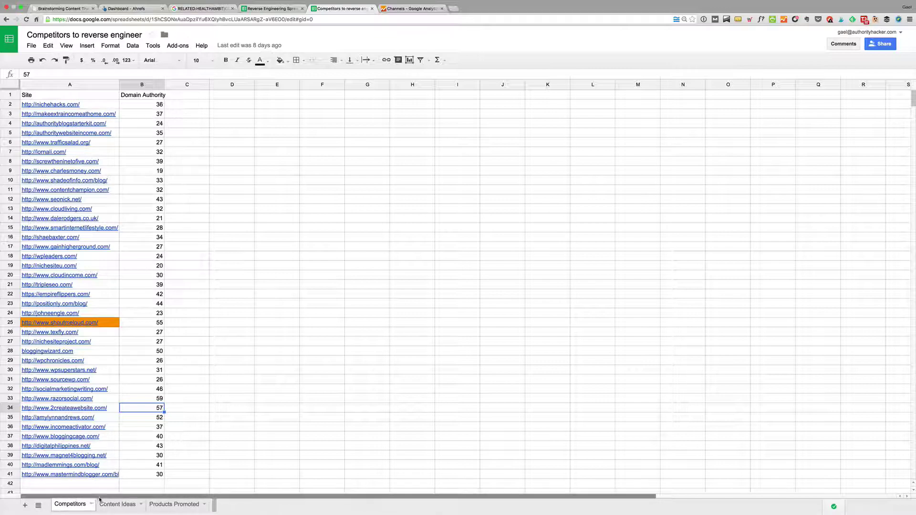
left_click(117, 504)
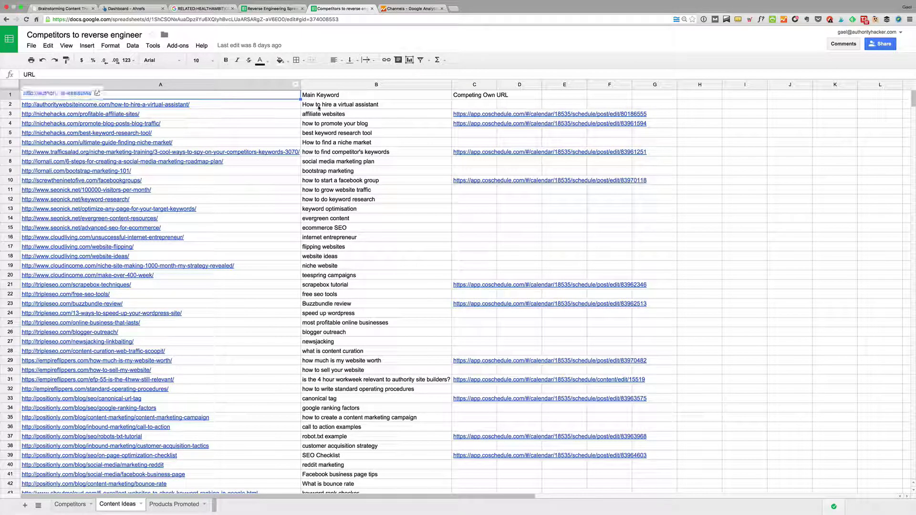
left_click_drag(334, 104, 351, 302)
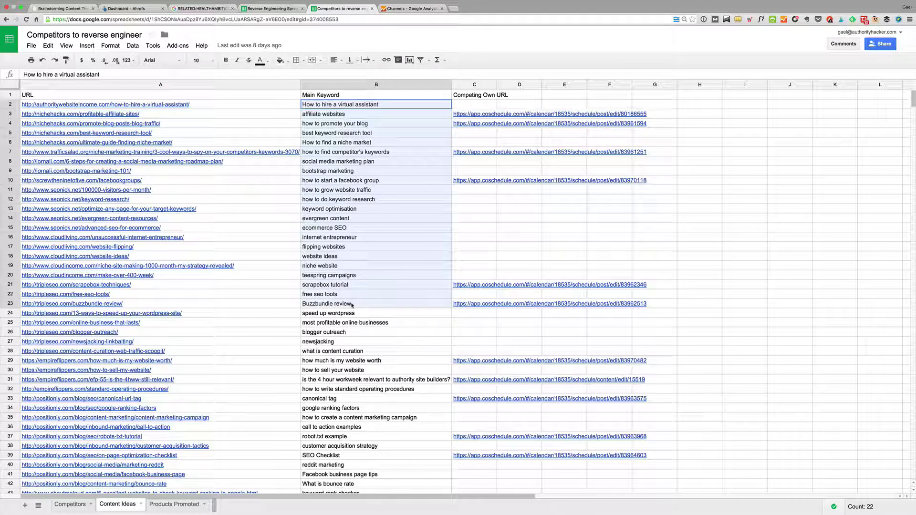
left_click(423, 143)
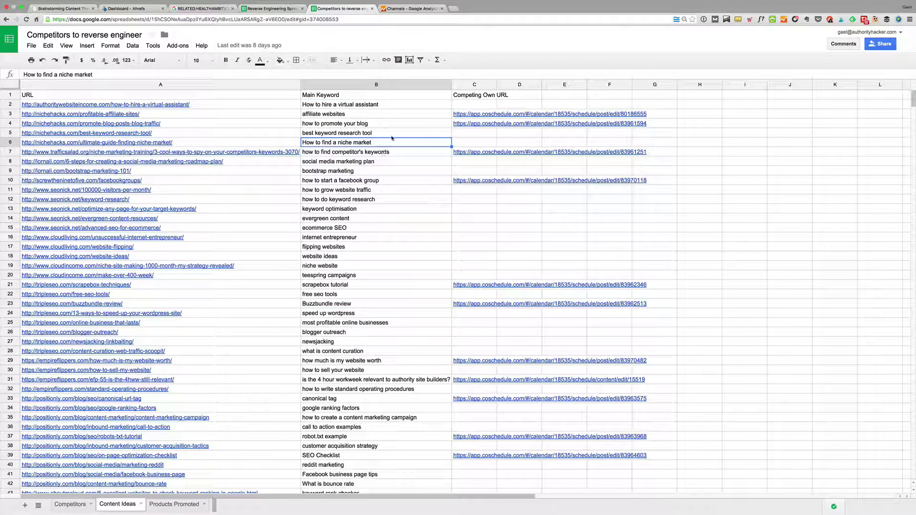
left_click(469, 125)
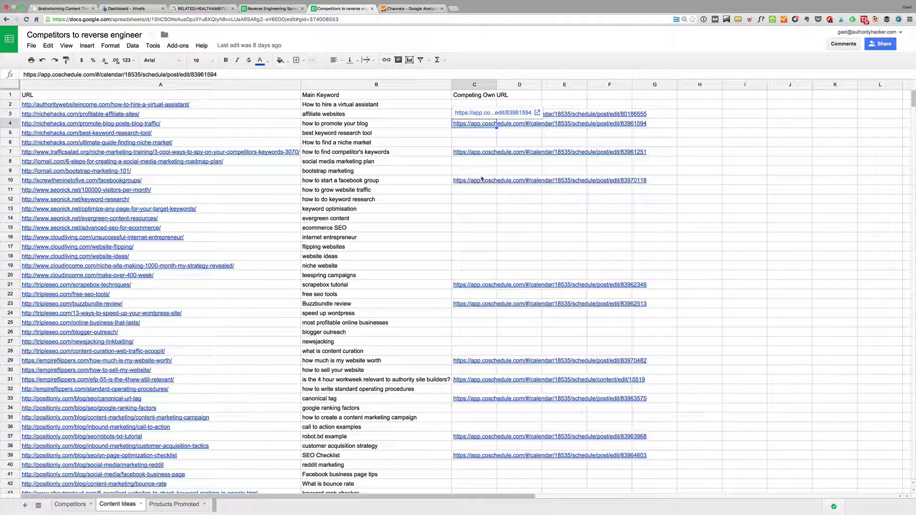
left_click(455, 162)
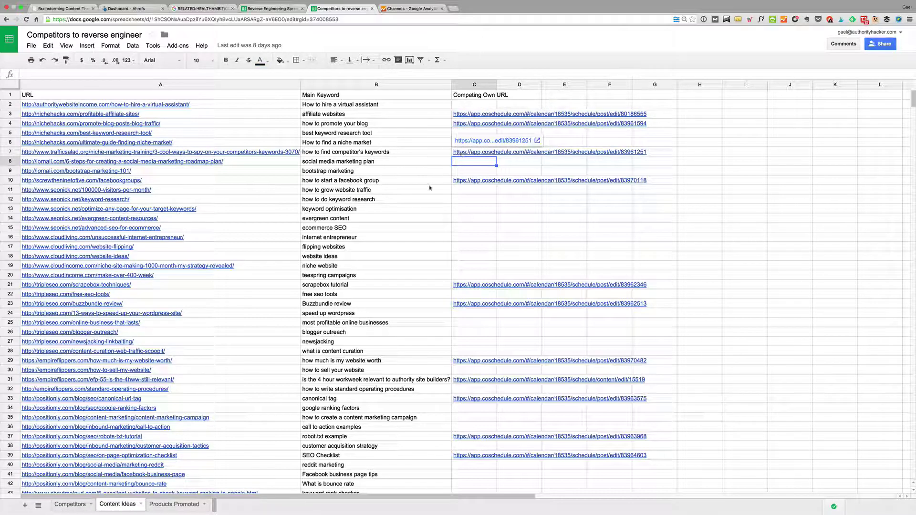
scroll(430, 188, "down", 5)
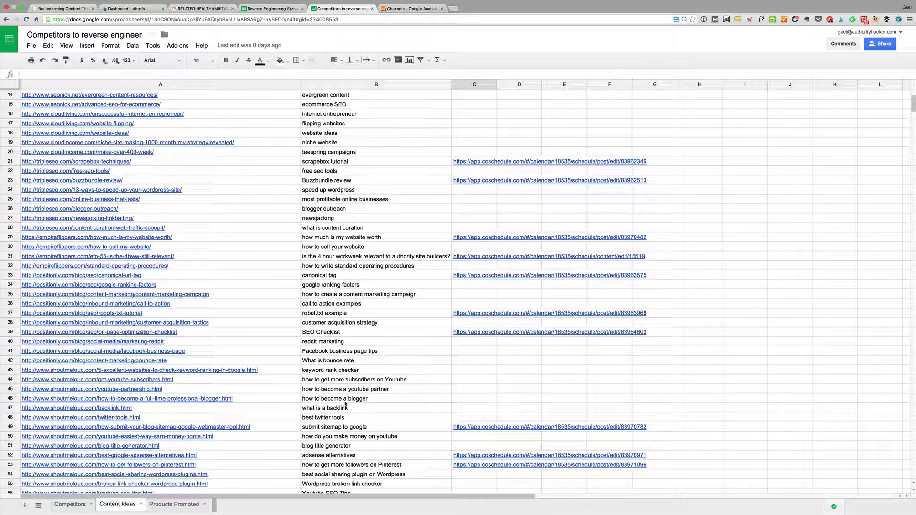
Step: Review the product names in column A of the Products Promoted sheet and return to the Competitors sheet
left_click(166, 503)
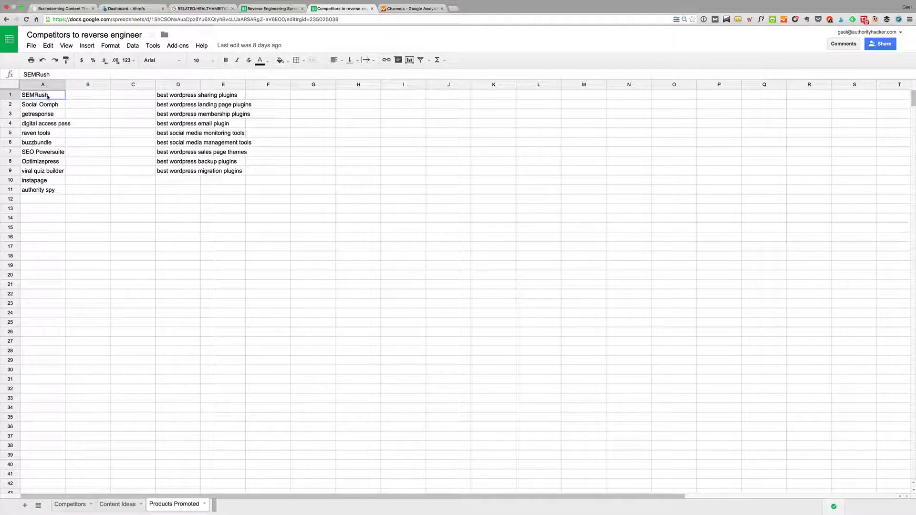
left_click_drag(40, 97, 41, 192)
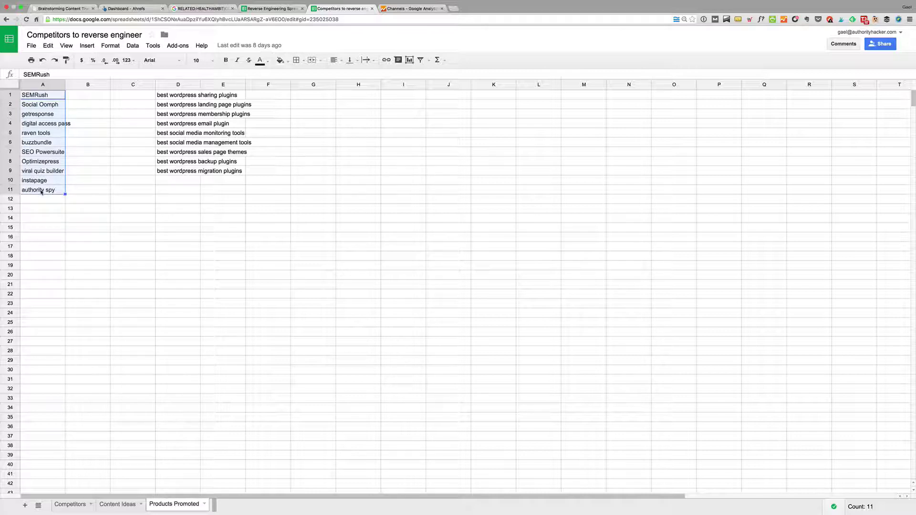
left_click(69, 504)
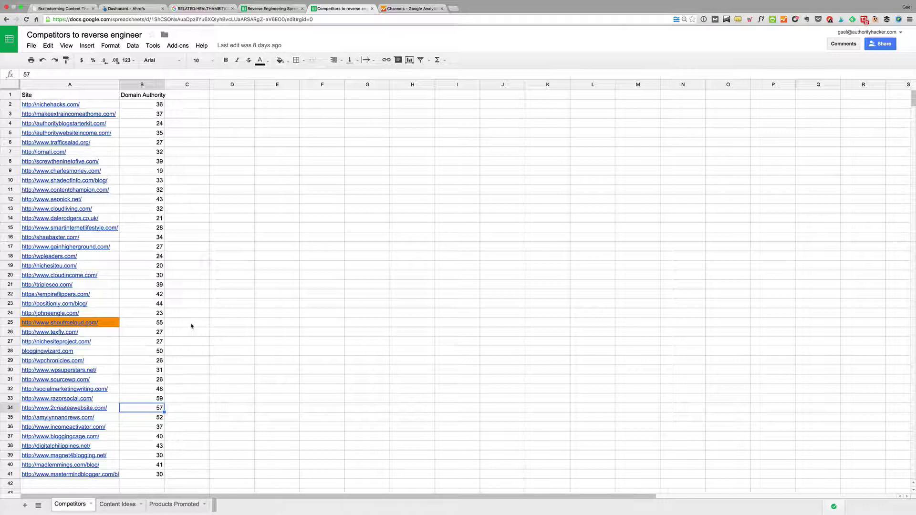
Step: Clear the "The Paleo Solution" example row from the Products Promoted sheet of the Reverse Engineering Spreadsheet, keeping the column headers
left_click(270, 11)
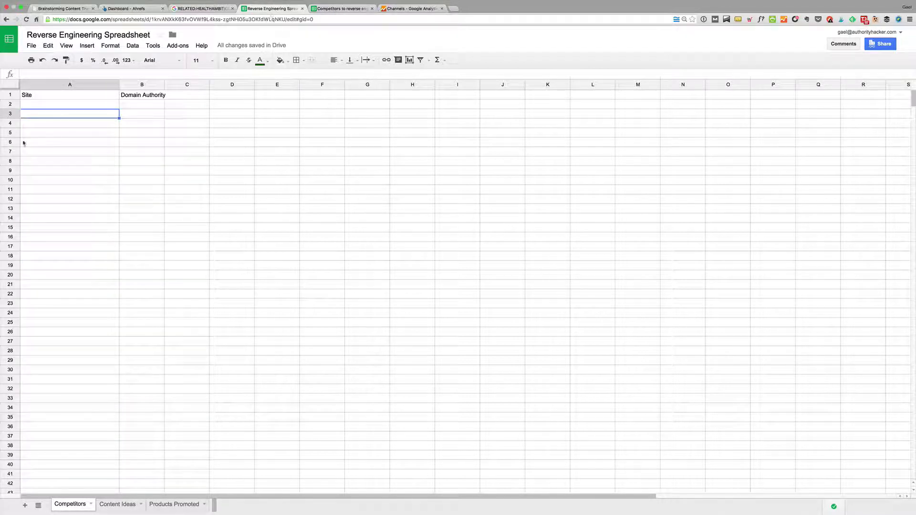
left_click(113, 506)
left_click(164, 506)
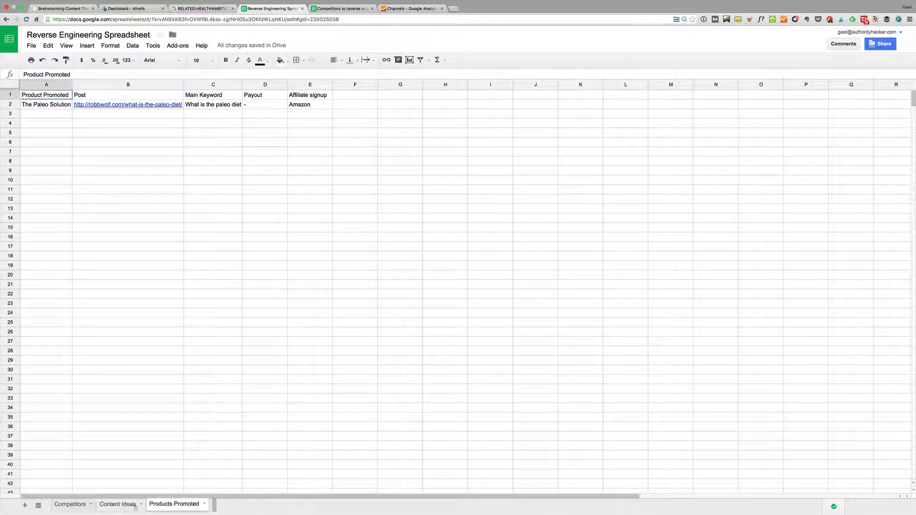
left_click_drag(289, 106, 41, 102)
key("Delete")
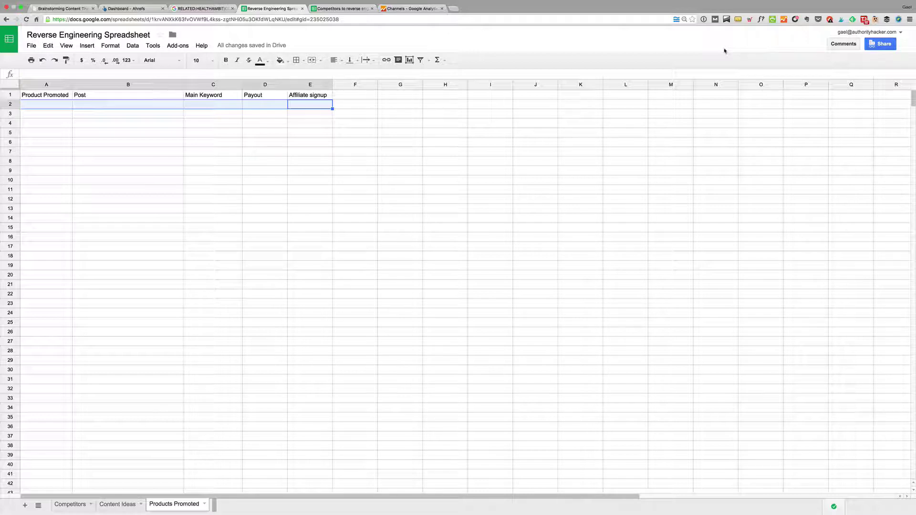
left_click(213, 180)
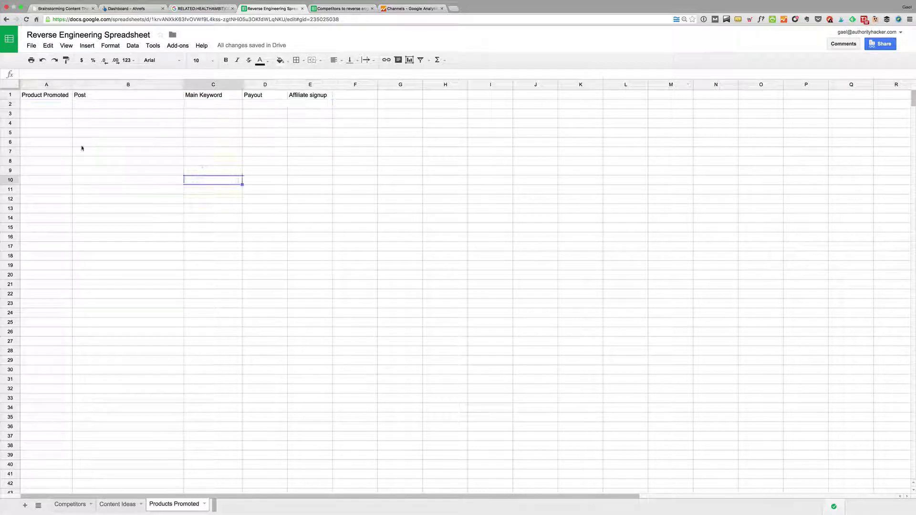
left_click(31, 45)
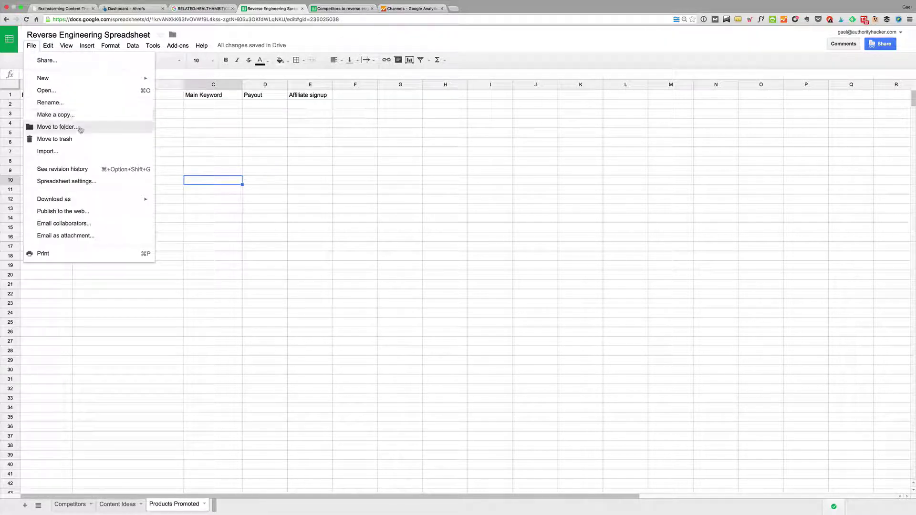
left_click(83, 116)
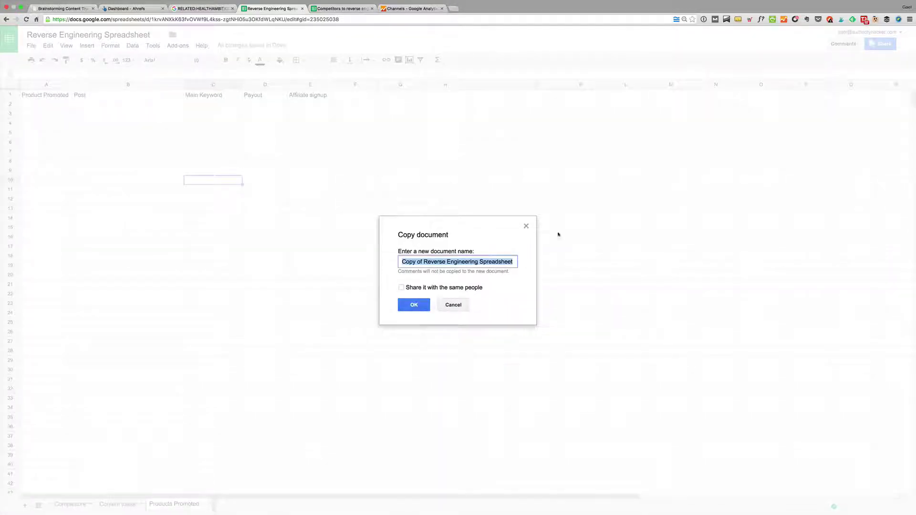
left_click(525, 227)
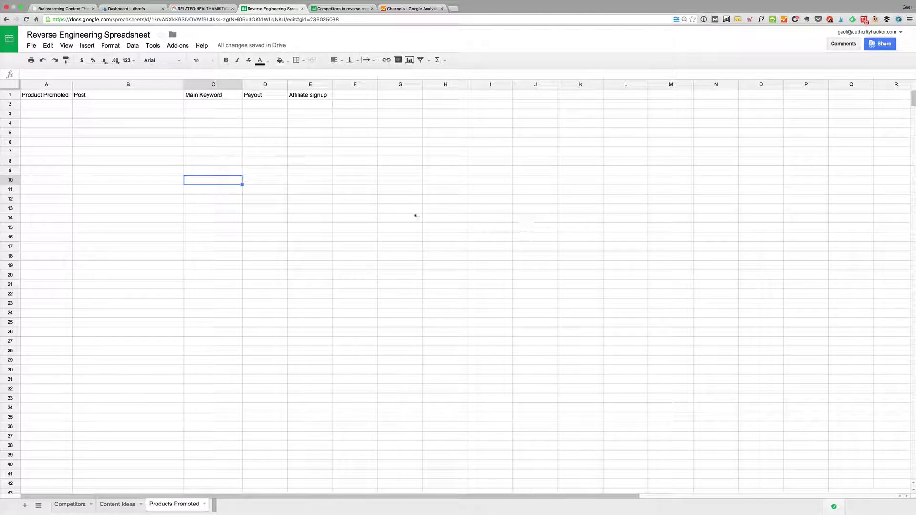
Step: Return to the Competitors sheet and select the first empty cell under Site, A2
left_click(207, 147)
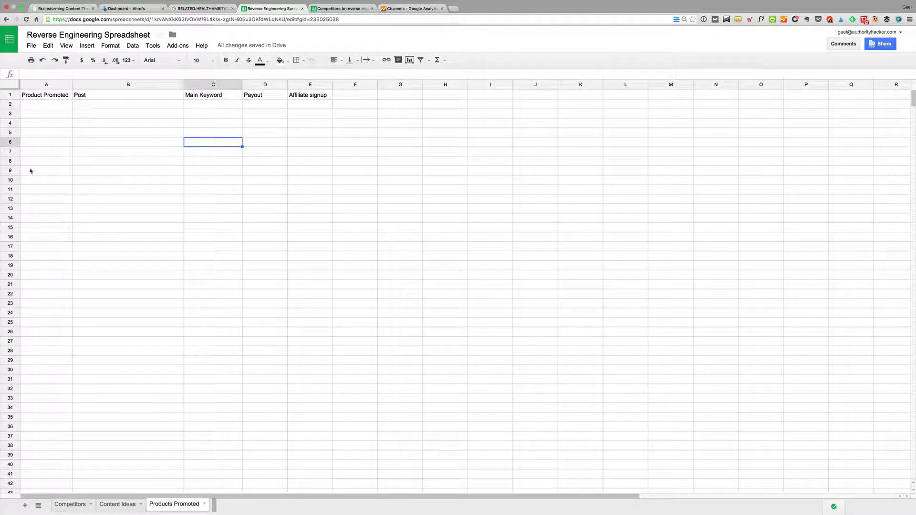
left_click(66, 505)
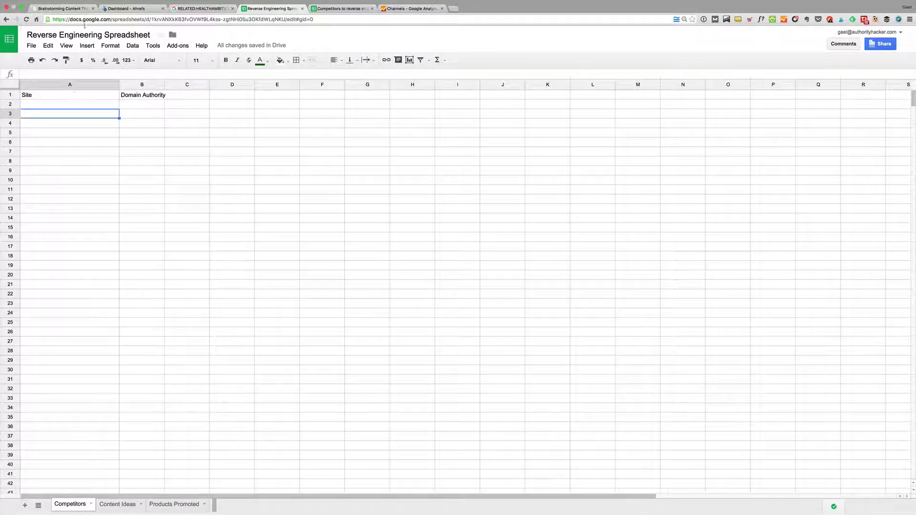
left_click(67, 106)
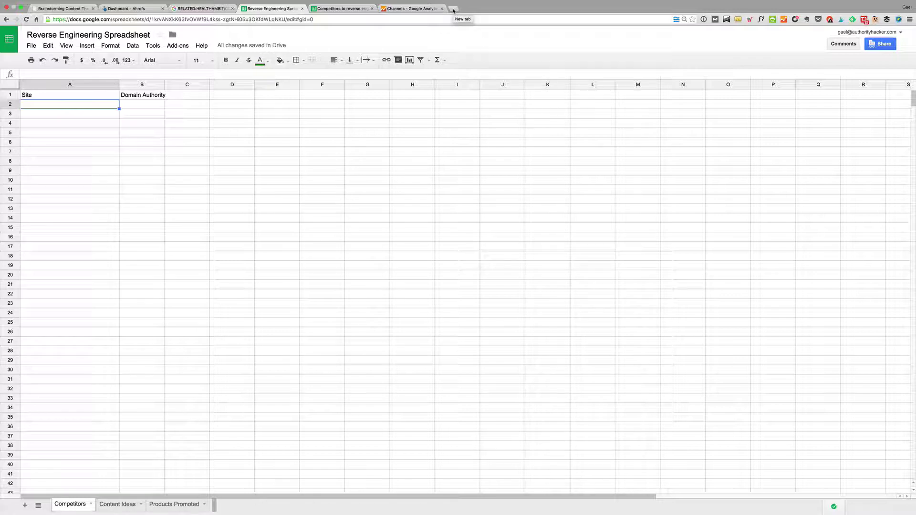
Step: Switch to Google and search for sites similar to Authority Hacker with the query "related:authorityhacker.com"
left_click(193, 8)
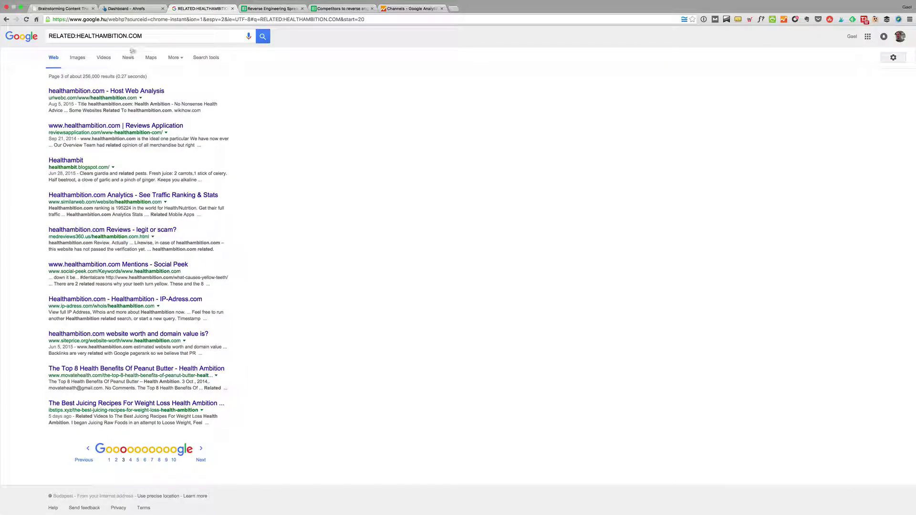
left_click(25, 39)
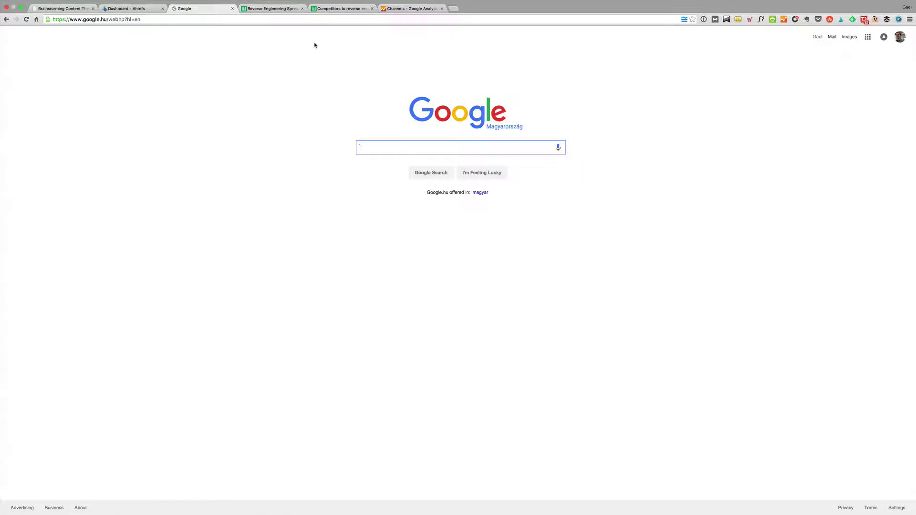
type("related:")
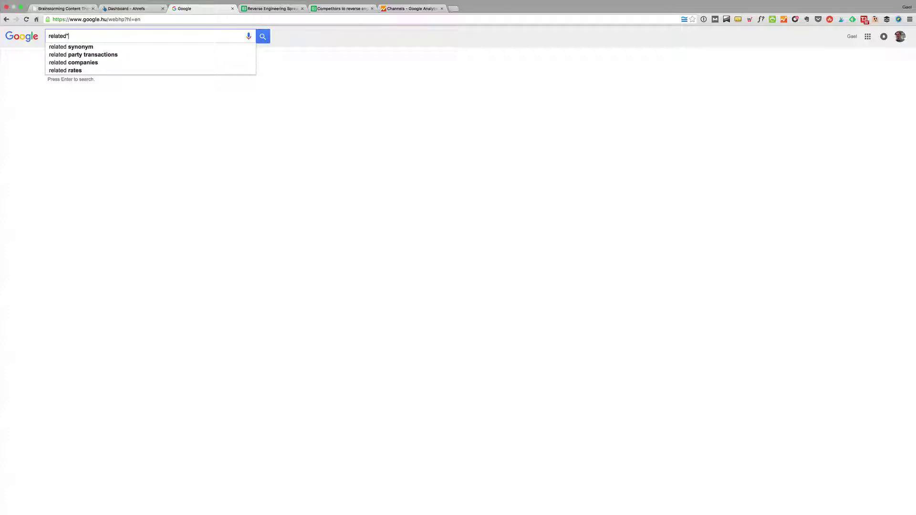
key("BackSpace")
type(":authority")
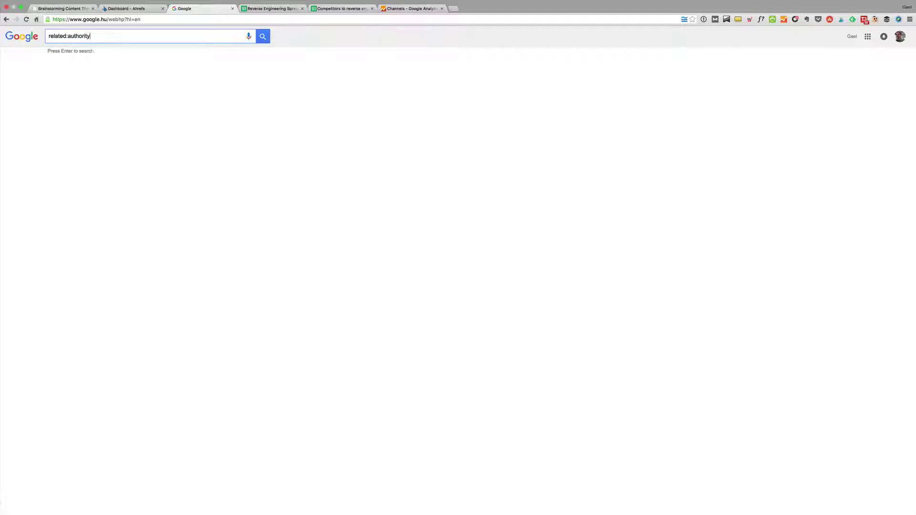
type("hacker.com")
key("Return")
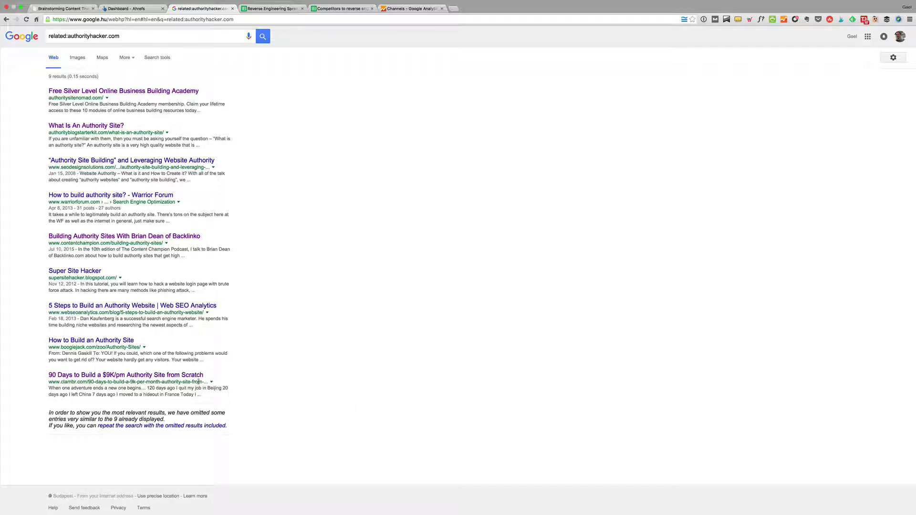
Step: Look through the related-site results and open the "What Is An Authority Site?" page on authorityblogstarterkit.com
left_click_drag(219, 398, 101, 346)
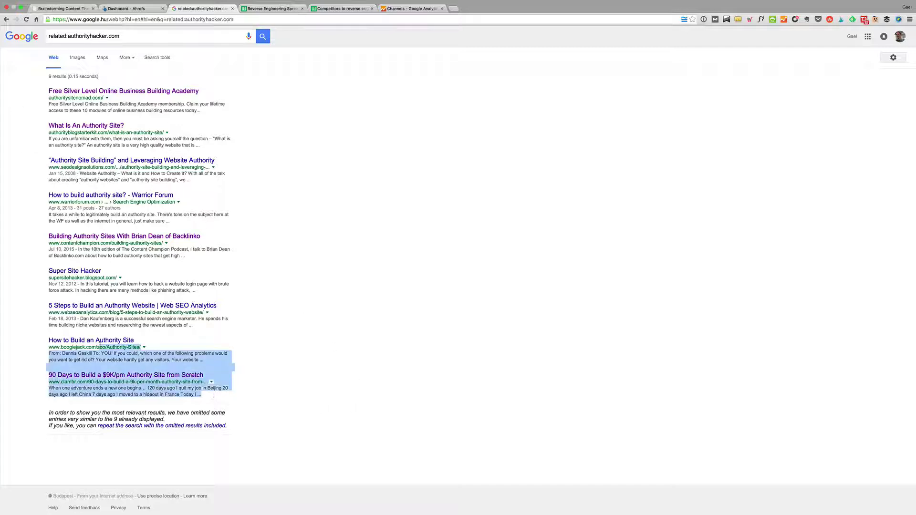
left_click(33, 238)
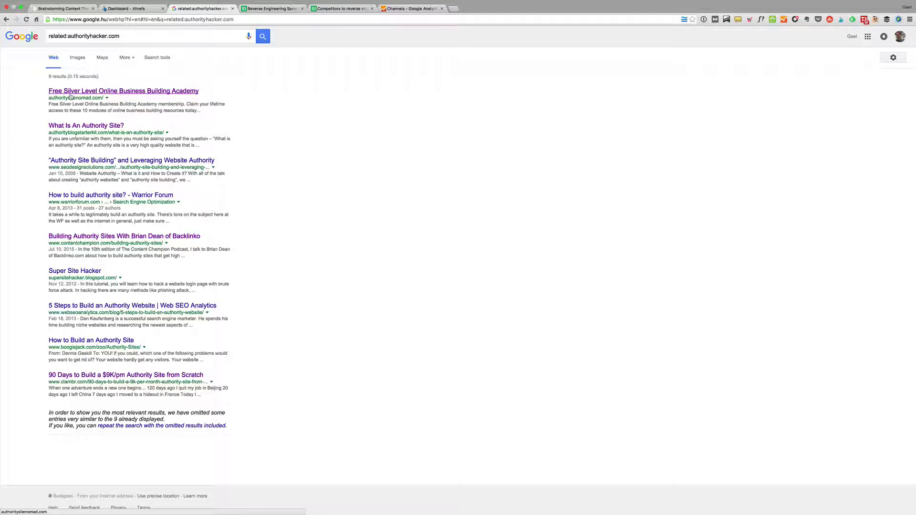
triple_click(51, 41)
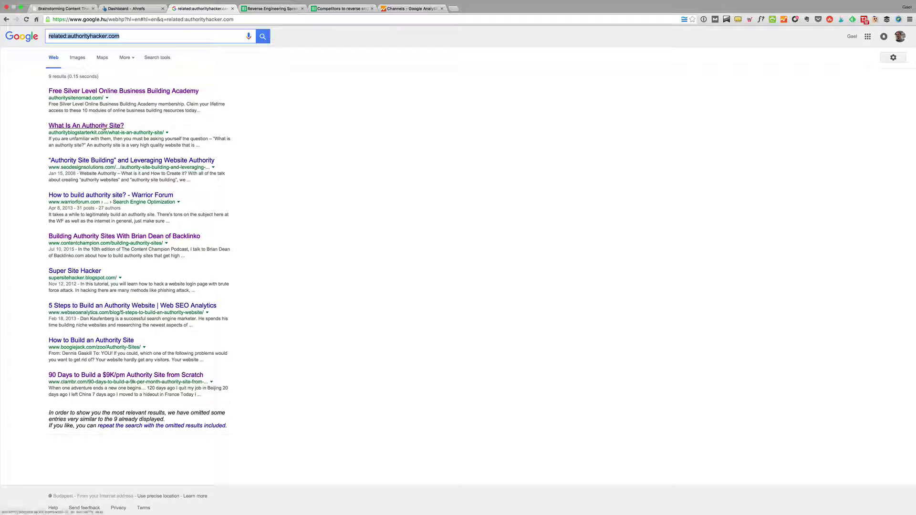
left_click(86, 126)
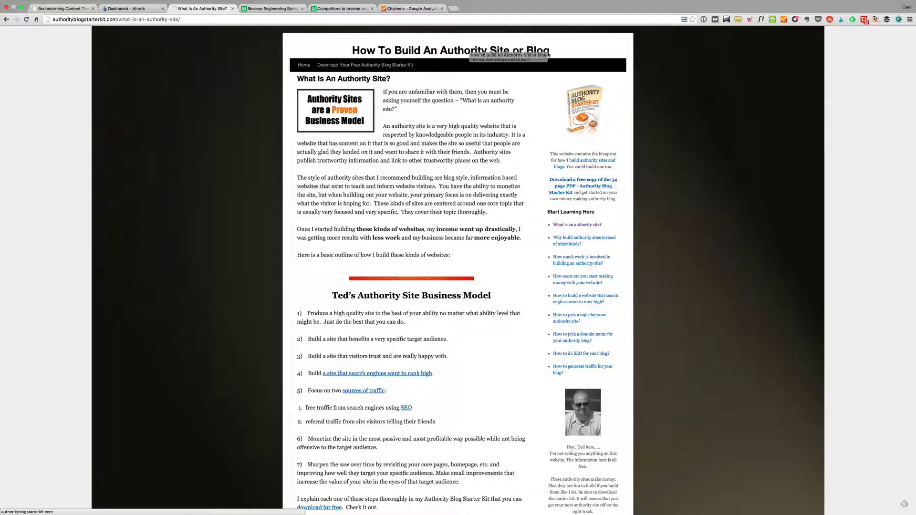
Step: Skim the authority site article, return to the related-site results and turn on the MozBar metrics for them
scroll(669, 118, "down", 20)
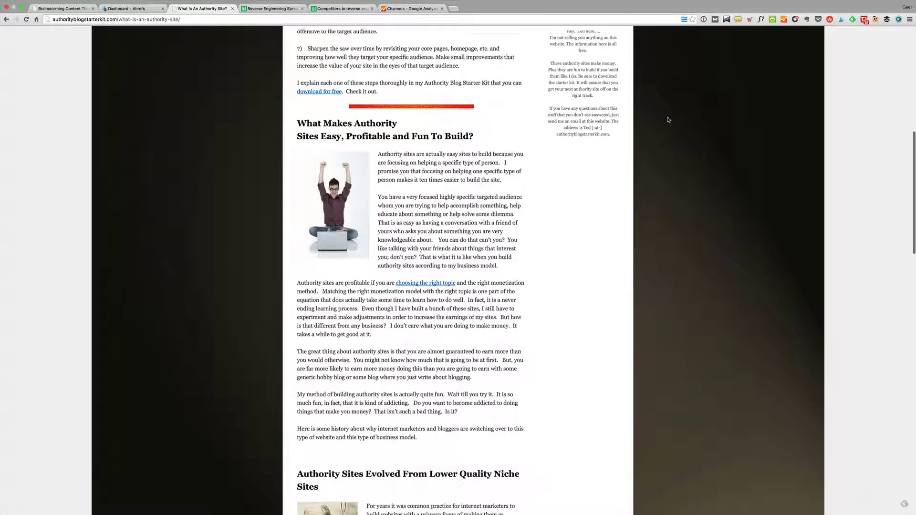
scroll(668, 120, "up", 15)
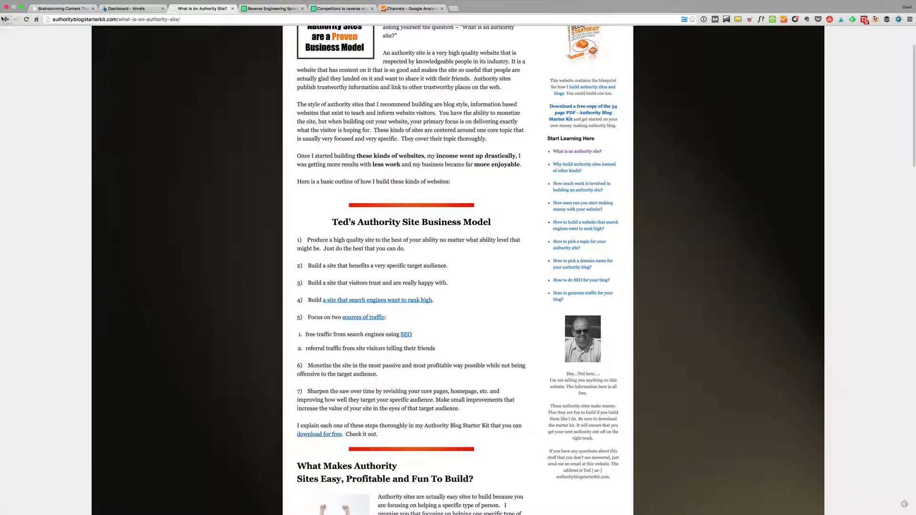
left_click(6, 20)
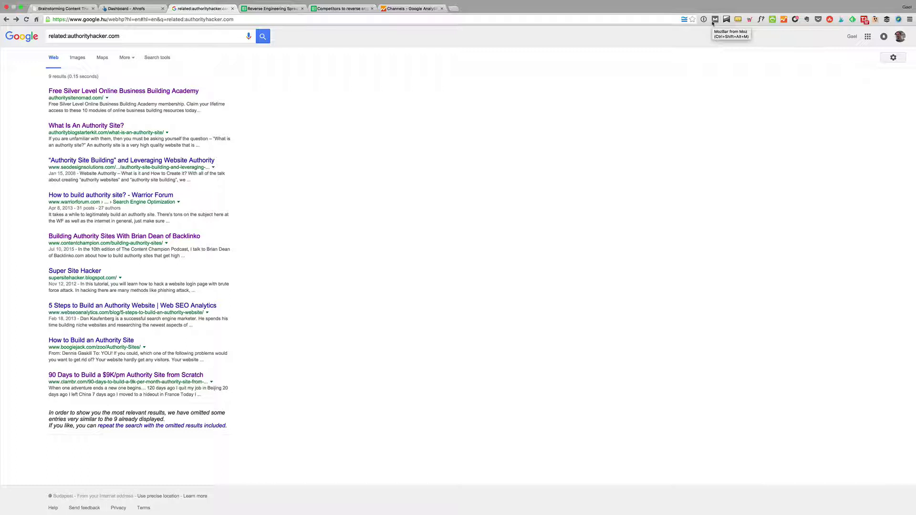
left_click(713, 22)
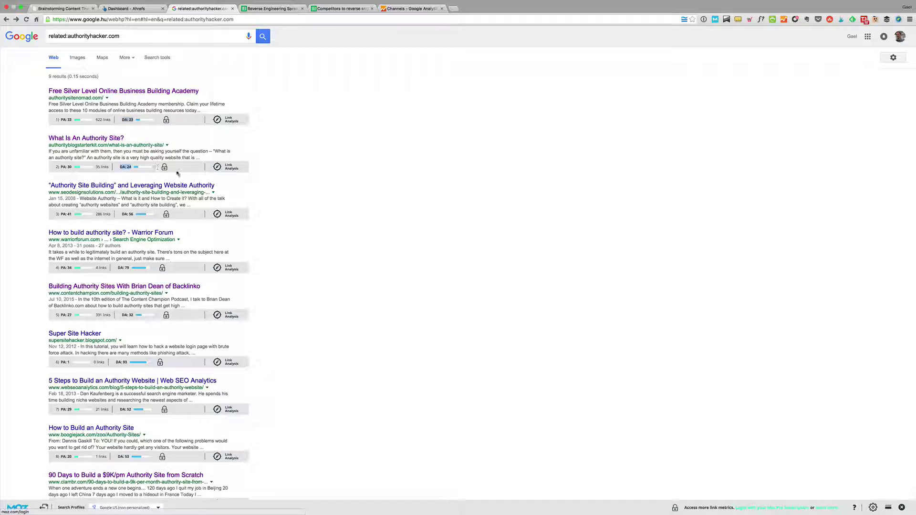
Step: Open the "What Is An Authority Site?" result and the contentchampion.com result in separate new tabs
right_click(87, 139)
left_click(88, 140)
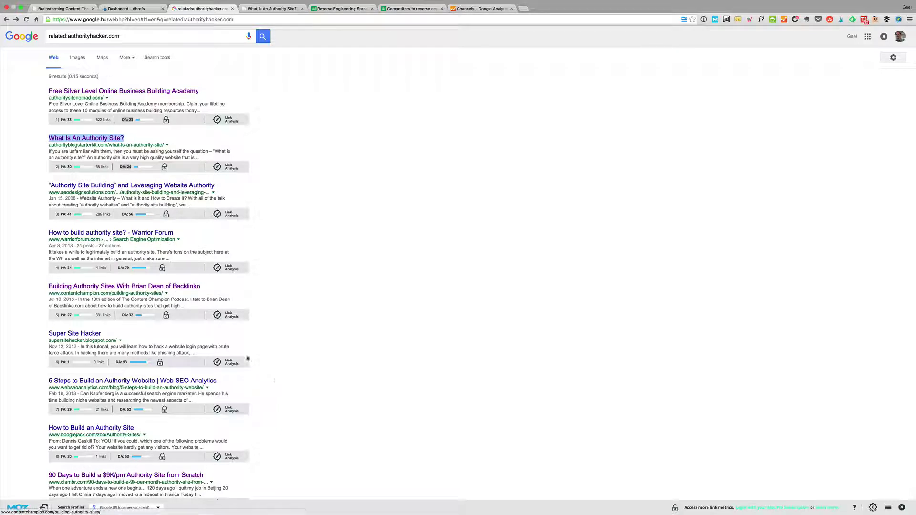
right_click(107, 284)
left_click(30, 312)
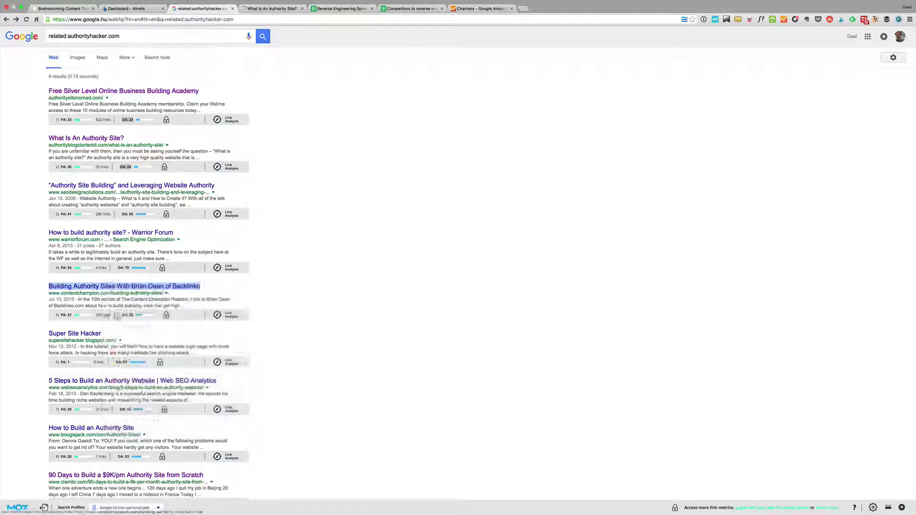
right_click(94, 282)
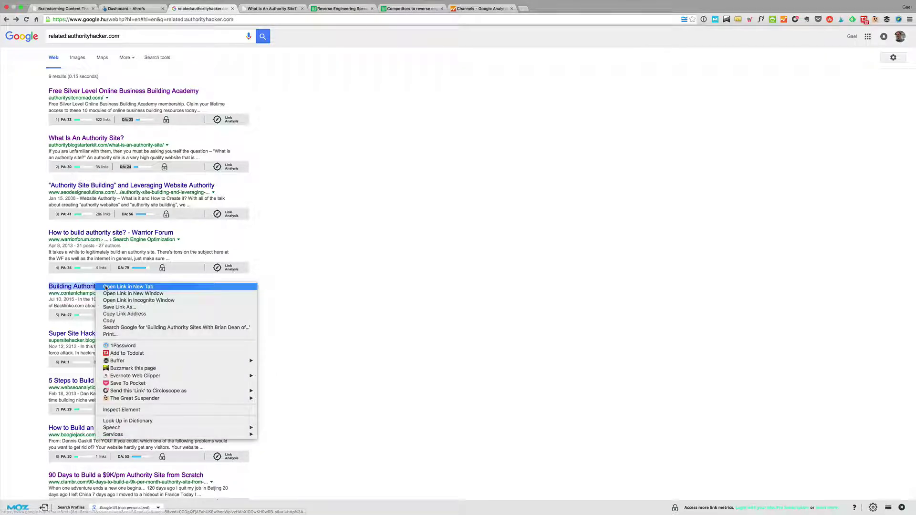
left_click(100, 288)
Step: Open the clambr.com result "90 Days to Build a $9K/pm Authority Site from Scratch" in a new tab
scroll(114, 338, "down", 5)
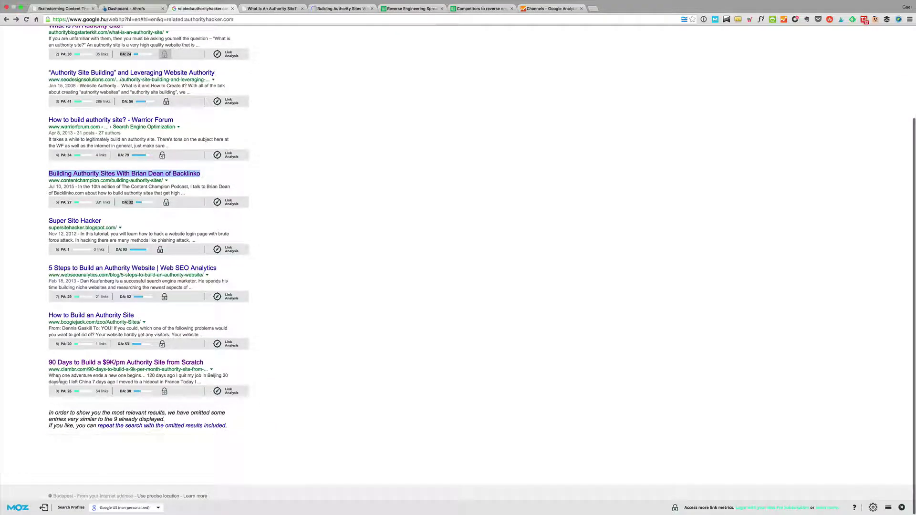
left_click_drag(92, 375, 58, 382)
right_click(81, 363)
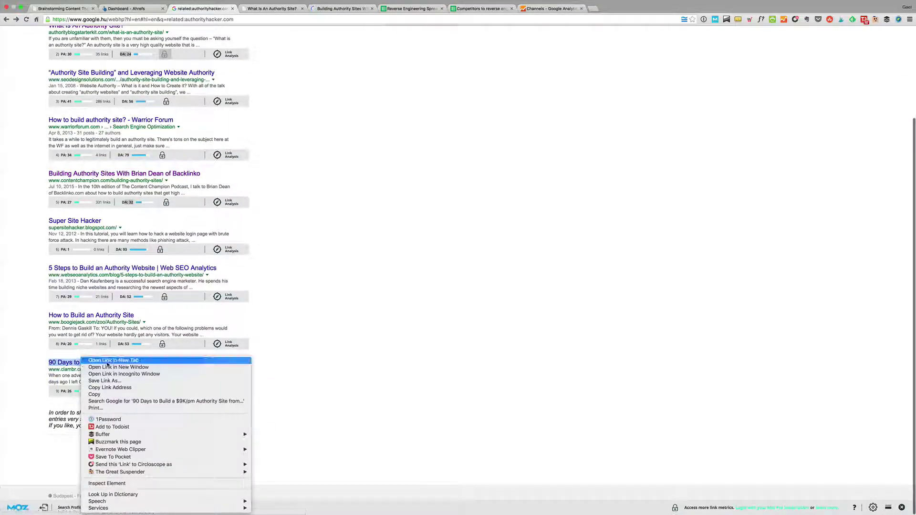
left_click(113, 401)
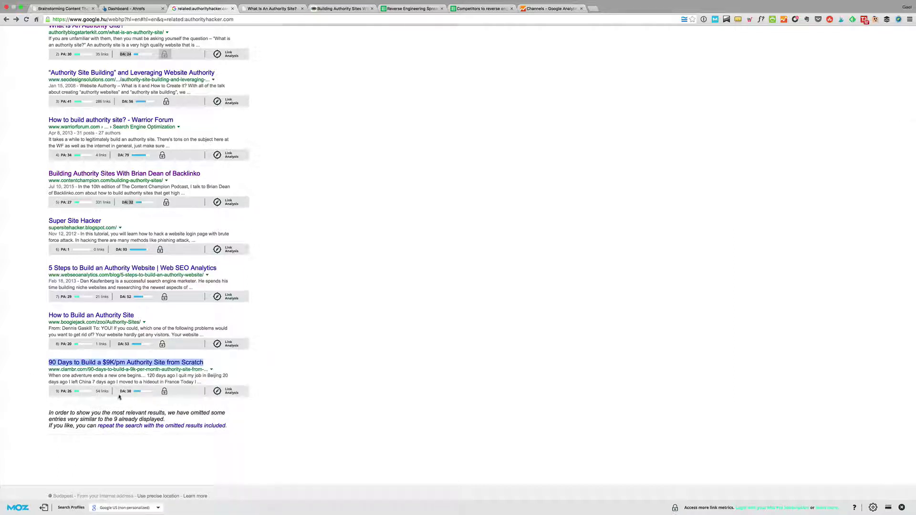
right_click(123, 363)
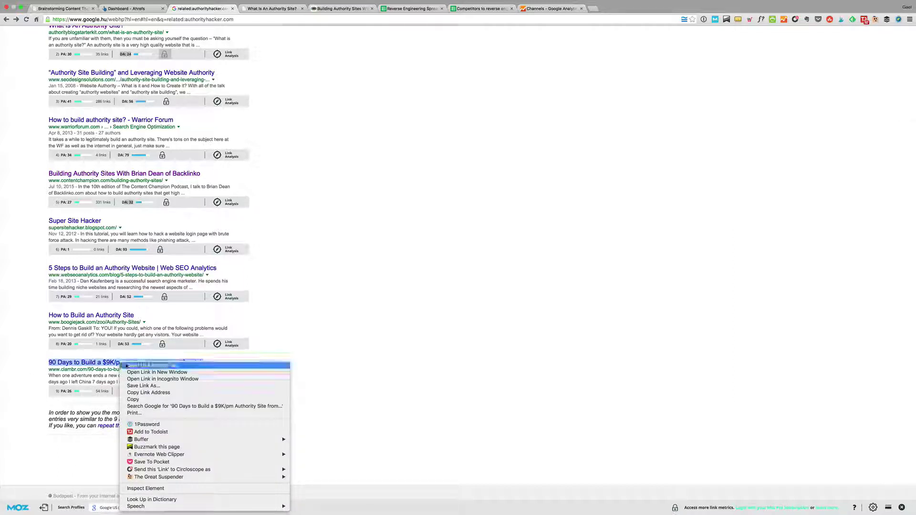
left_click(152, 365)
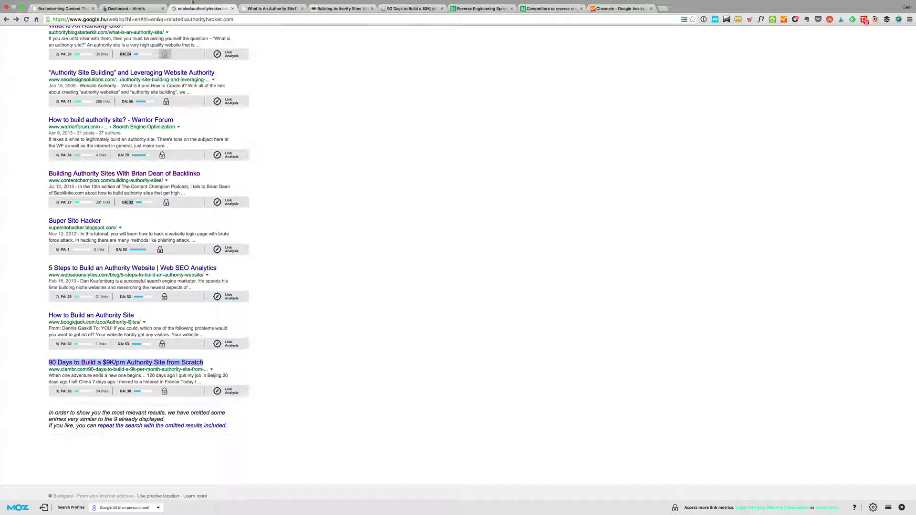
Step: Review the three opened sites, going to the home pages of contentchampion.com and clambr.com
left_click(264, 18)
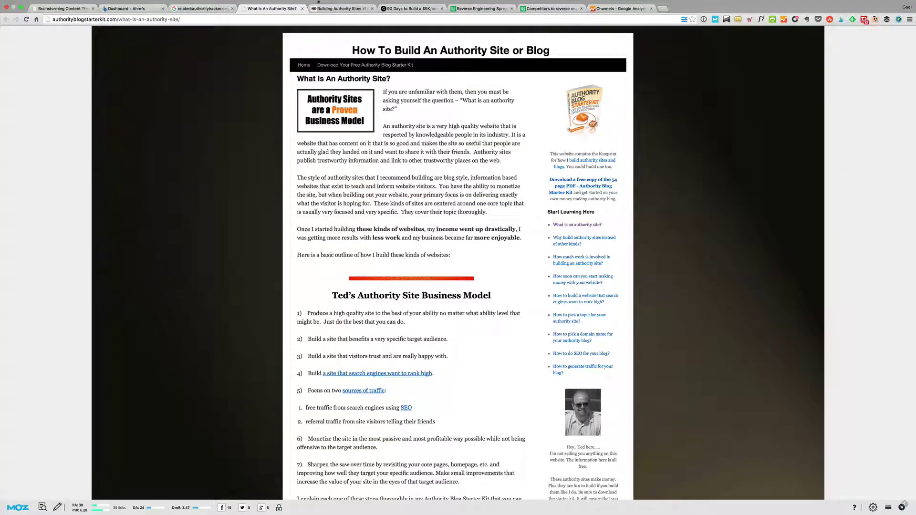
left_click(335, 10)
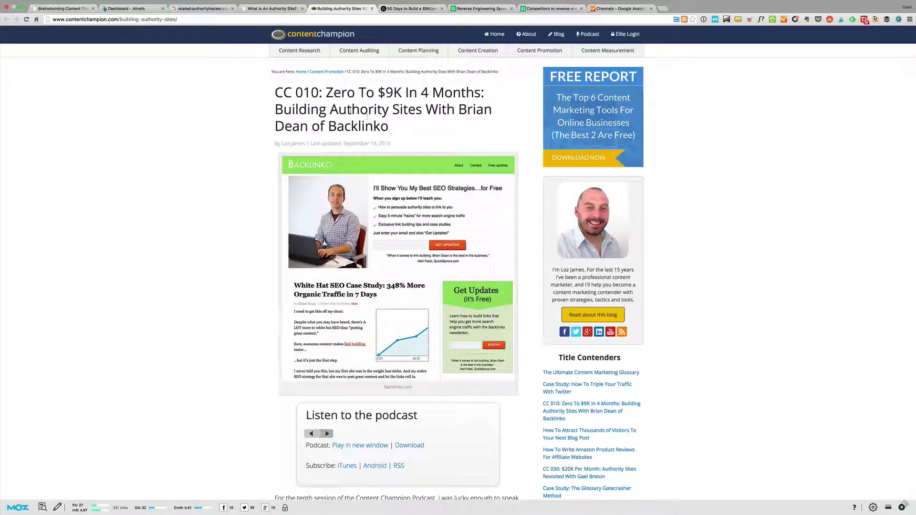
left_click_drag(317, 92, 802, 276)
left_click(802, 276)
left_click(292, 36)
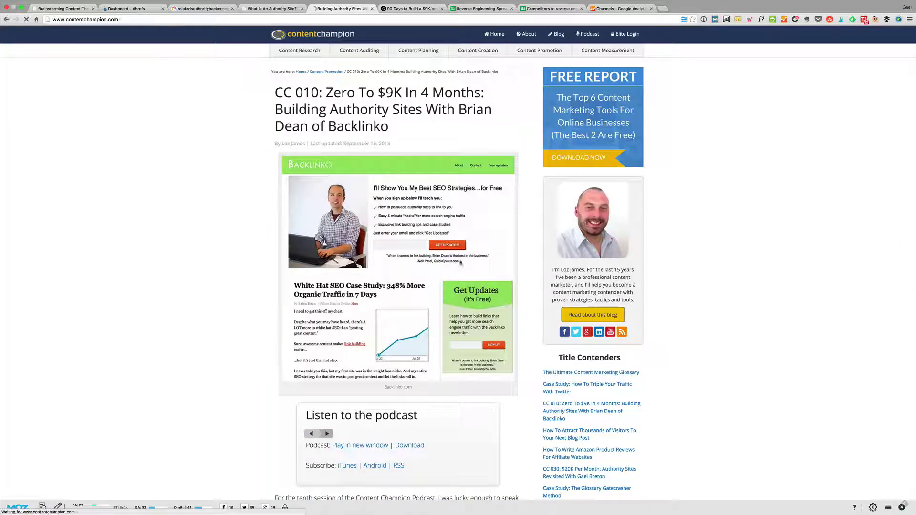
left_click(397, 8)
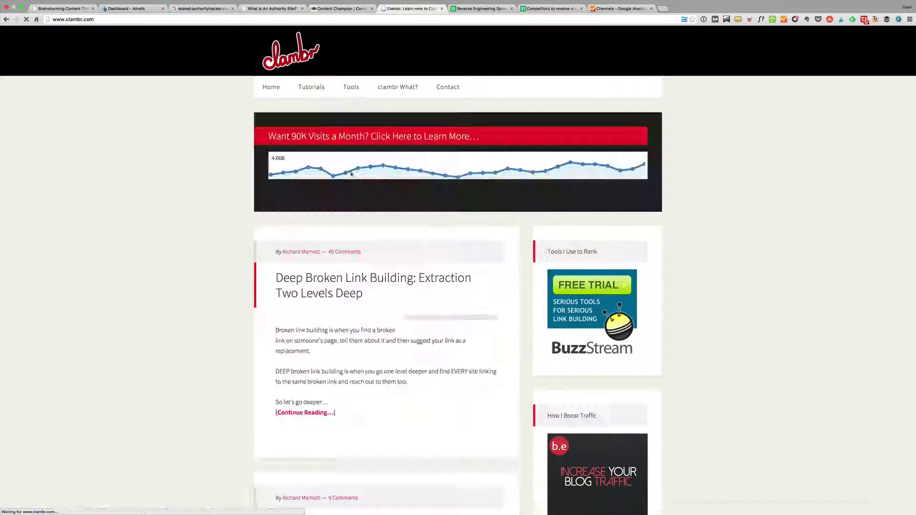
scroll(383, 345, "down", 20)
scroll(383, 345, "up", 10)
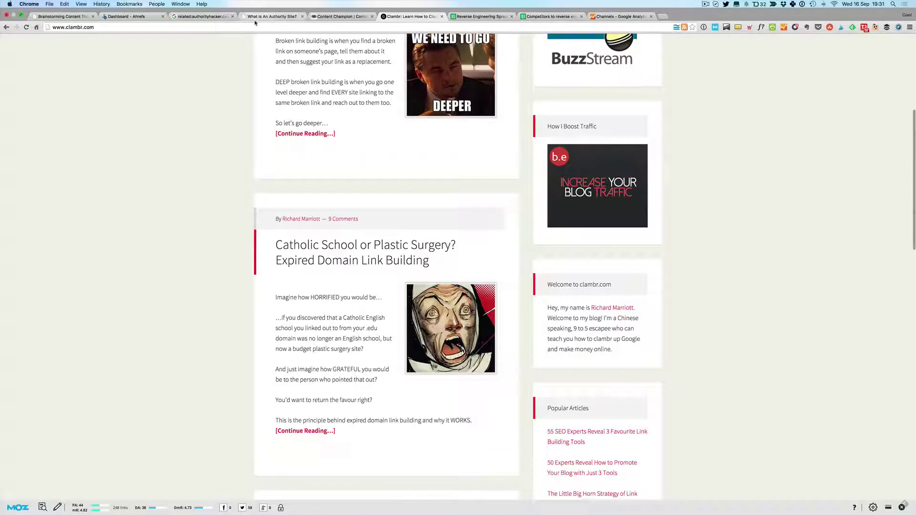
left_click(270, 9)
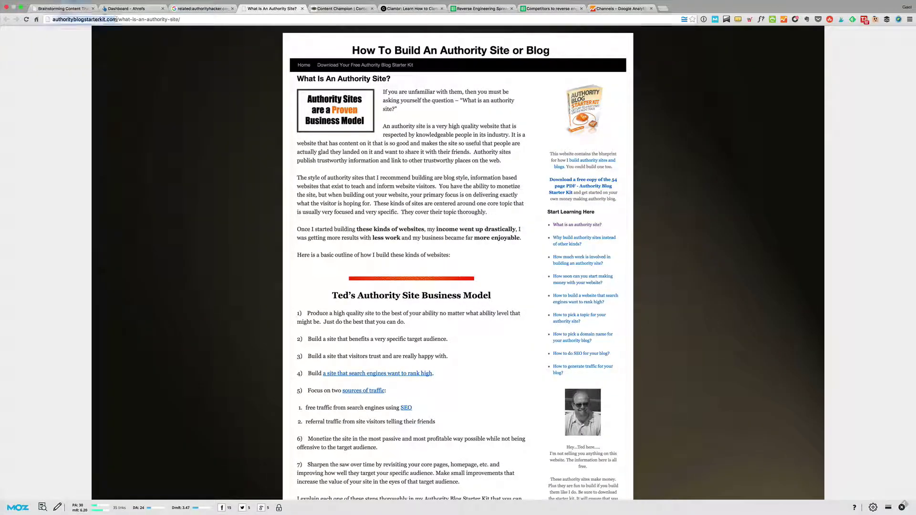
left_click(473, 9)
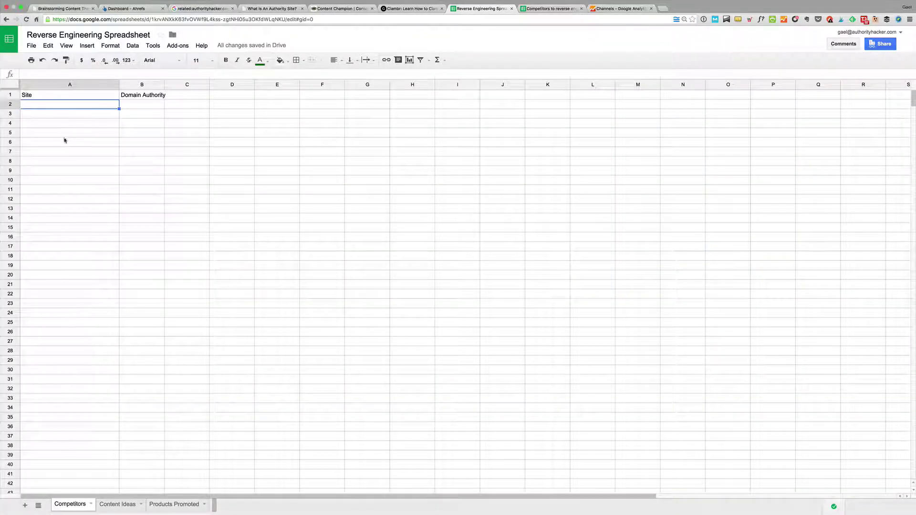
type("http://authorityblogstarterkit.com/")
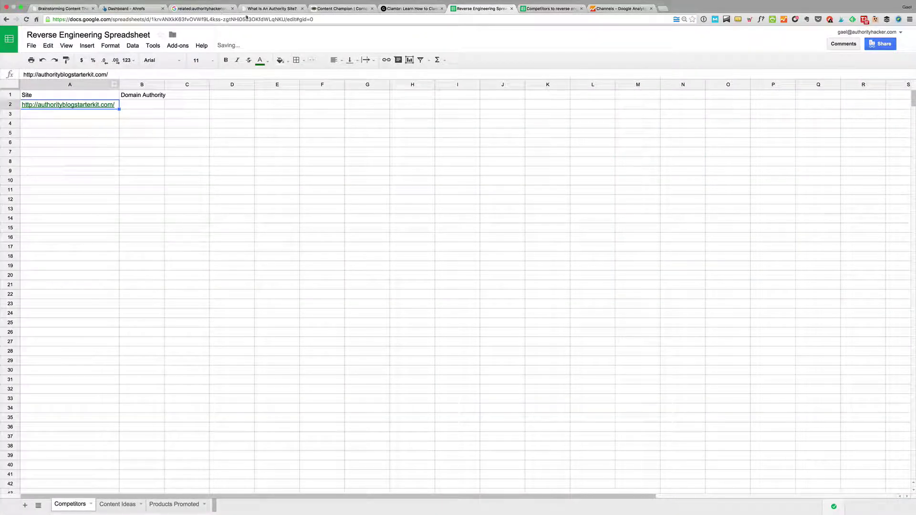
left_click(266, 9)
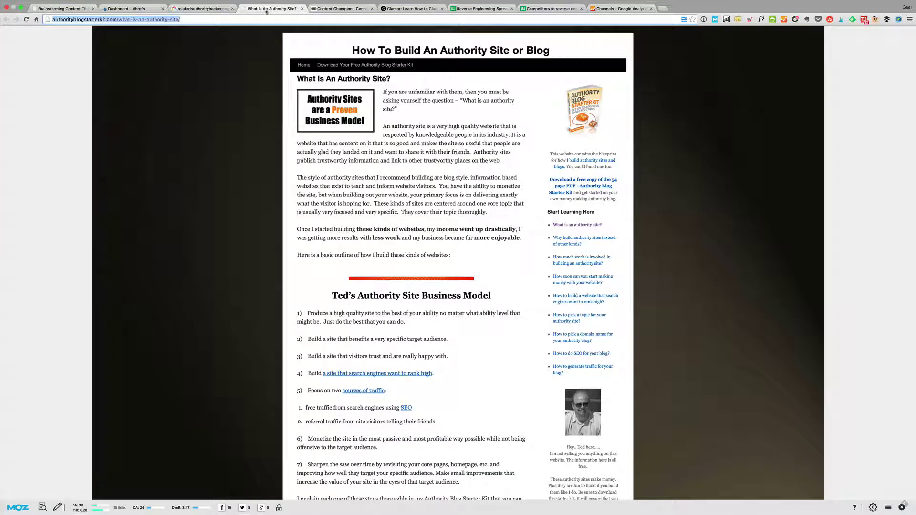
left_click(480, 9)
left_click(140, 97)
left_click(140, 105)
type("24")
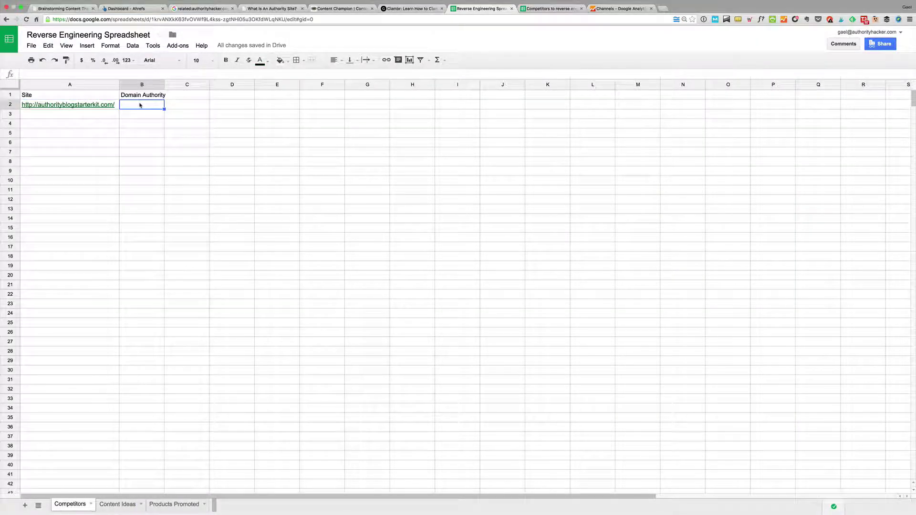
key("Return")
left_click(290, 10)
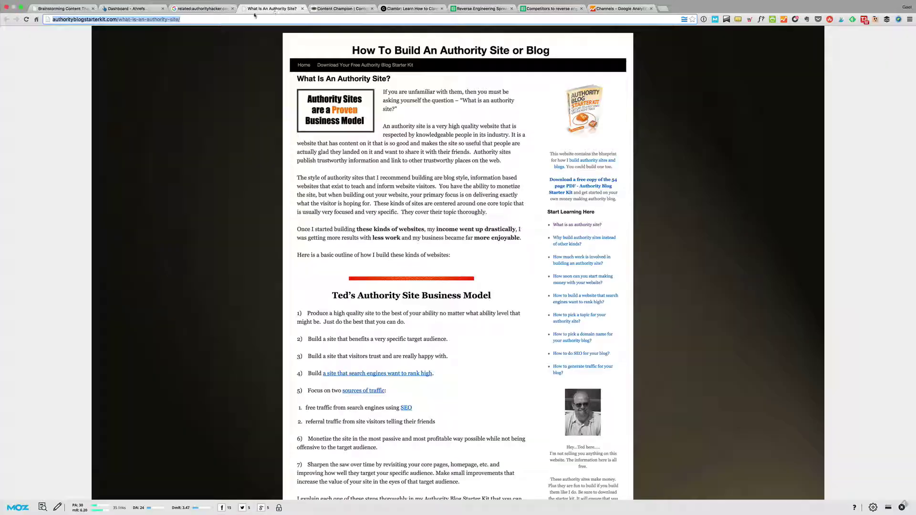
left_click(321, 9)
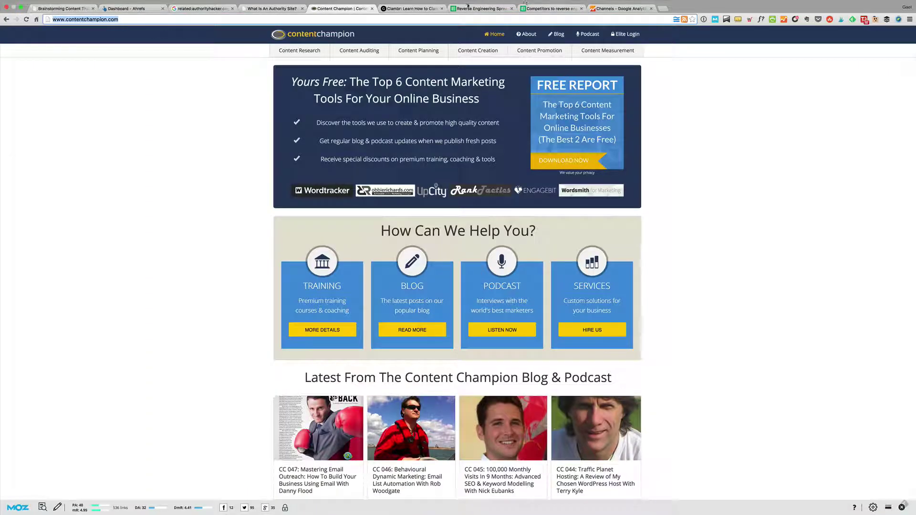
left_click(467, 8)
left_click(70, 114)
type("http://www.contentchampion.com/")
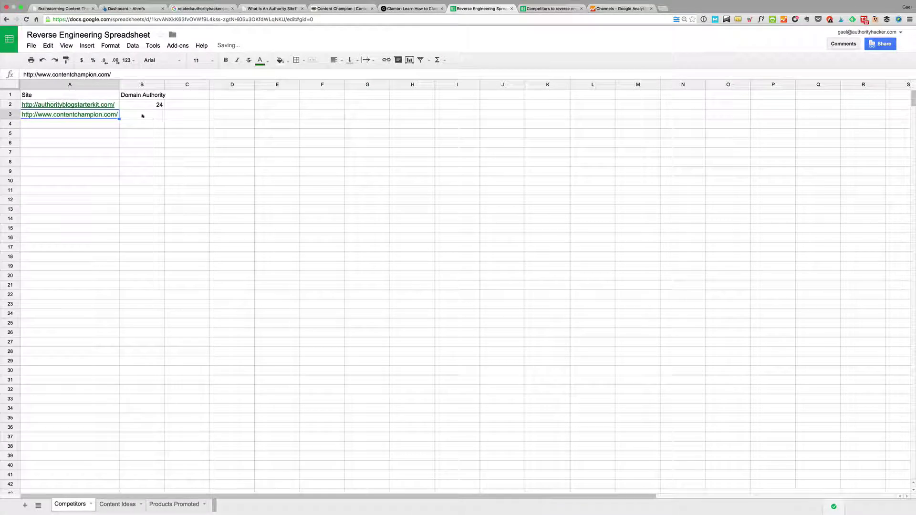
left_click(143, 114)
type("32")
key("Return")
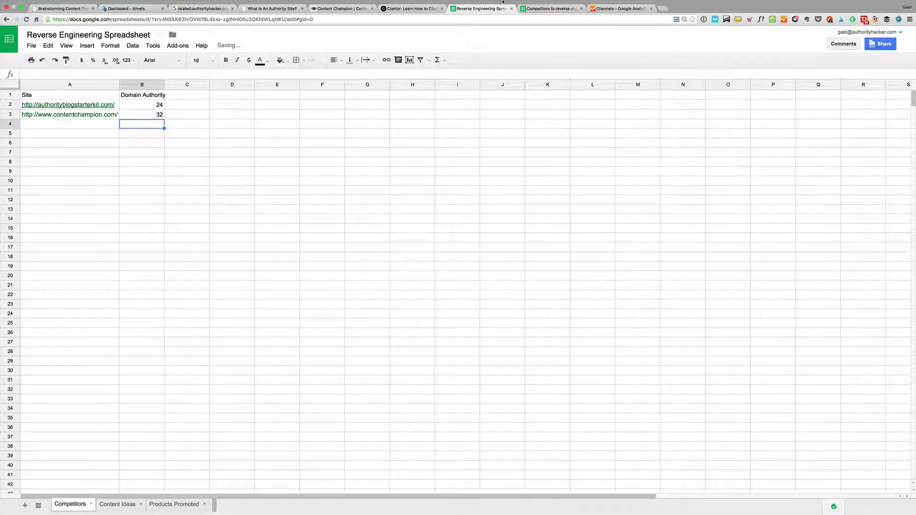
Step: Copy the Clambr home page address into A4 of the Competitors sheet and enter its Domain Authority of 38 in B4
left_click(415, 9)
left_click(189, 16)
key("super+c")
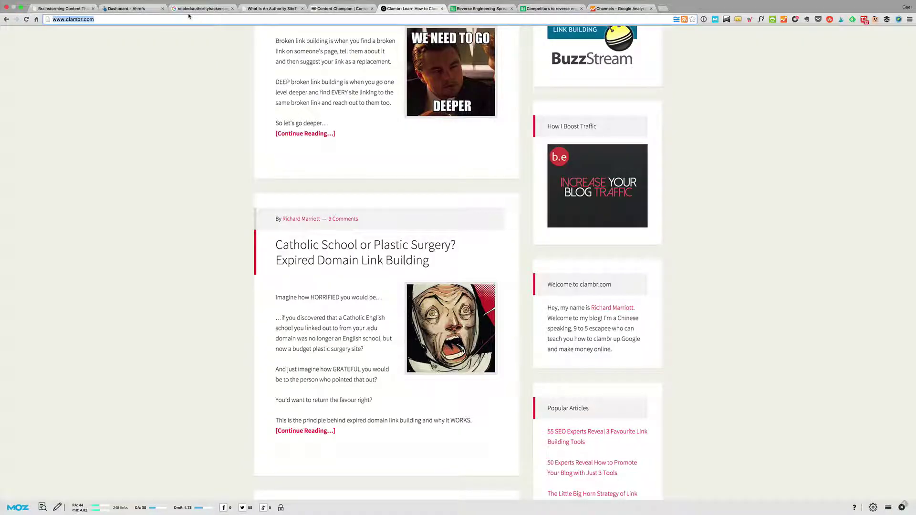
left_click(465, 8)
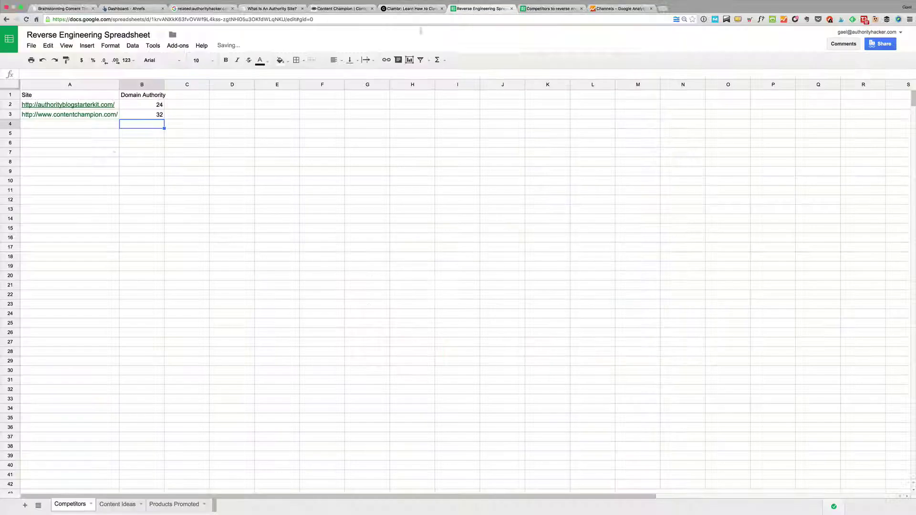
key("Left")
key("super+v")
left_click(139, 124)
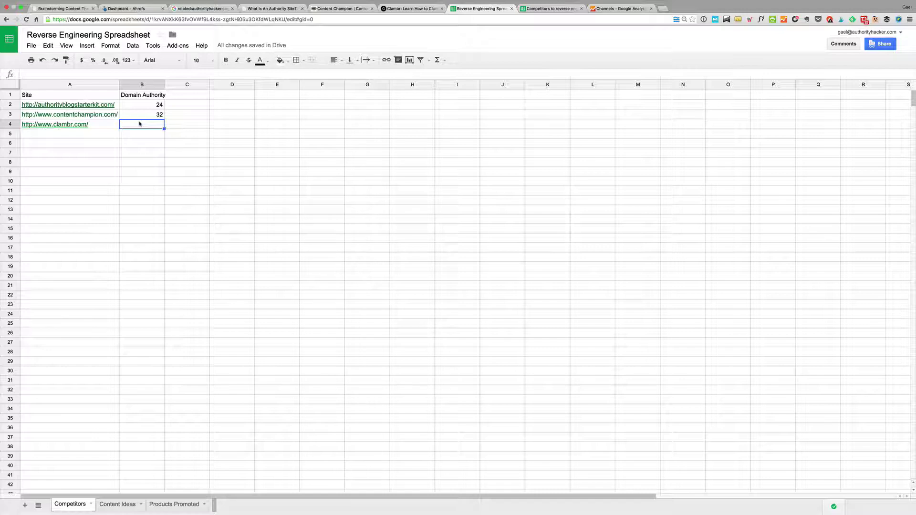
type("38")
key("Return")
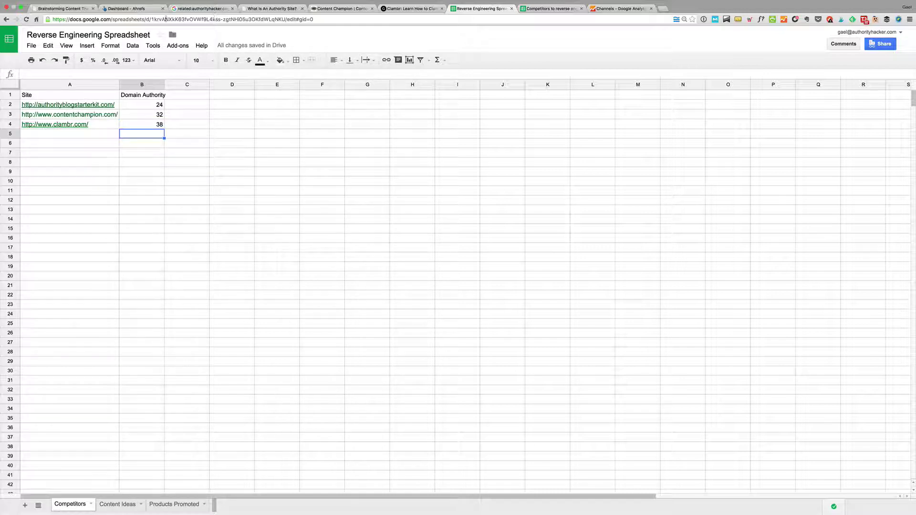
left_click(107, 124)
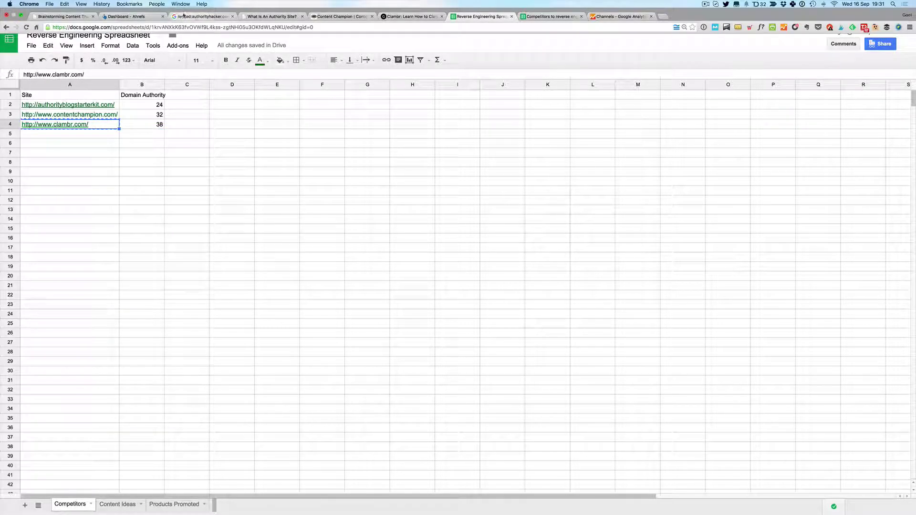
left_click(195, 16)
scroll(74, 40, "up", 5)
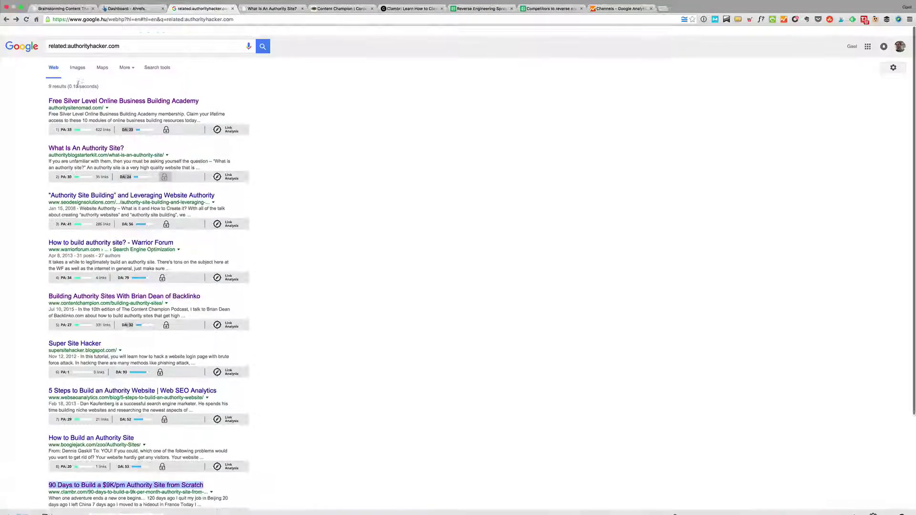
double_click(74, 40)
key("super+v")
type("related:")
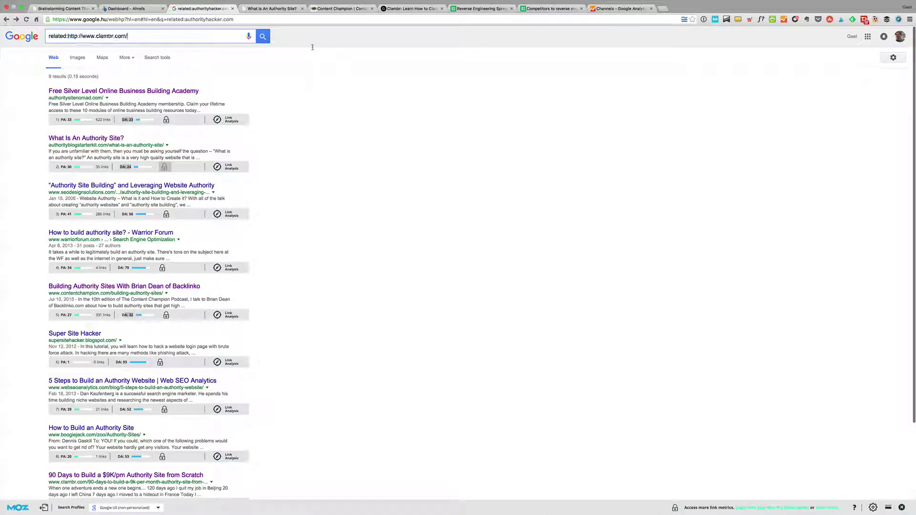
key("Return")
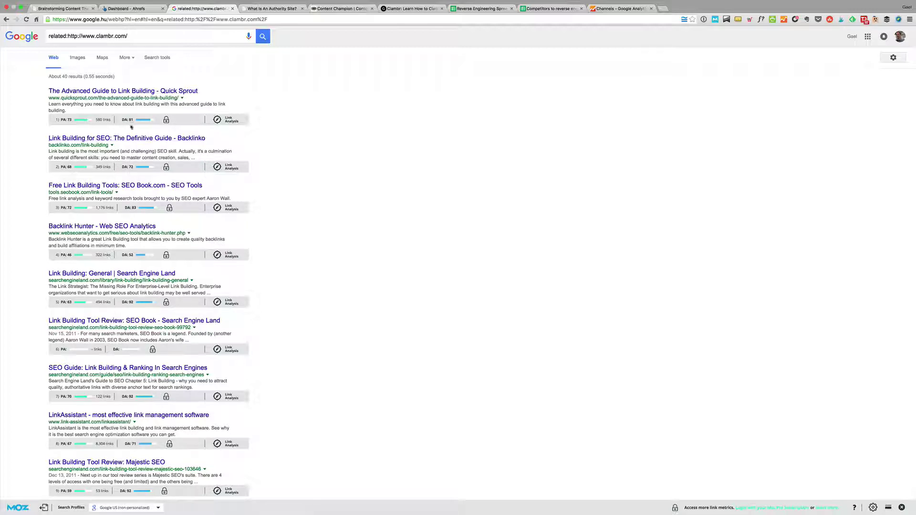
scroll(177, 379, "down", 5)
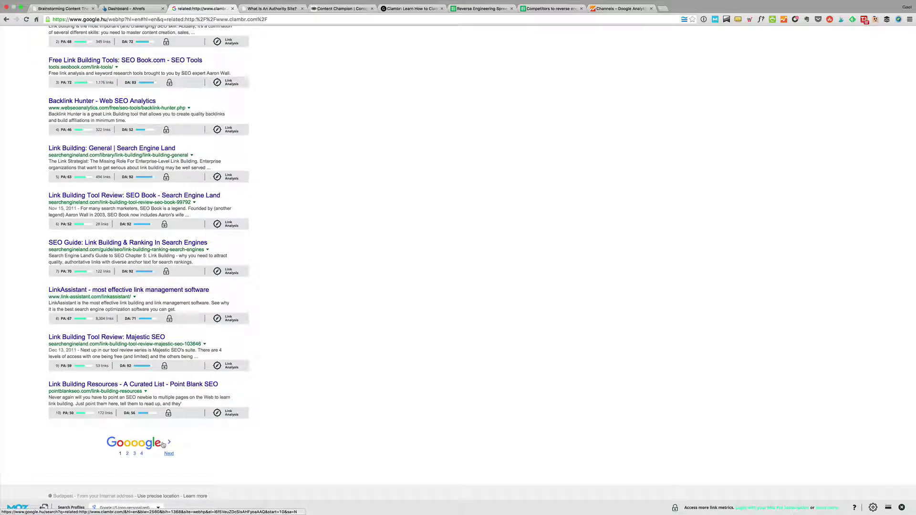
Step: Look through the second and third pages of the related-site results for Clambr
left_click(167, 451)
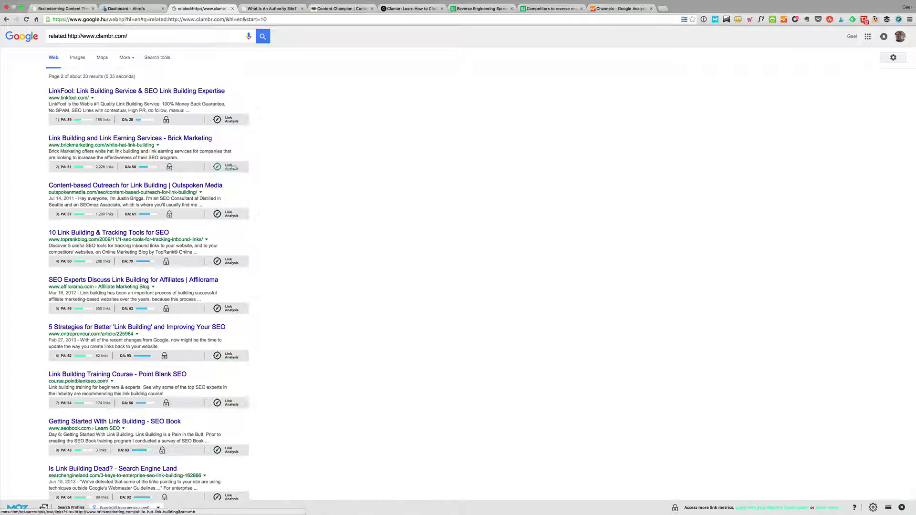
scroll(212, 293, "down", 5)
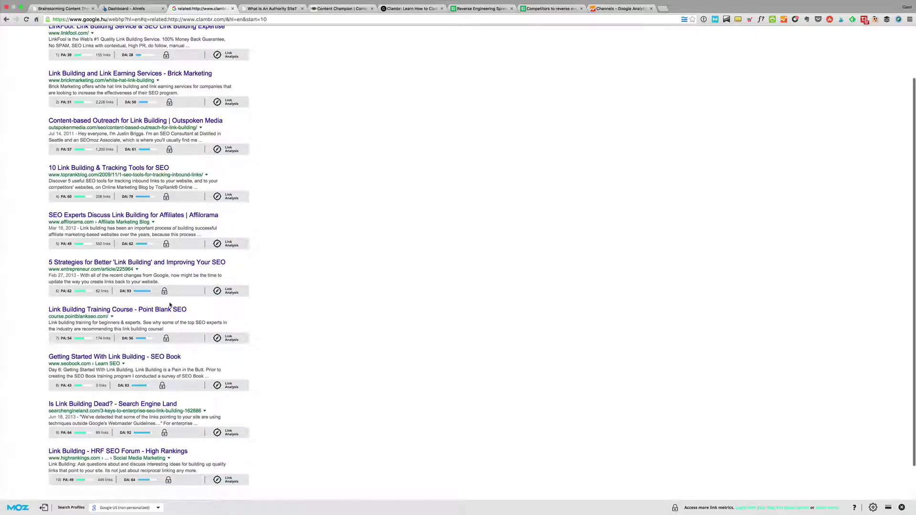
left_click(176, 460)
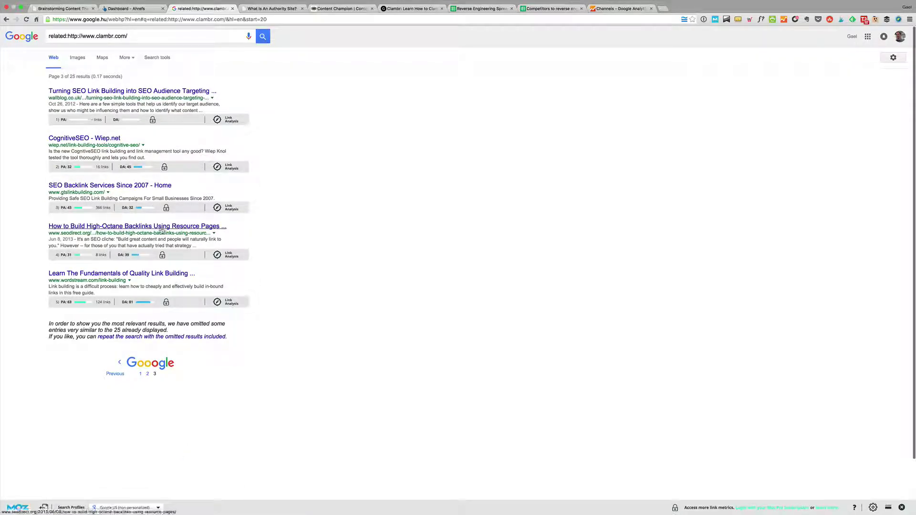
Step: View Google Similar Pages for the Clambr home page and open the LinkAssistant result from the list
left_click(396, 17)
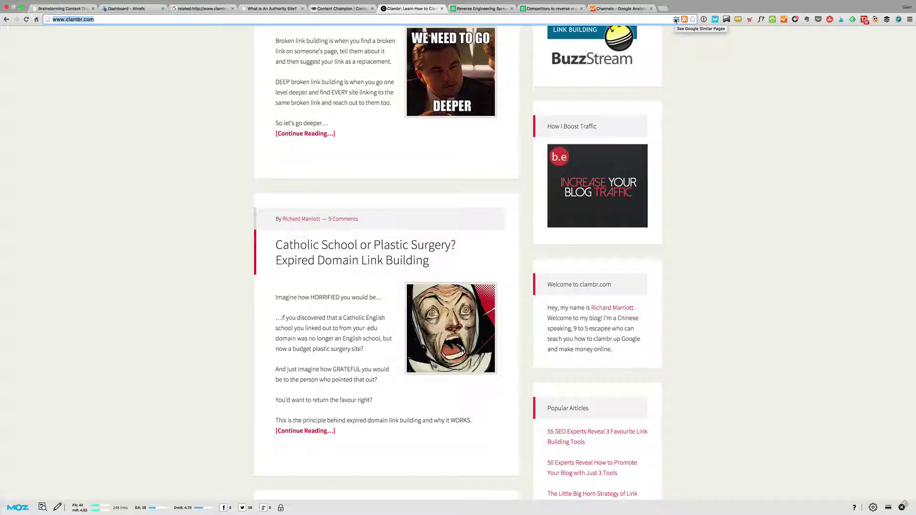
left_click(675, 20)
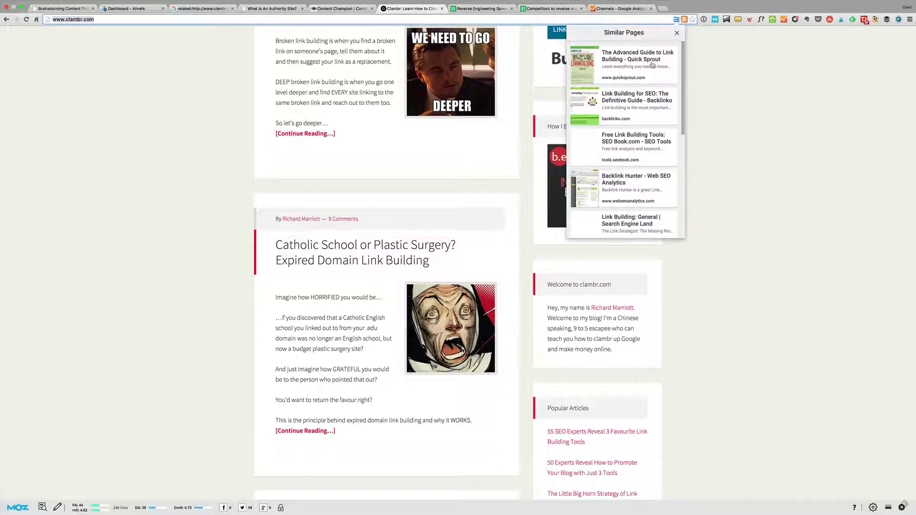
scroll(643, 93, "down", 3)
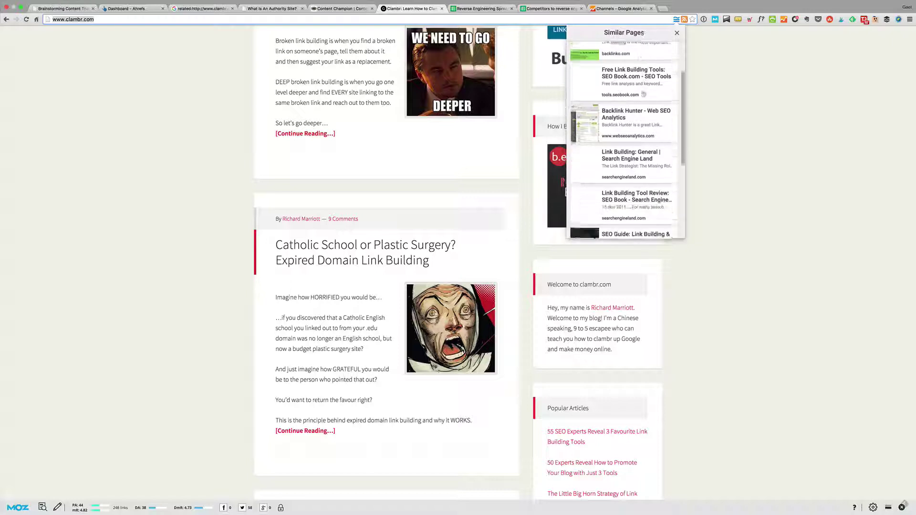
scroll(642, 93, "down", 5)
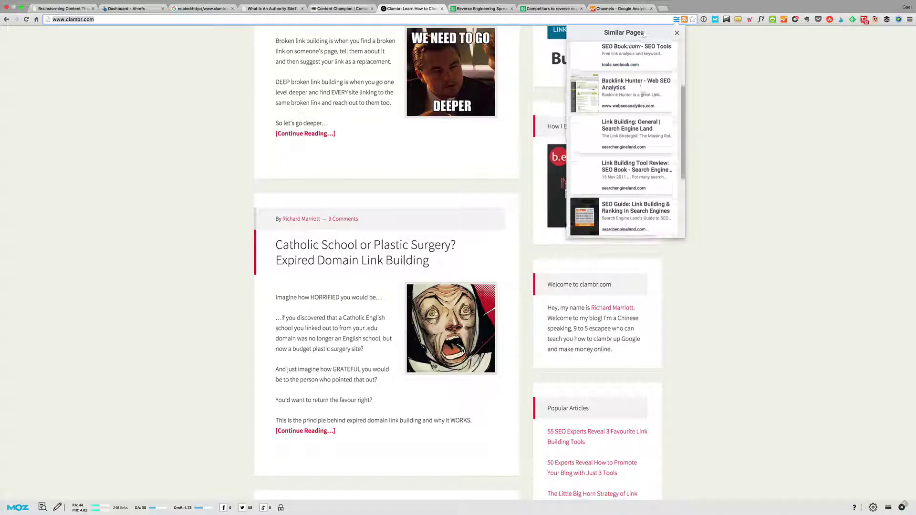
scroll(643, 94, "down", 2)
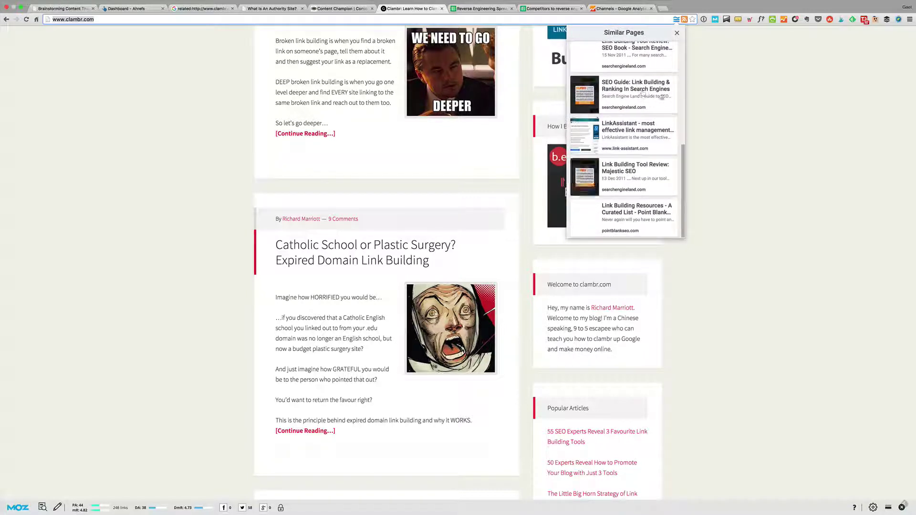
left_click(620, 138)
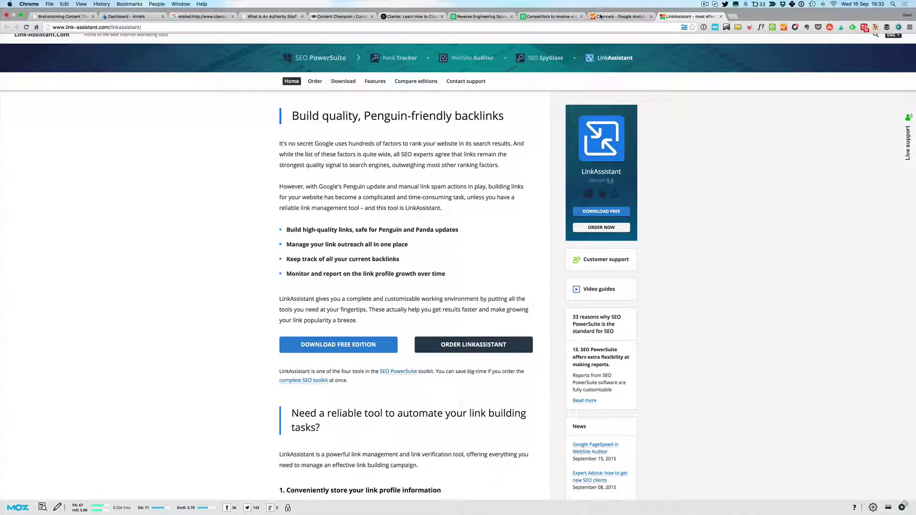
Step: Reopen Clambr's Similar Pages list, open Point Blank SEO's "Link Building Resources" page and look it over
key("ctrl+shift+Tab")
left_click(396, 16)
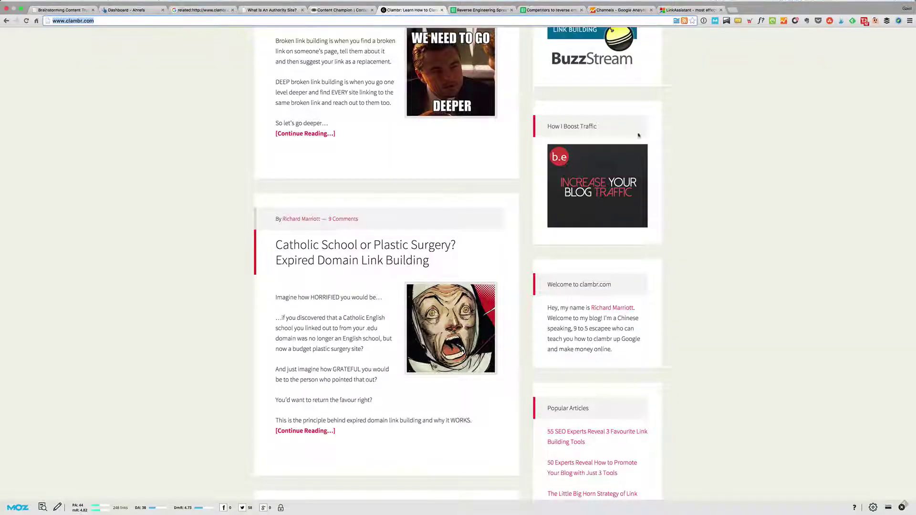
left_click(676, 28)
scroll(626, 143, "down", 5)
scroll(627, 162, "down", 5)
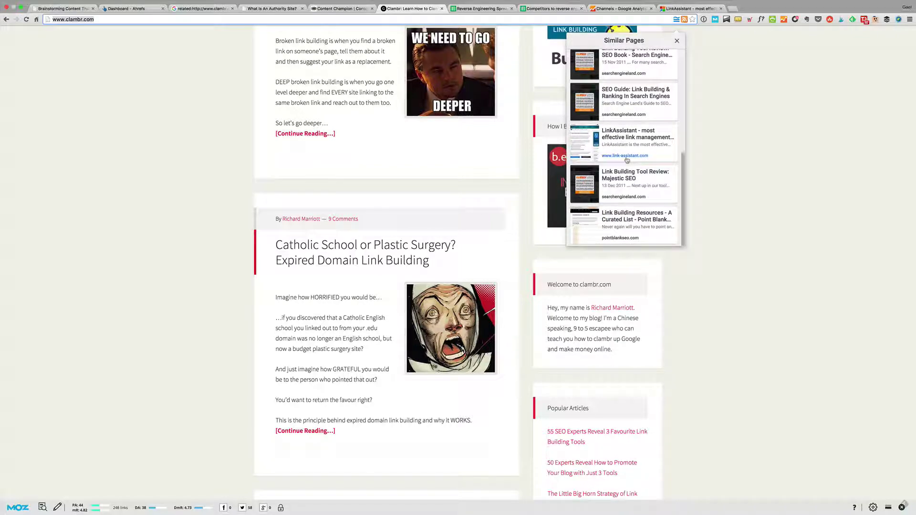
left_click(617, 225)
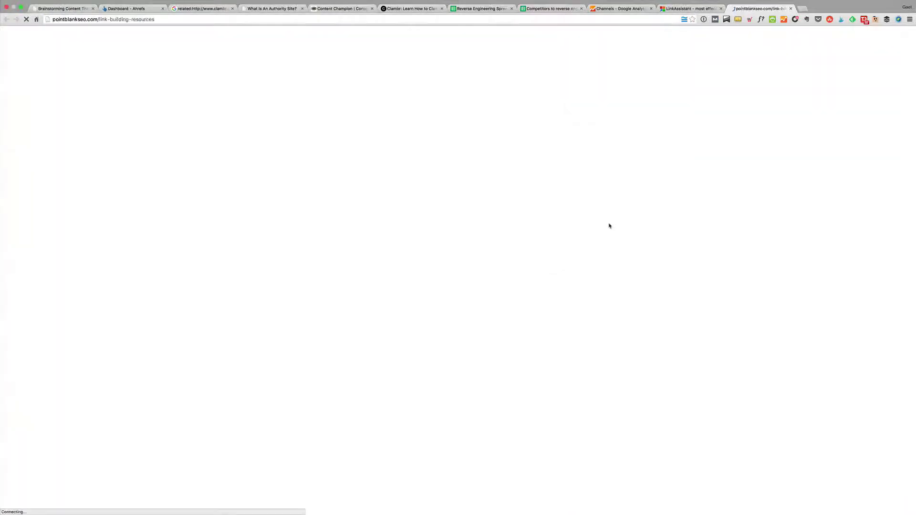
scroll(563, 239, "down", 20)
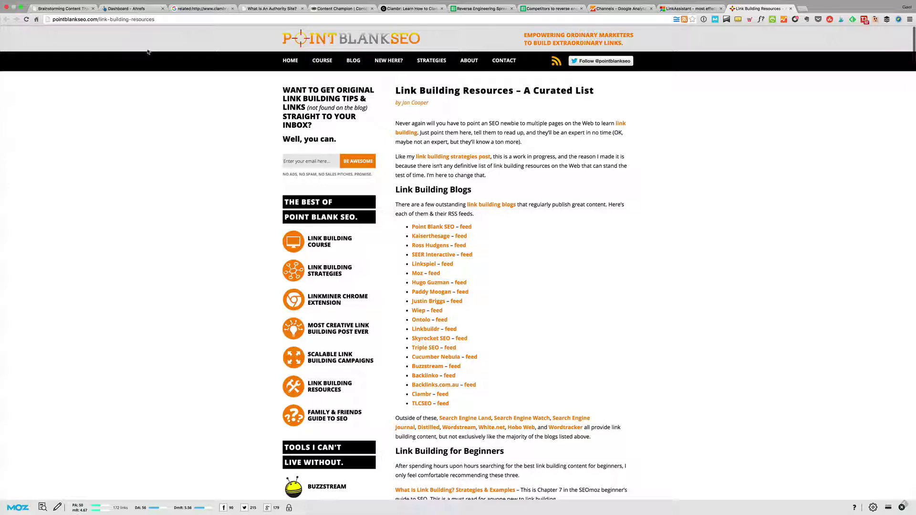
scroll(148, 51, "down", 5)
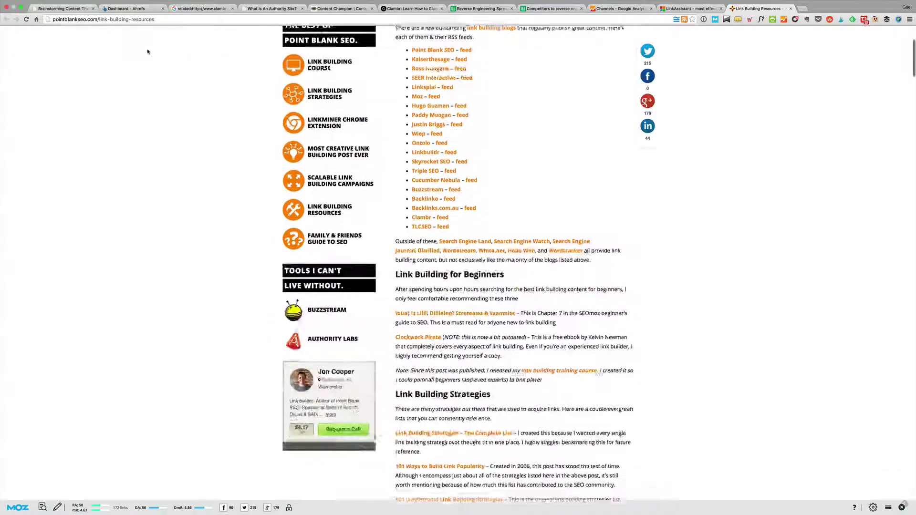
scroll(102, 29, "up", 2)
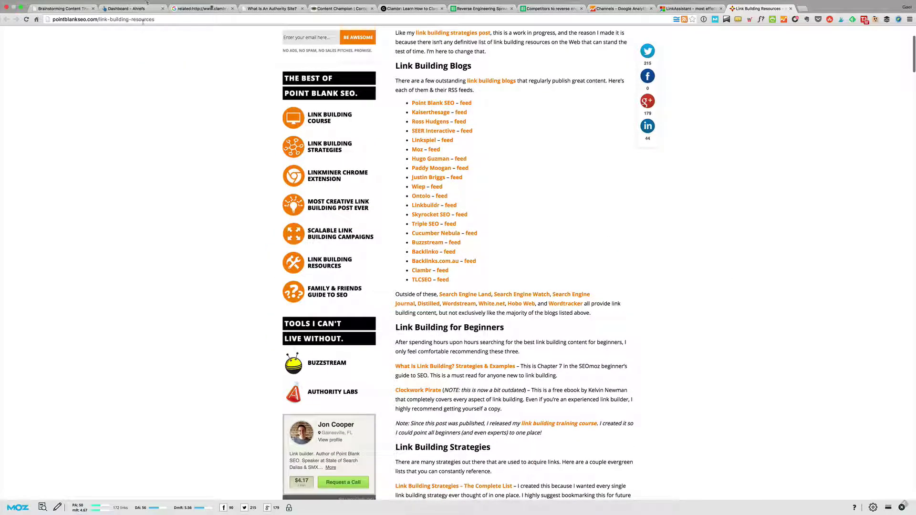
left_click_drag(99, 18, 1, 25)
key("ctrl+c")
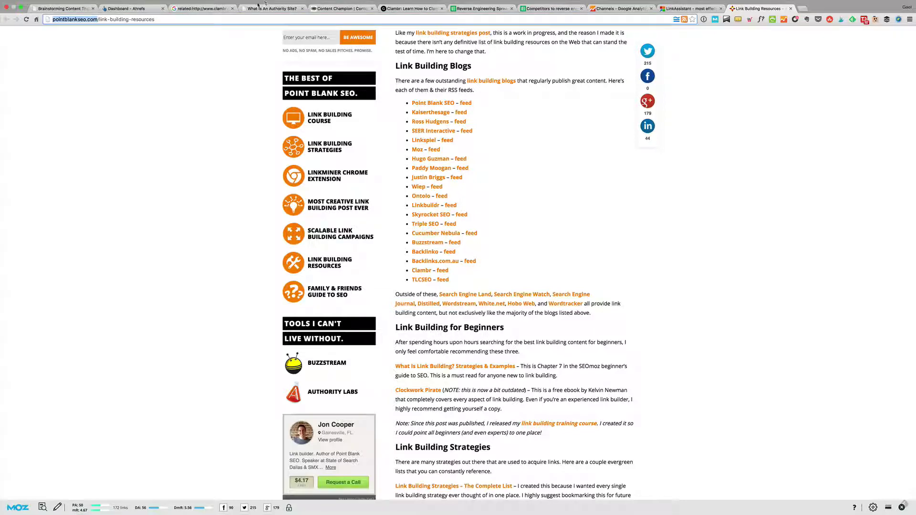
left_click(482, 8)
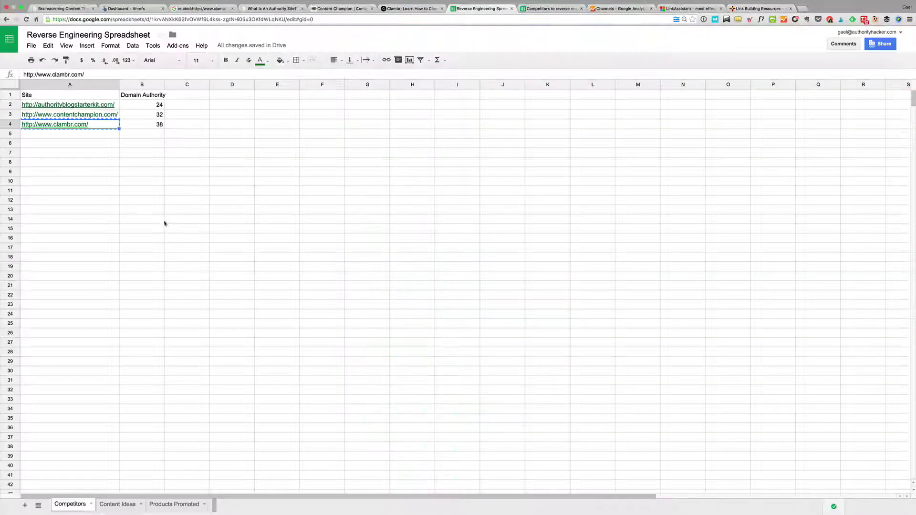
left_click(96, 135)
key("ctrl+v")
left_click(153, 135)
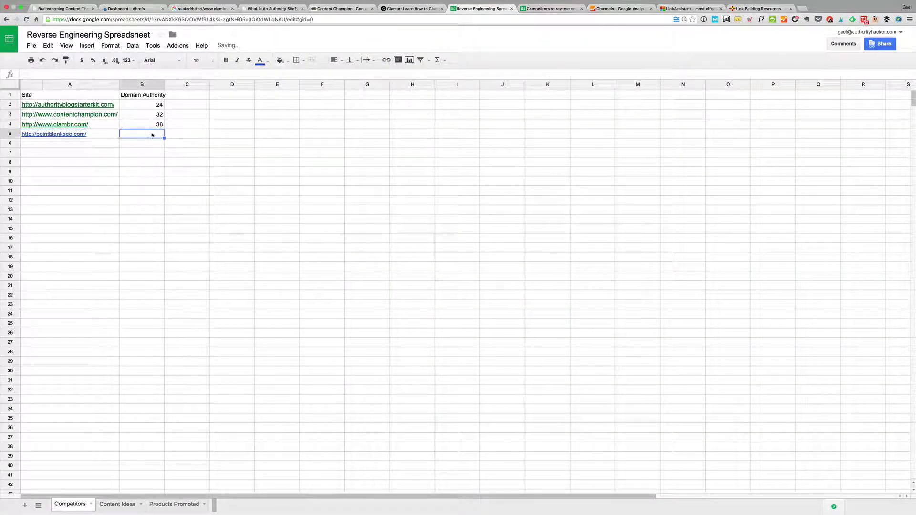
type("56")
key("Return")
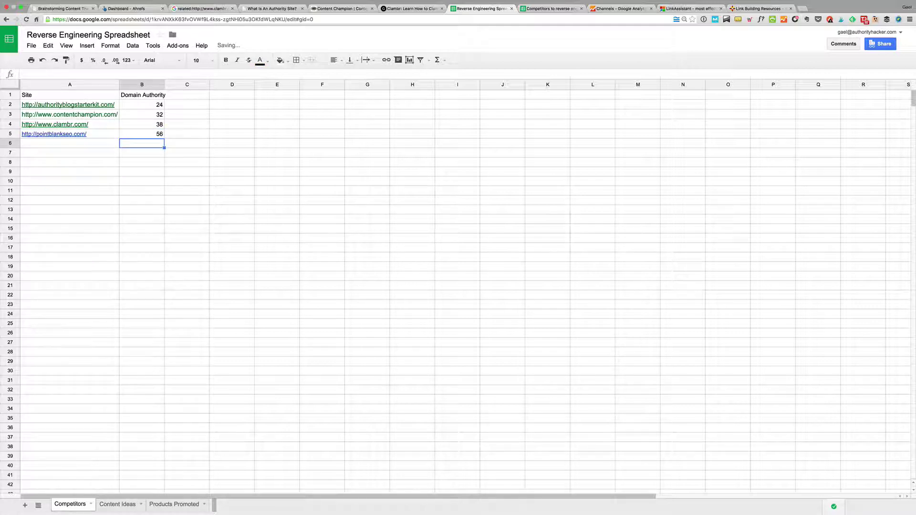
Step: Switch to Ahrefs, open the Site Explorer overview of authorityhacker.com and go to its Top 10 Competitors list
left_click(127, 8)
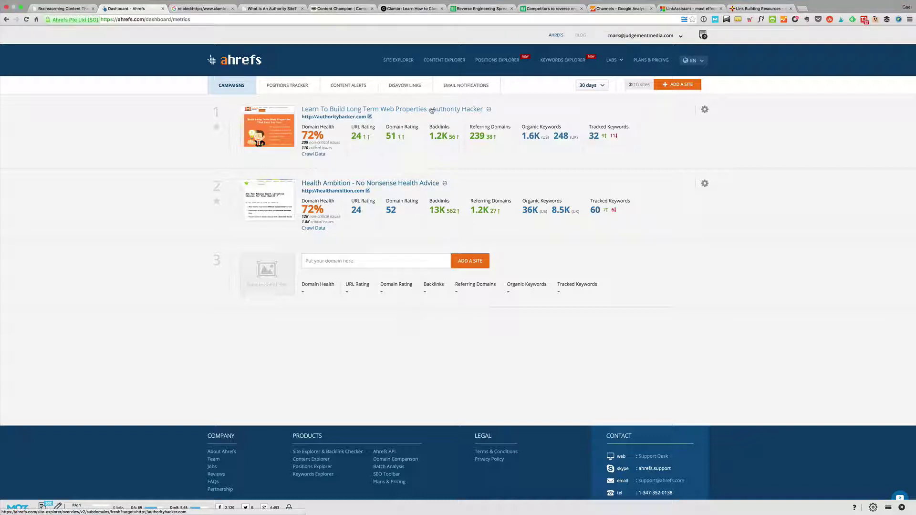
left_click(341, 112)
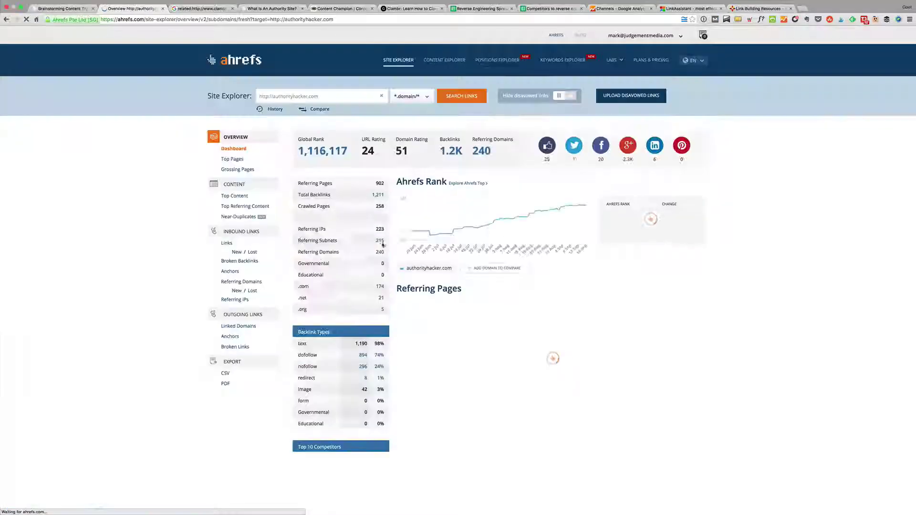
scroll(334, 239, "down", 5)
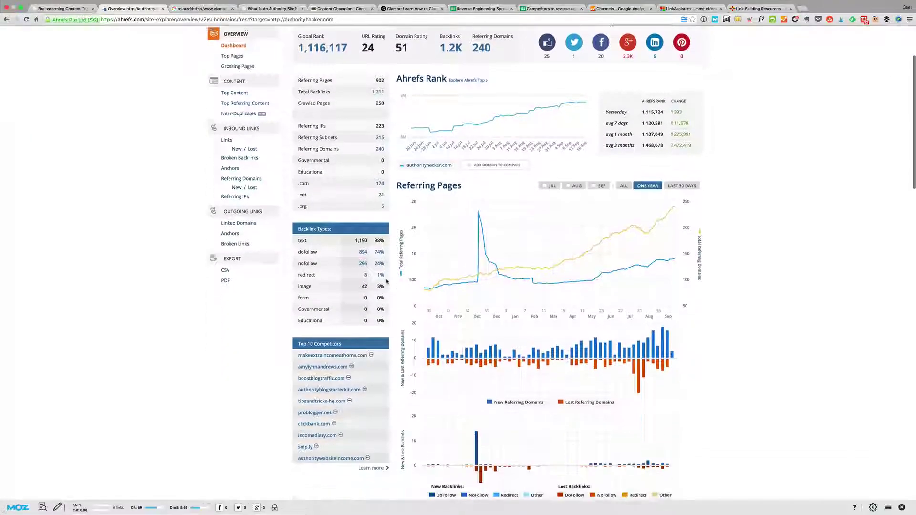
left_click(347, 304)
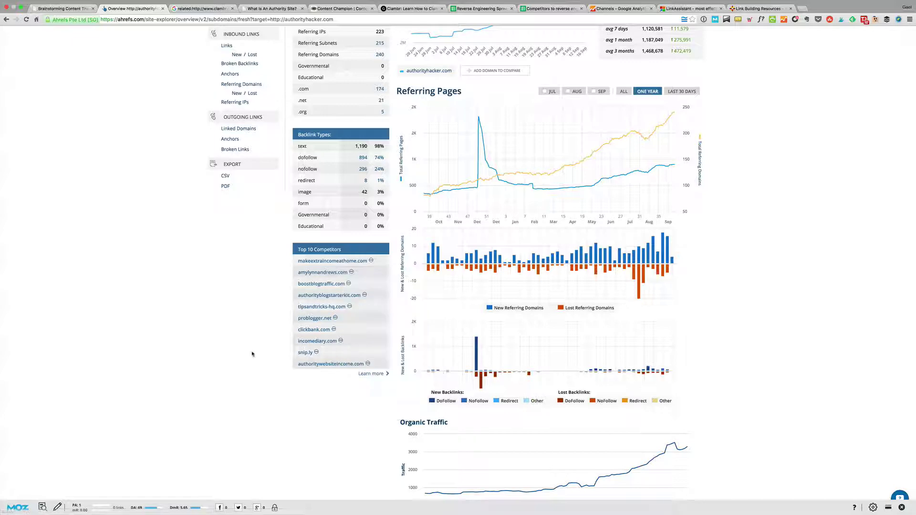
Step: Open incomediary.com from the Top 10 Competitors list and look over its home page
left_click(313, 341)
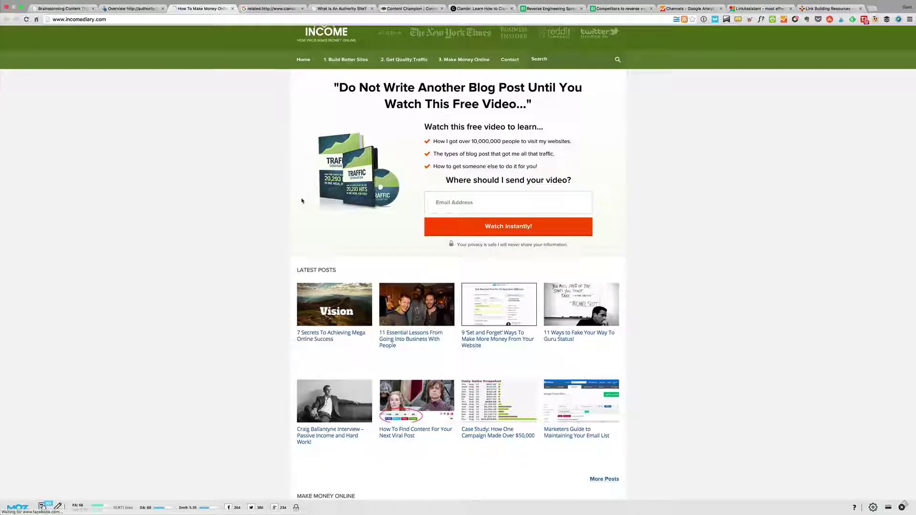
scroll(301, 200, "down", 5)
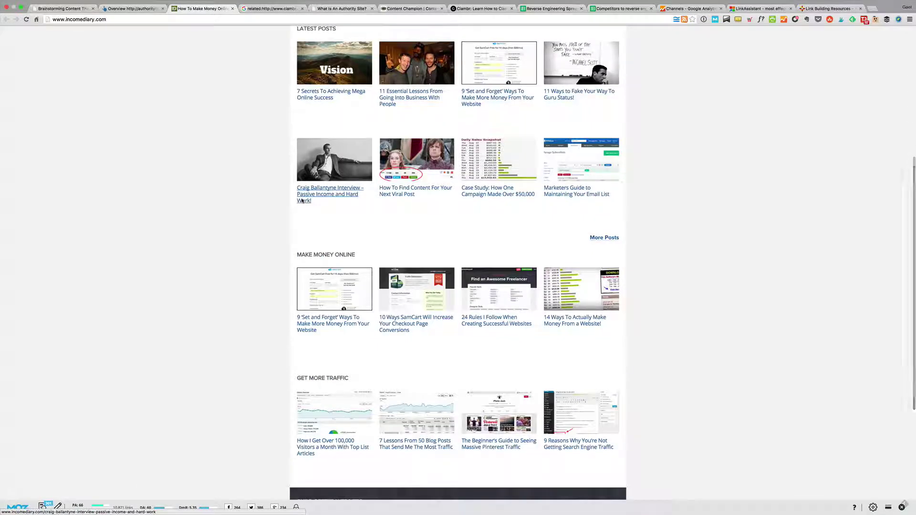
scroll(302, 200, "down", 1)
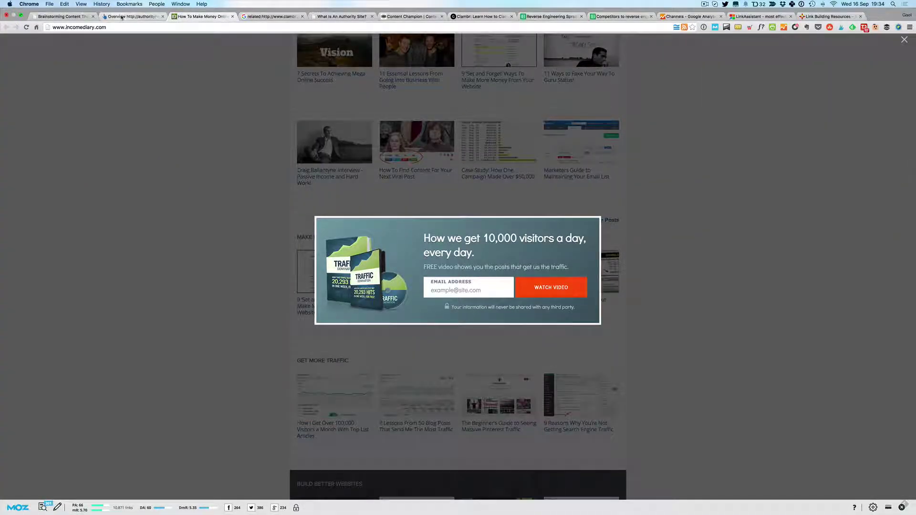
Step: Return to the Ahrefs Top 10 Competitors list, open authoritywebsiteincome.com and copy its address
left_click(122, 18)
left_click(334, 368)
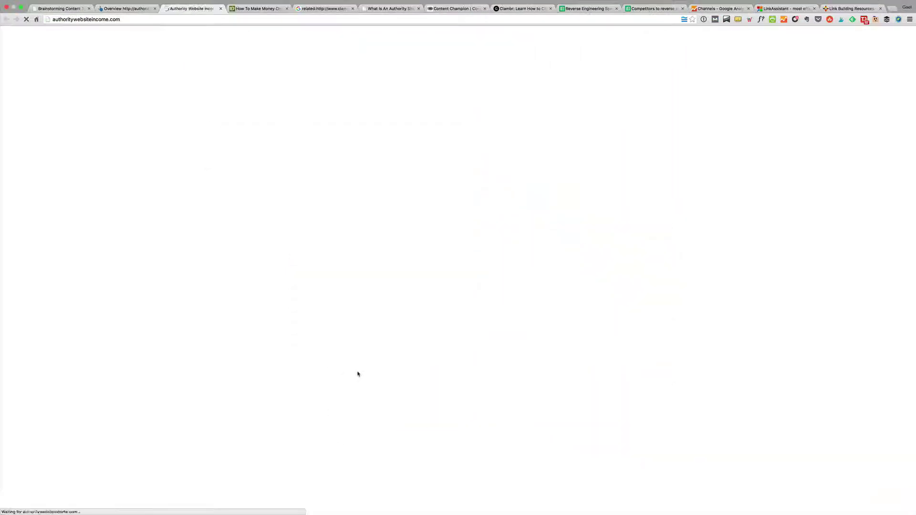
scroll(279, 301, "down", 1)
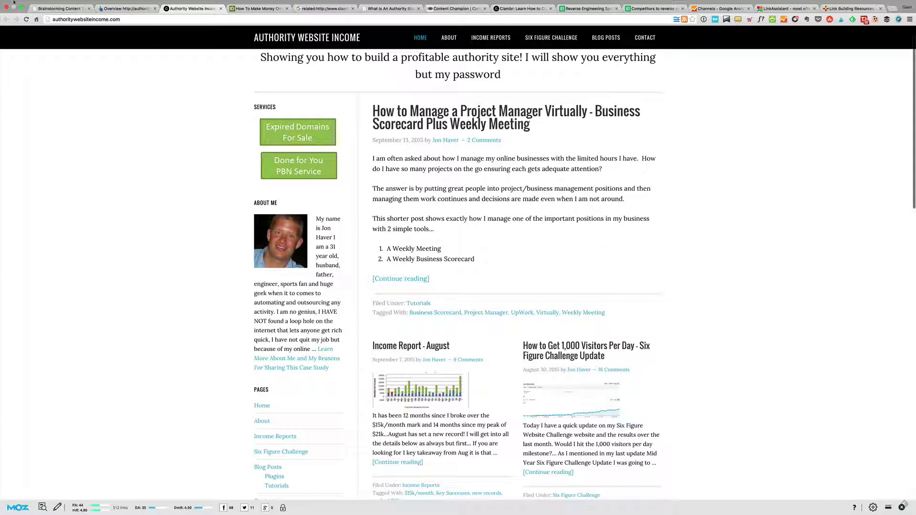
left_click(95, 19)
right_click(95, 19)
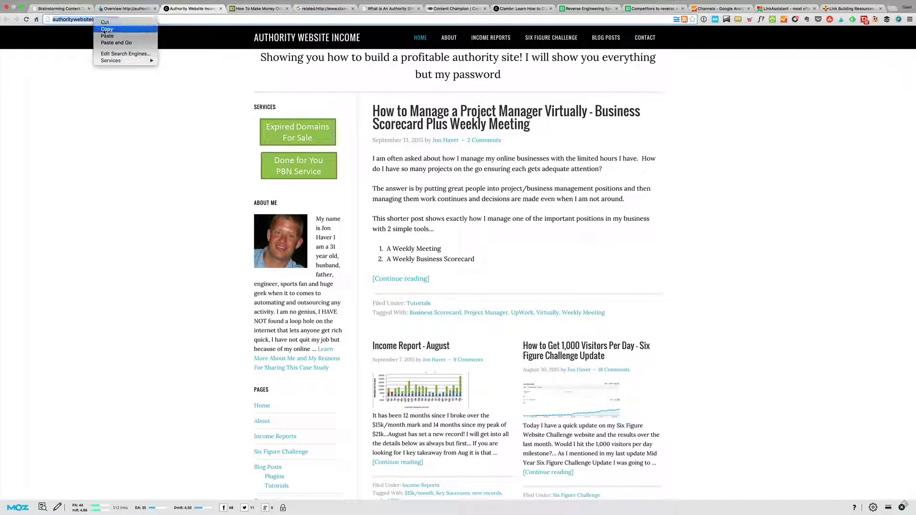
left_click(105, 29)
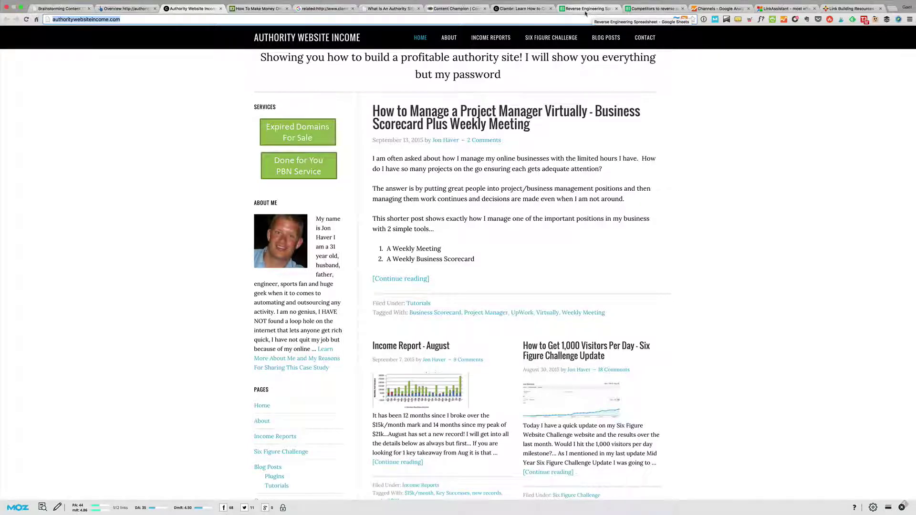
left_click(589, 9)
left_click(90, 145)
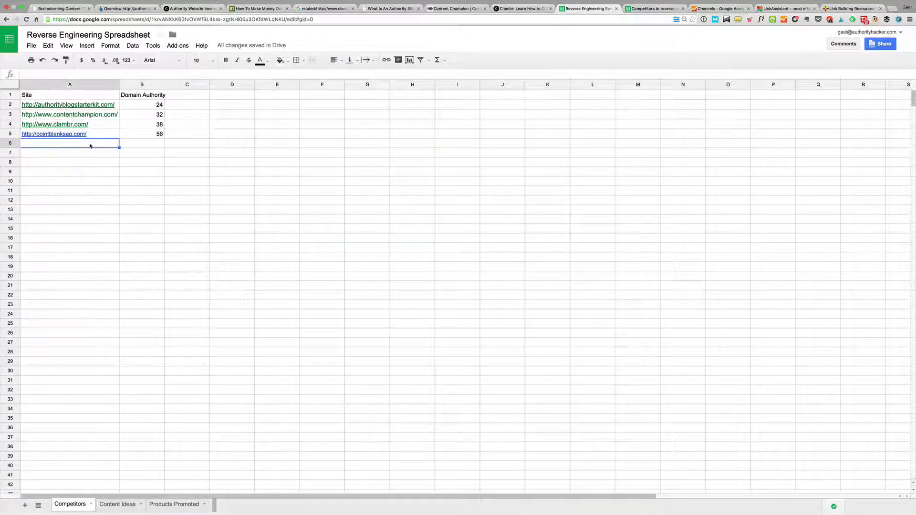
key("ctrl+v")
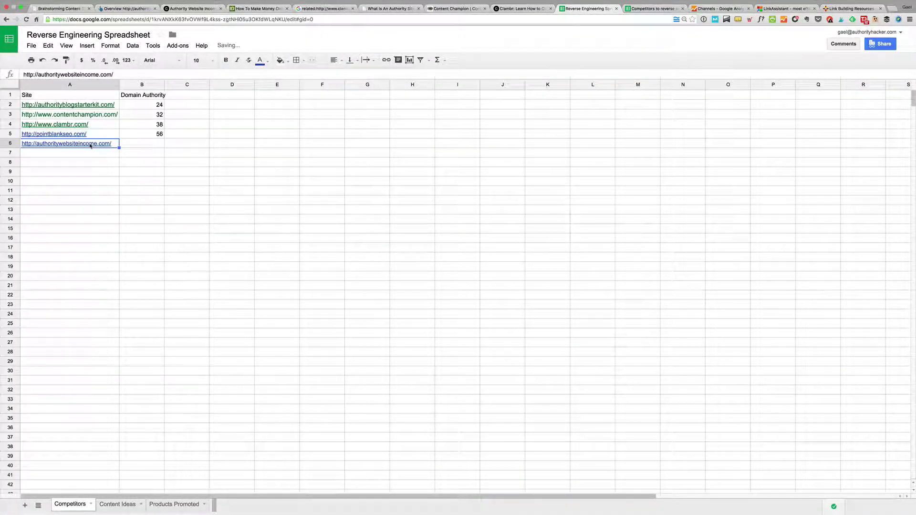
key("Tab")
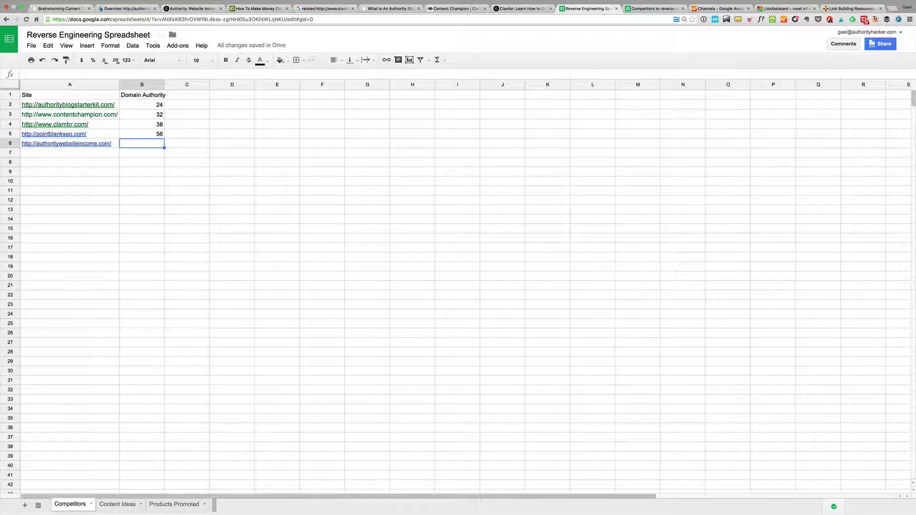
type("35")
key("Return")
key("Left")
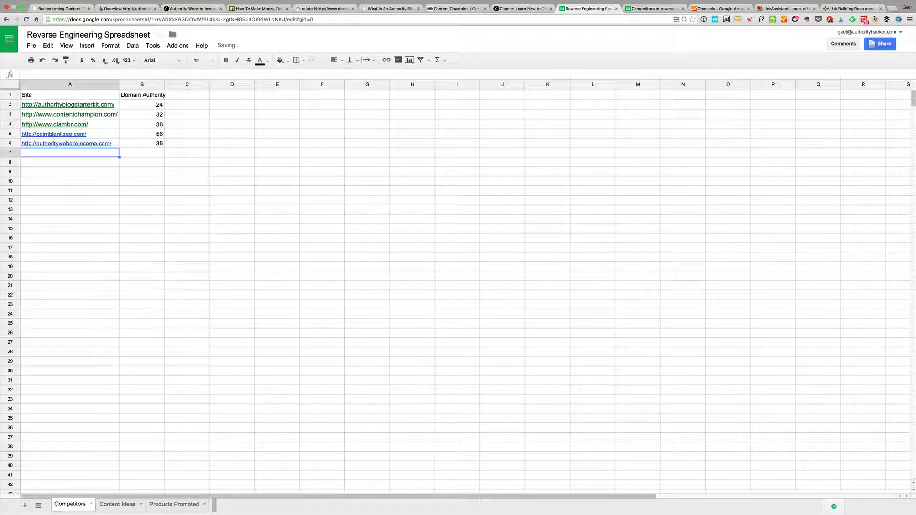
key("Down")
key("Down")
key("Down")
key("Down")
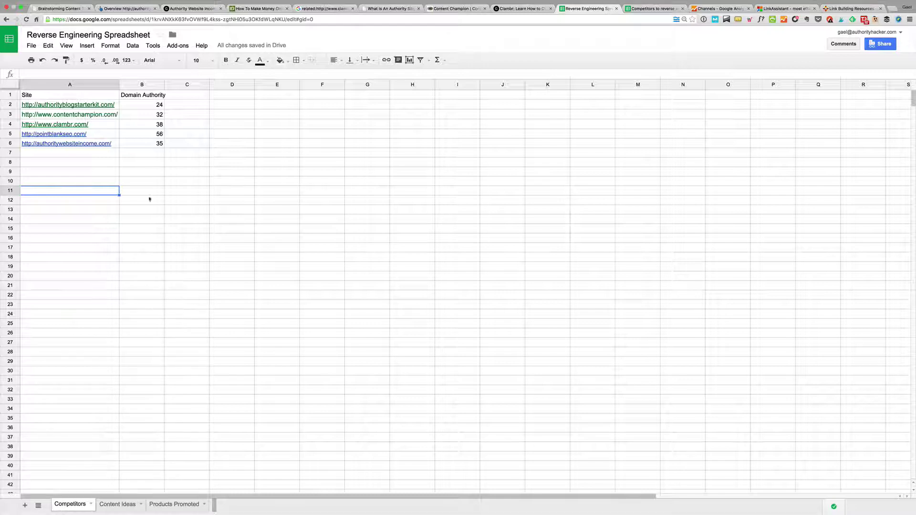
key("Up")
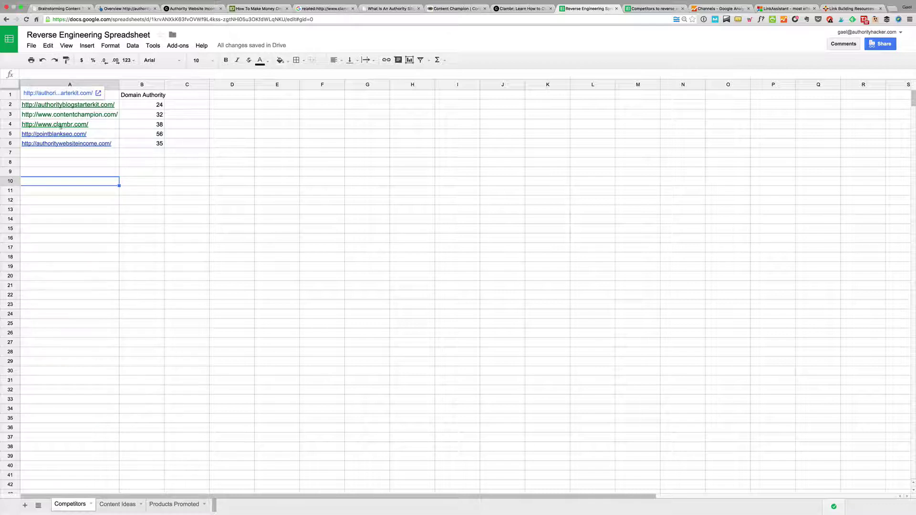
left_click(244, 175)
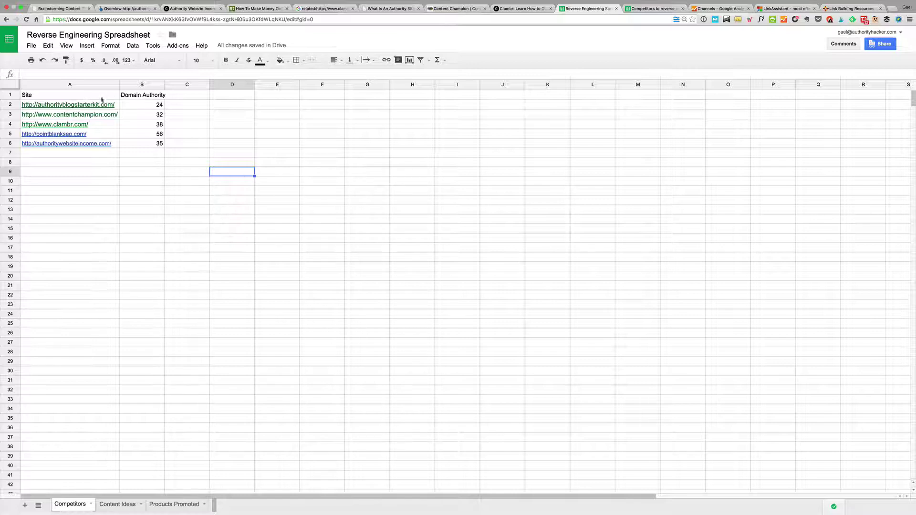
left_click(97, 115)
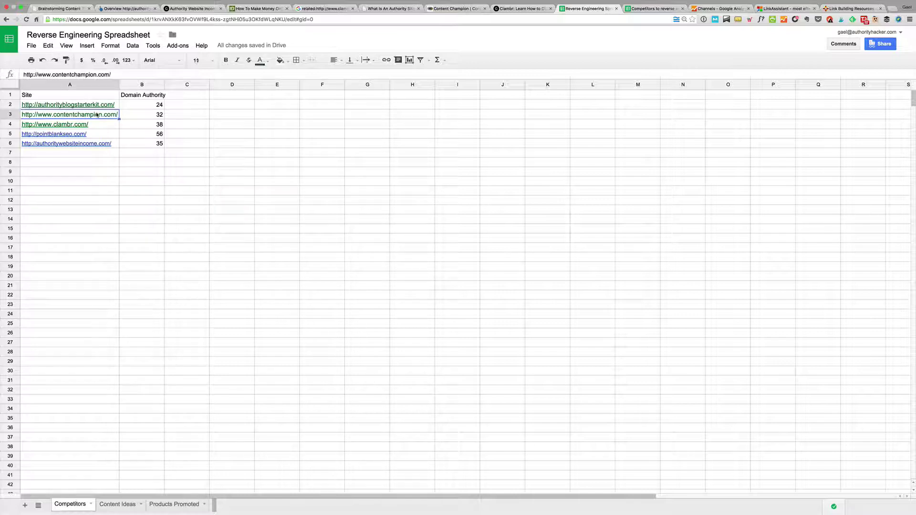
key("ctrl+c")
left_click(118, 9)
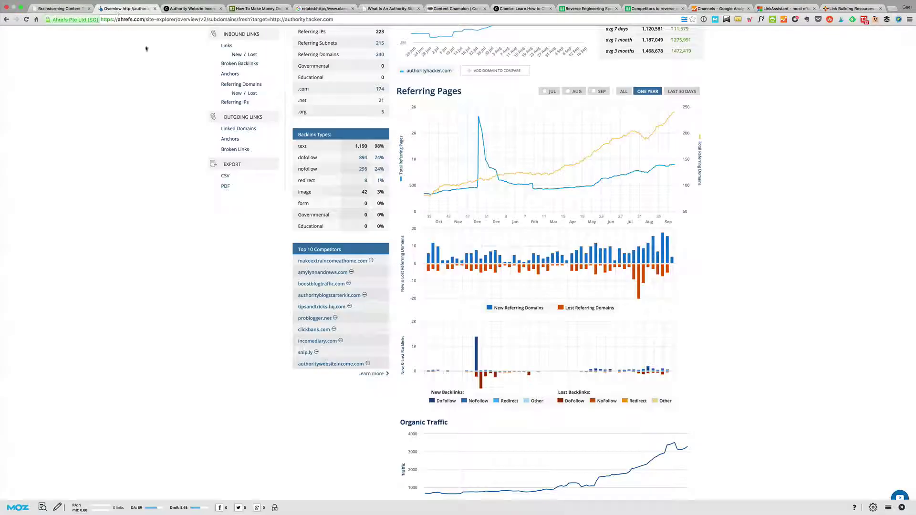
scroll(146, 48, "up", 5)
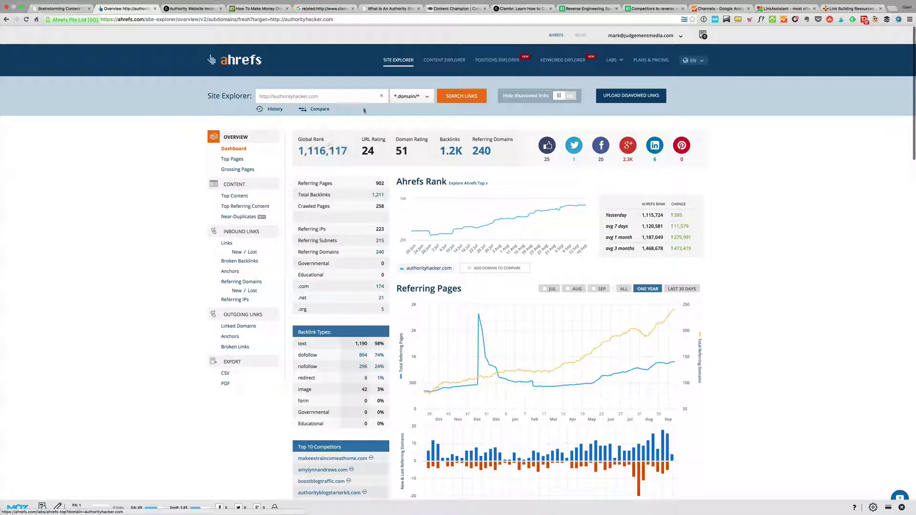
left_click(506, 64)
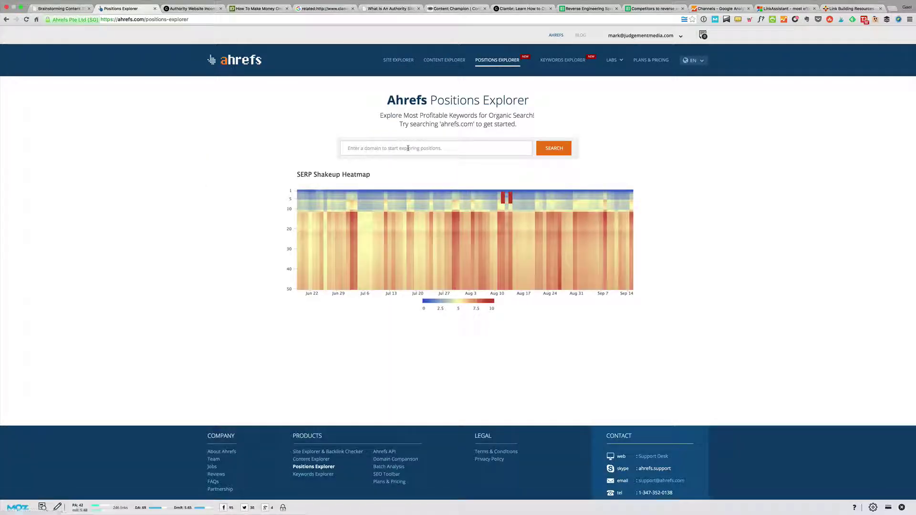
right_click(407, 148)
left_click(414, 149)
right_click(416, 148)
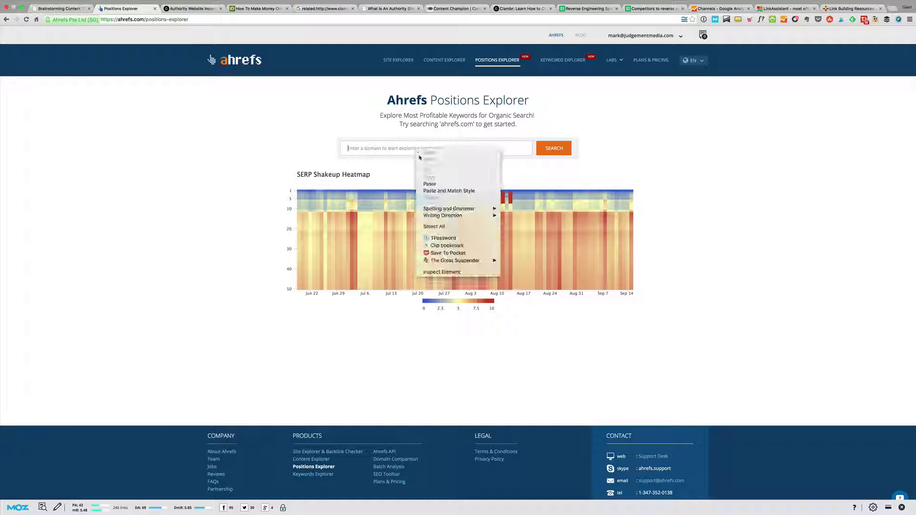
left_click(426, 184)
left_click(556, 149)
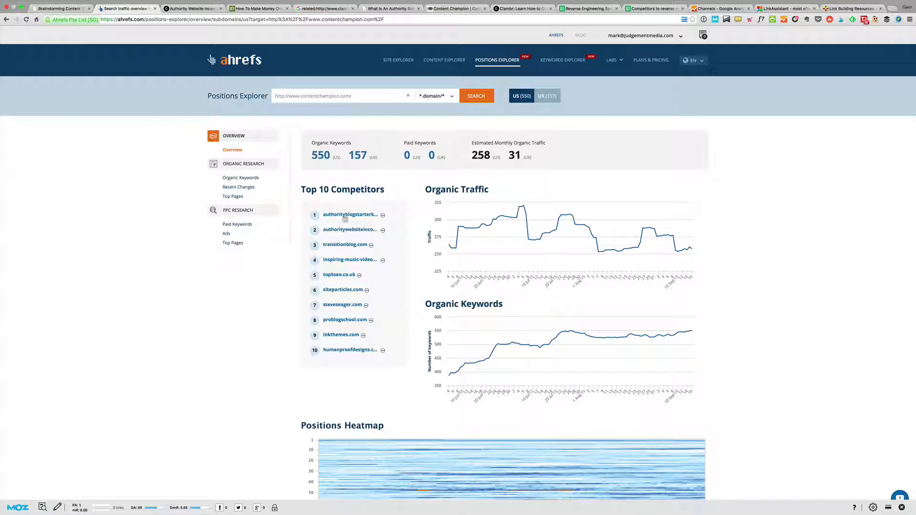
Step: Open the organic Top Pages report for contentchampion.com and expand the keywords of the /writing-amazon-product-reviews/ page
left_click(231, 201)
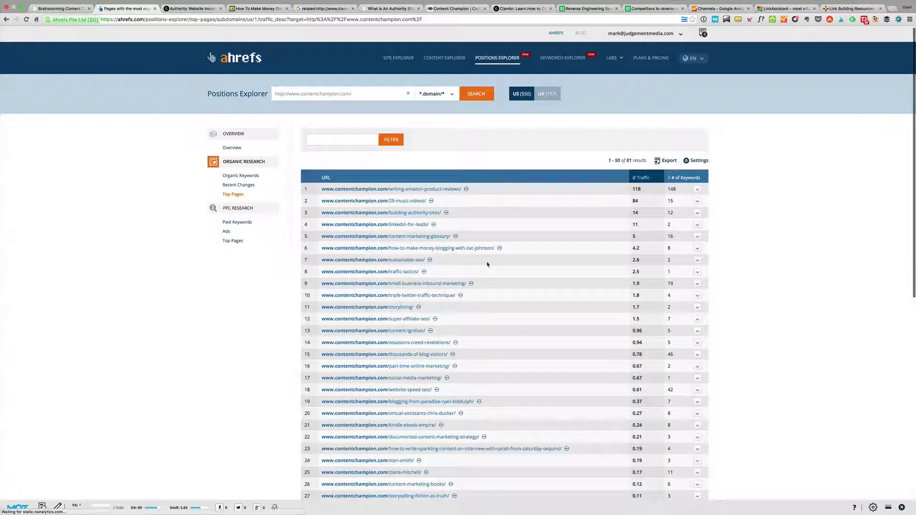
right_click(507, 206)
left_click(450, 205)
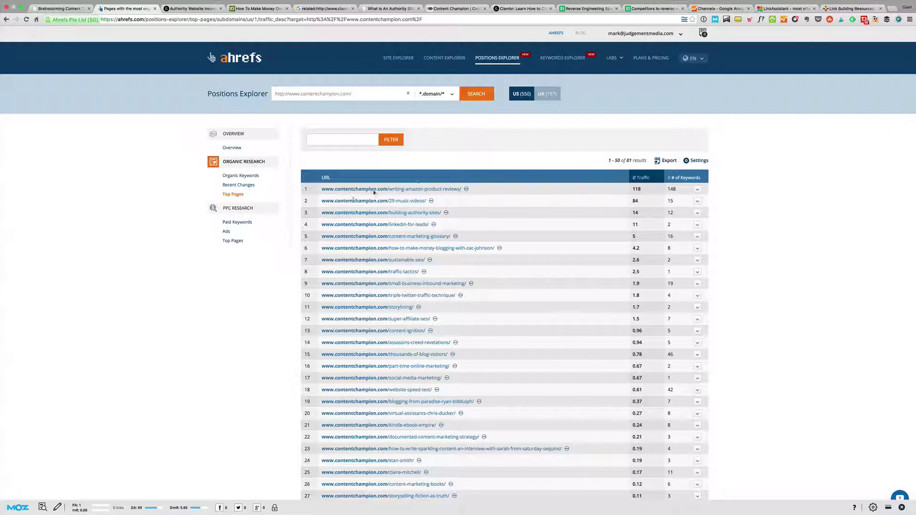
left_click(697, 189)
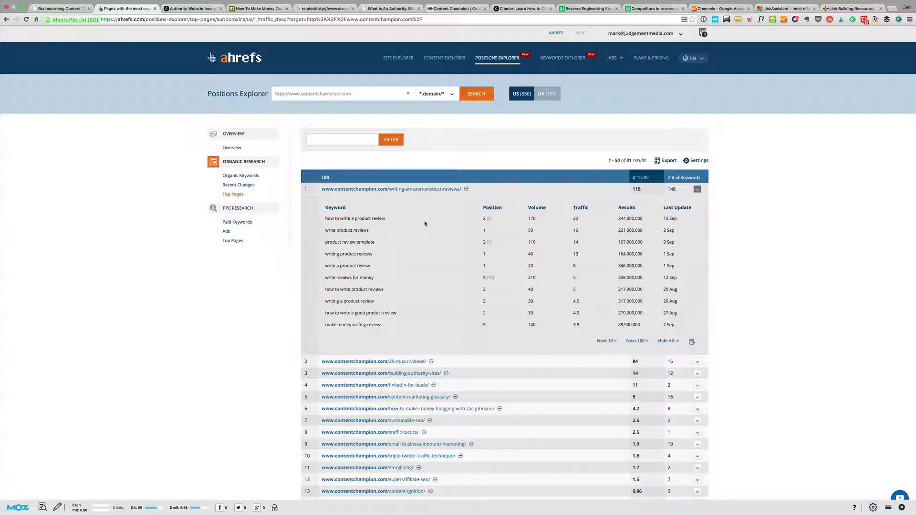
Step: Open the /writing-amazon-product-reviews/ article in its own tab and skim through its content
left_click(402, 189)
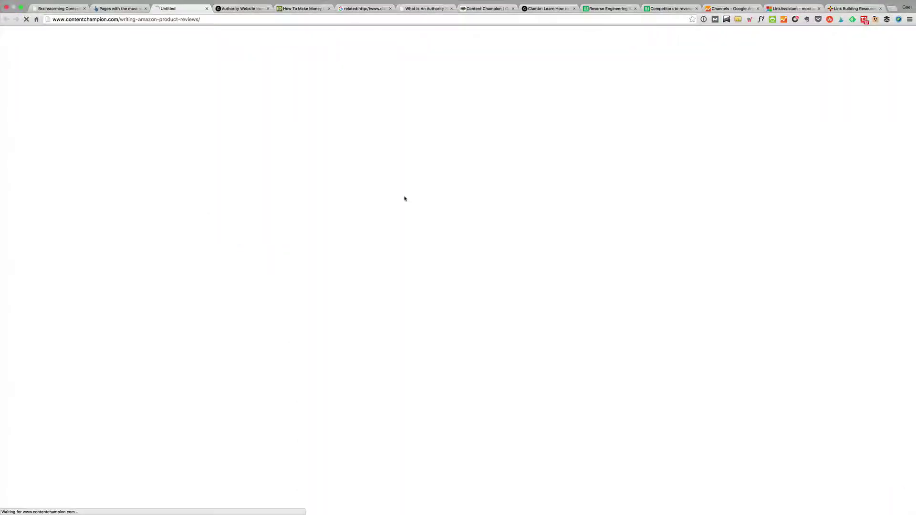
scroll(491, 225, "down", 10)
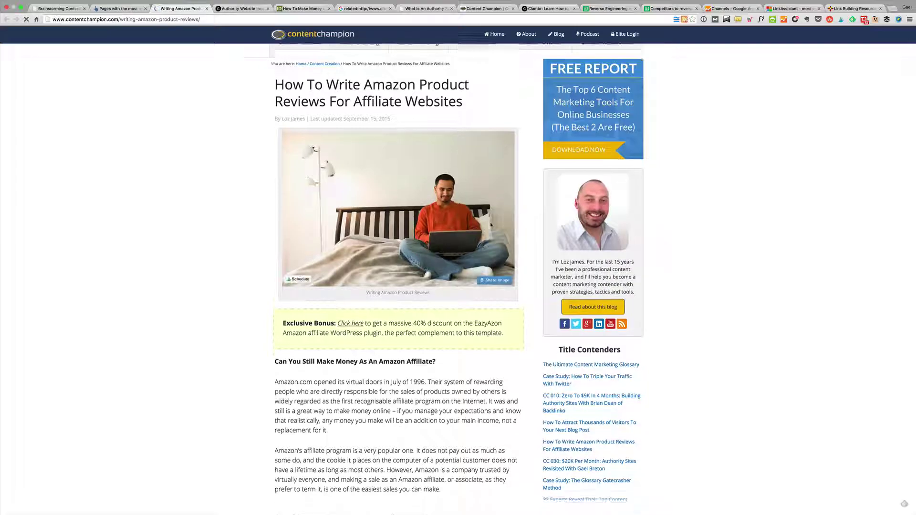
scroll(491, 225, "down", 20)
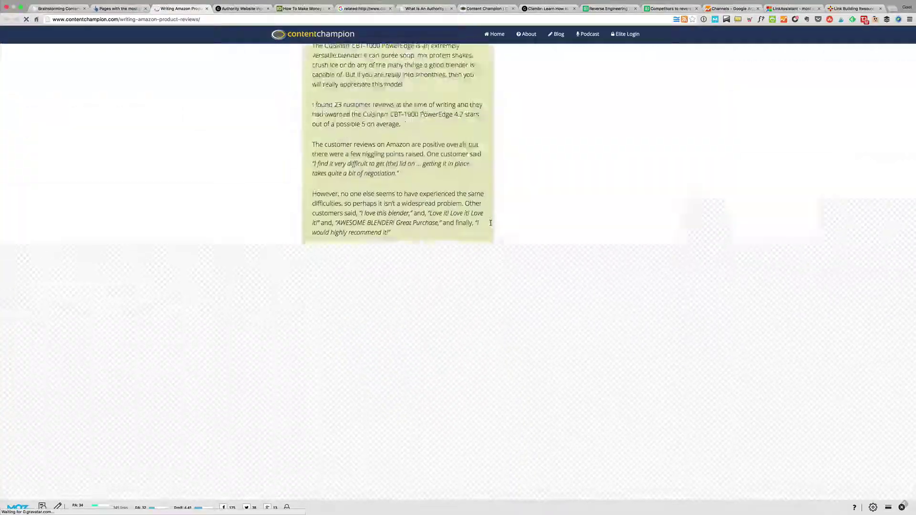
scroll(491, 224, "up", 10)
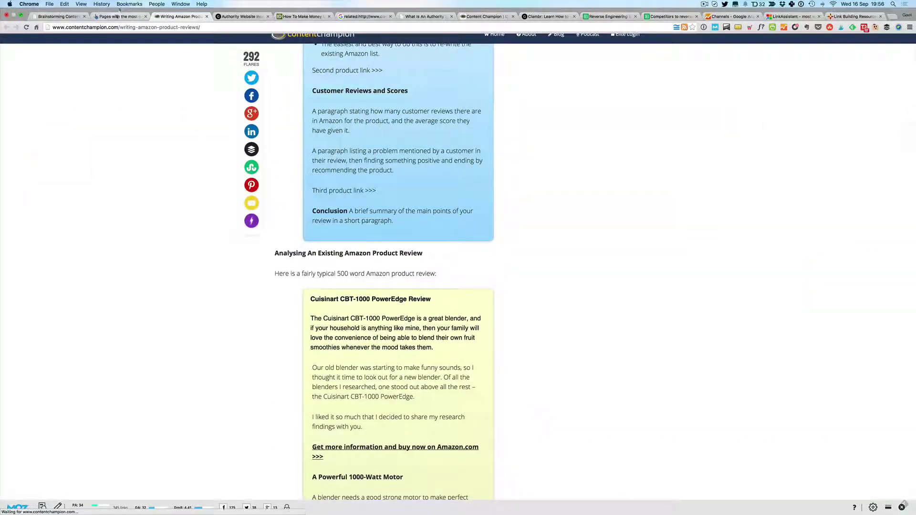
Step: Return to the Ahrefs Top Pages report and examine the first ten keywords and search volumes of the Amazon product reviews page
left_click(121, 16)
left_click_drag(396, 219, 321, 216)
left_click(423, 217)
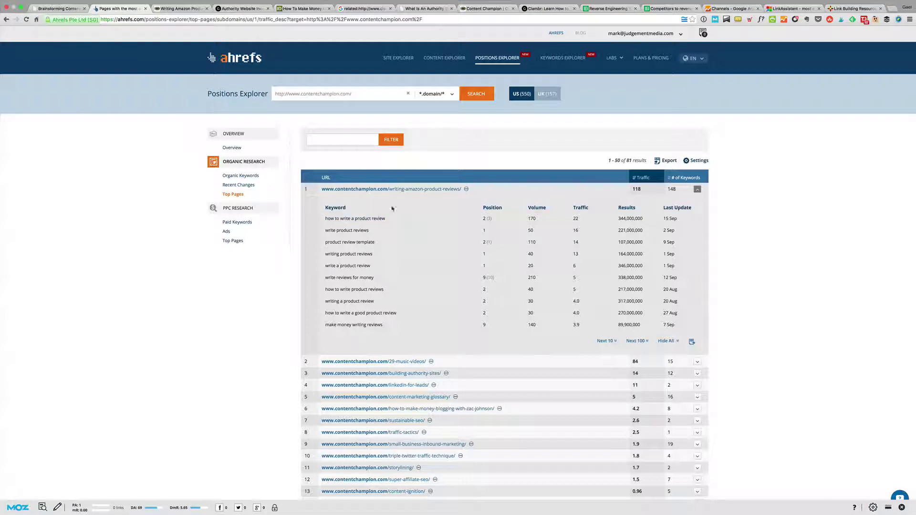
left_click_drag(371, 232, 324, 231)
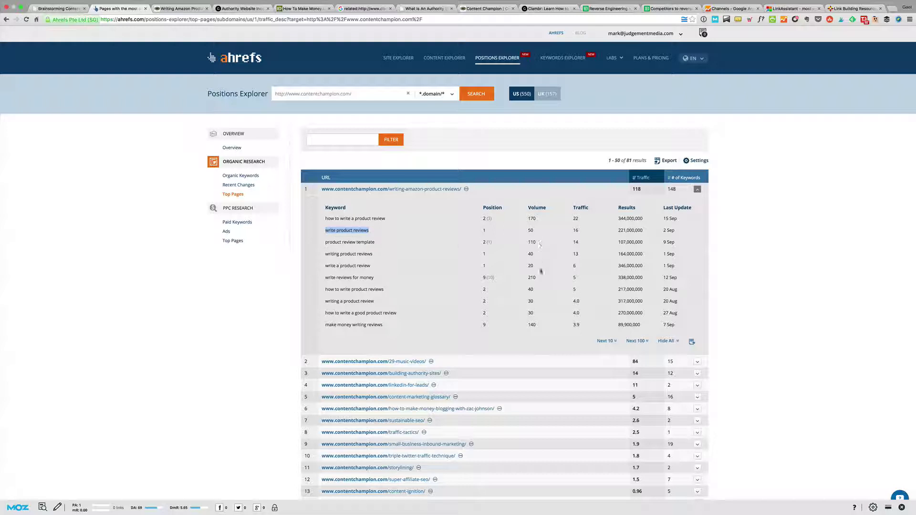
left_click_drag(535, 278, 516, 225)
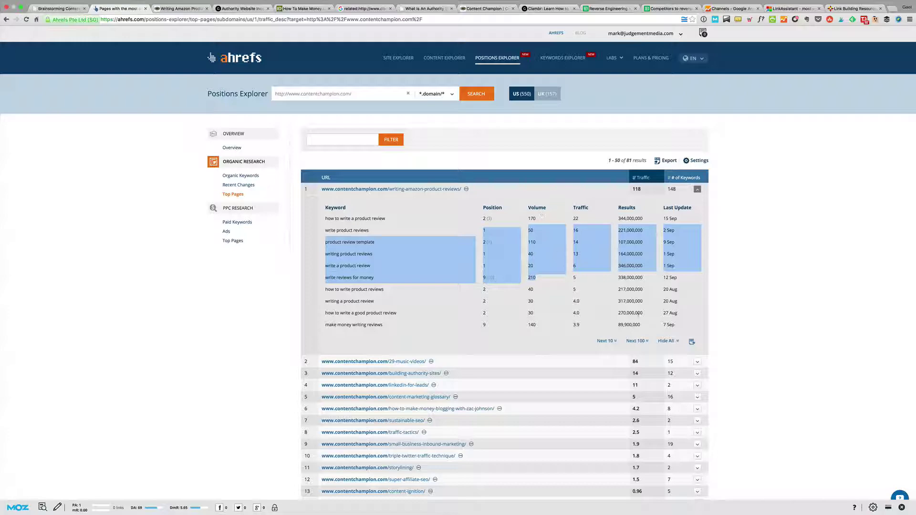
Step: Load the next 100 keywords of the Amazon product reviews page and review them along with the page's traffic
left_click(628, 341)
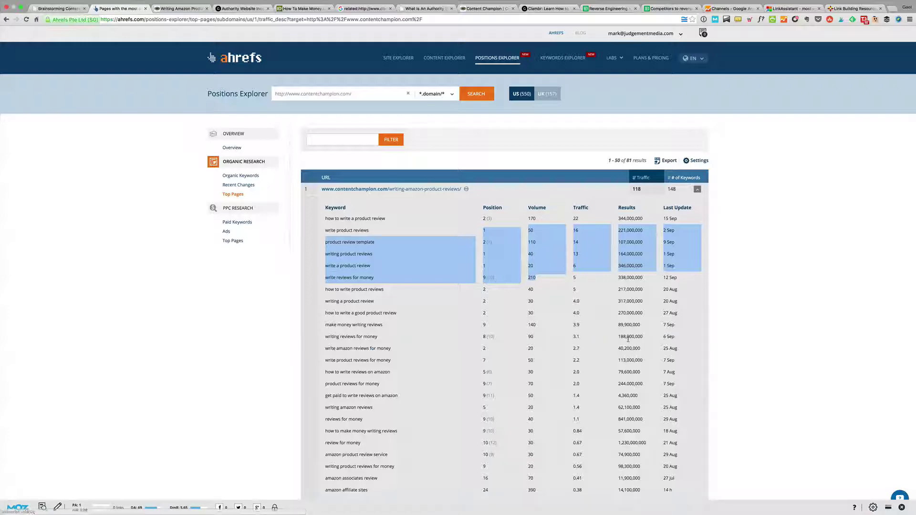
scroll(627, 340, "down", 15)
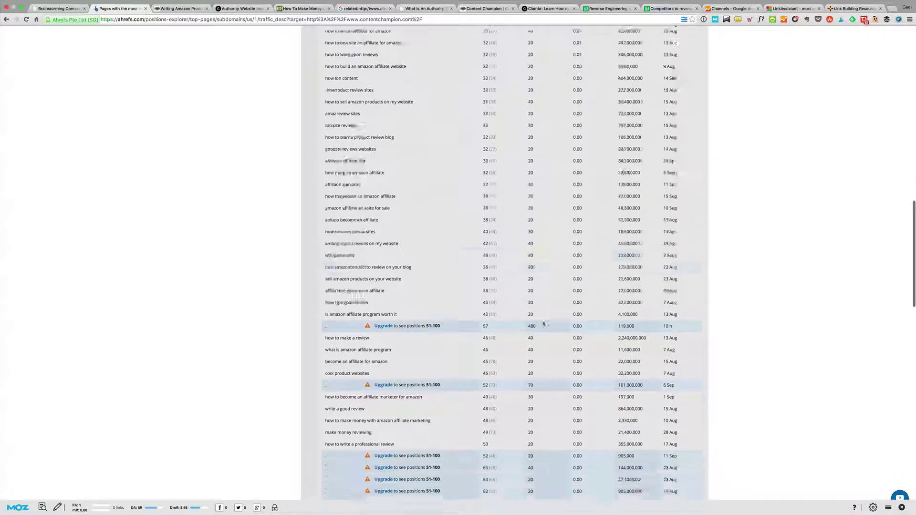
scroll(546, 324, "up", 15)
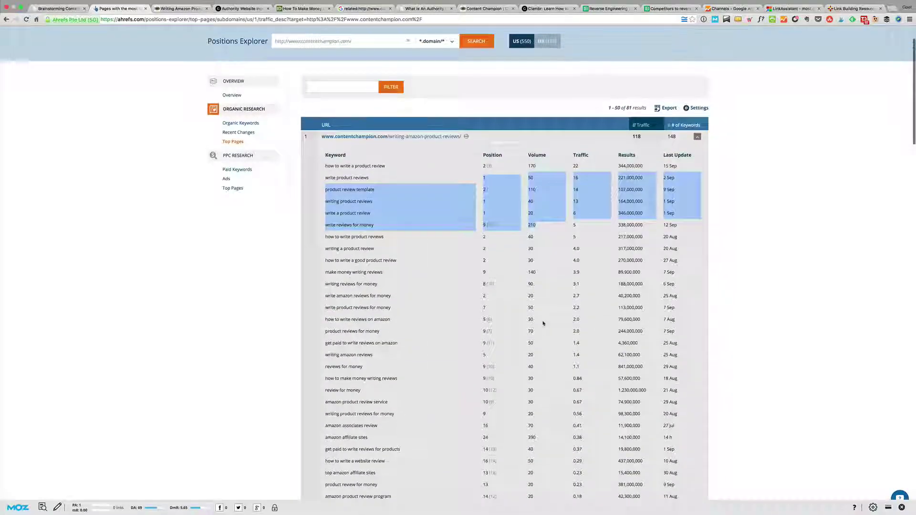
scroll(543, 323, "up", 1)
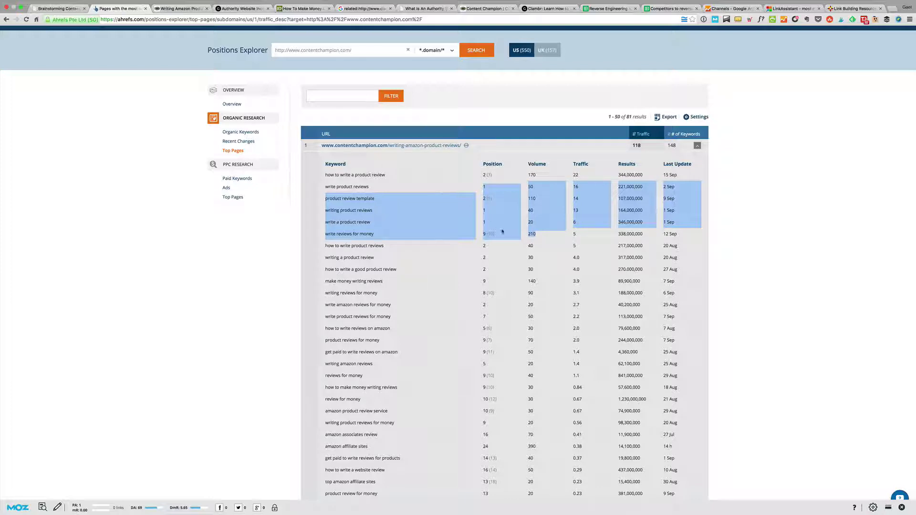
left_click(631, 146)
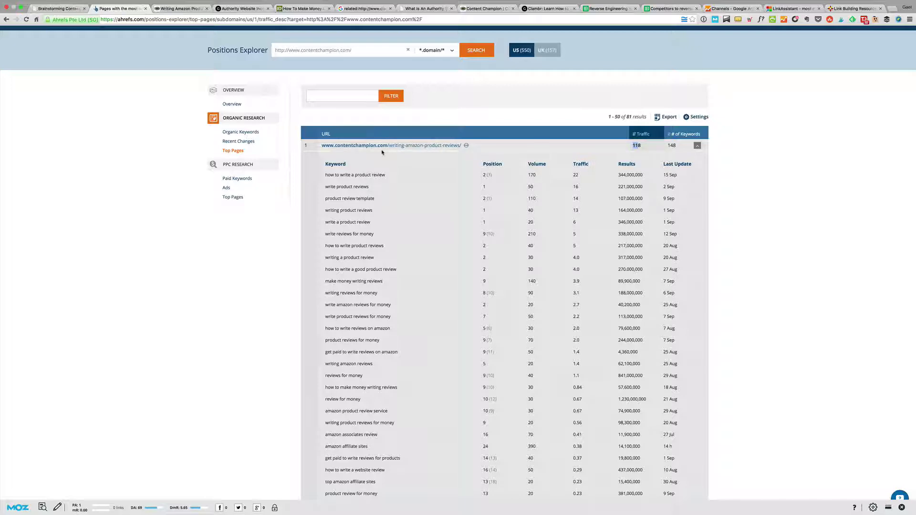
Step: Copy the Amazon product reviews article's address and record it in A2 of the Content Ideas sheet in the reverse engineering spreadsheet
left_click(176, 10)
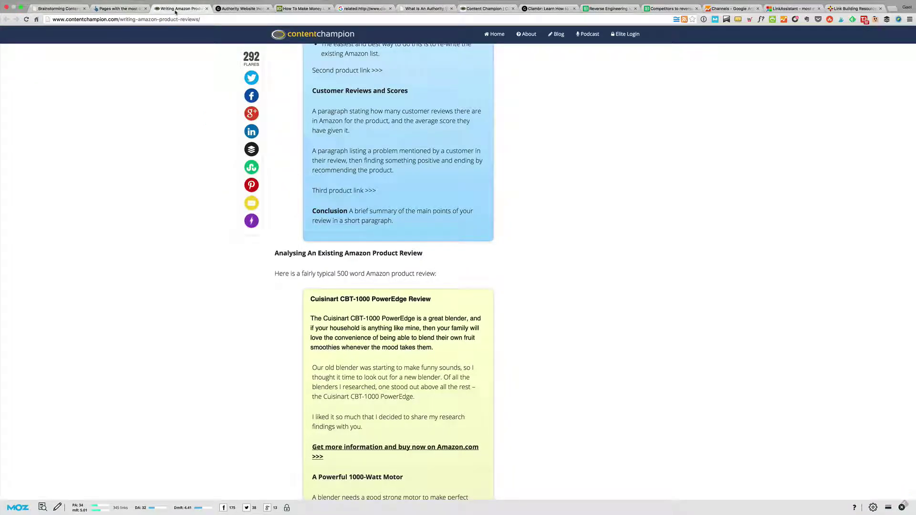
left_click(157, 20)
key("super+c")
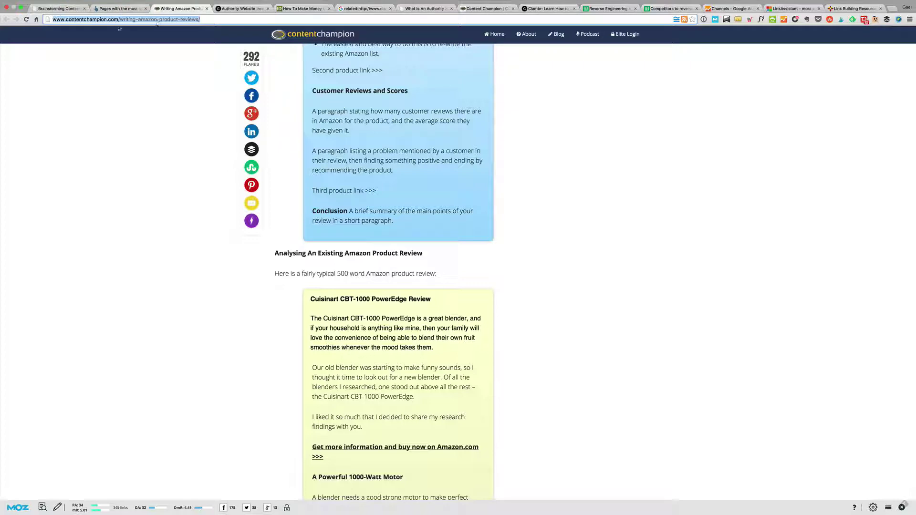
left_click(586, 8)
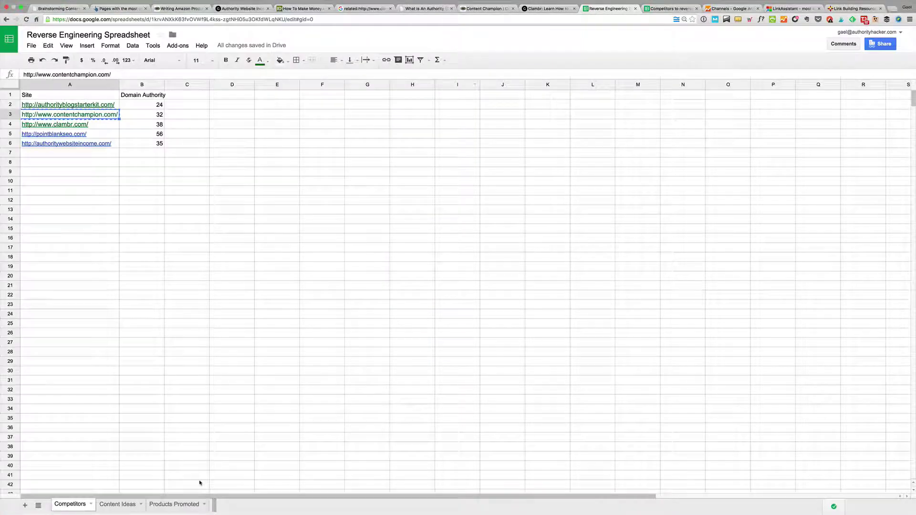
left_click(117, 504)
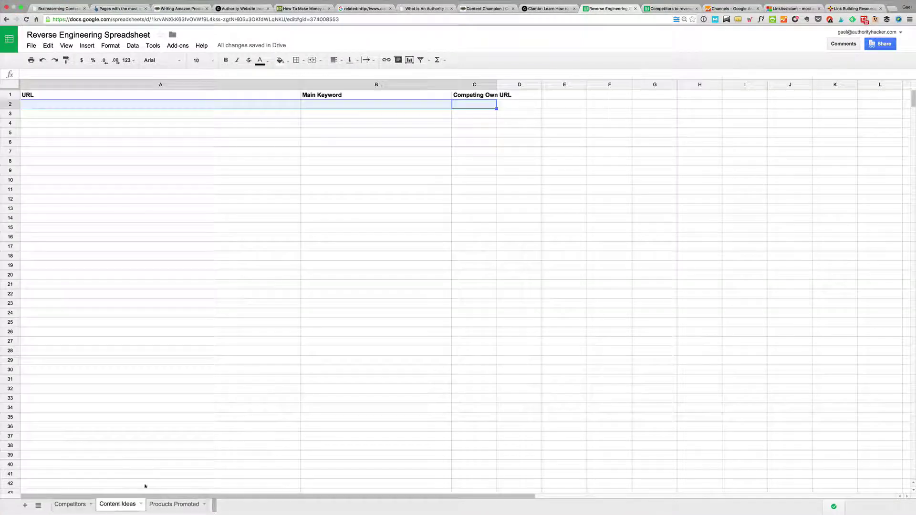
left_click(137, 112)
left_click(148, 106)
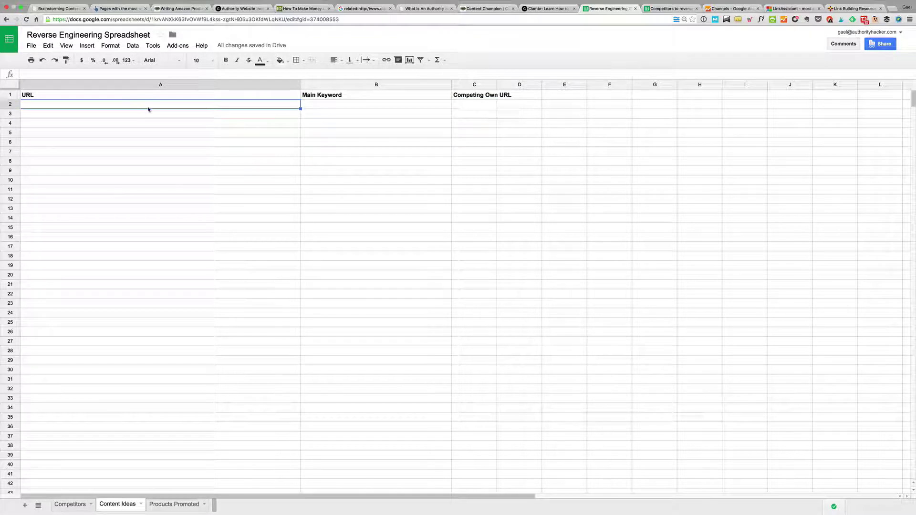
key("super+v")
Step: Enter "how to write product reviews" as the Main Keyword in B2
left_click(356, 106)
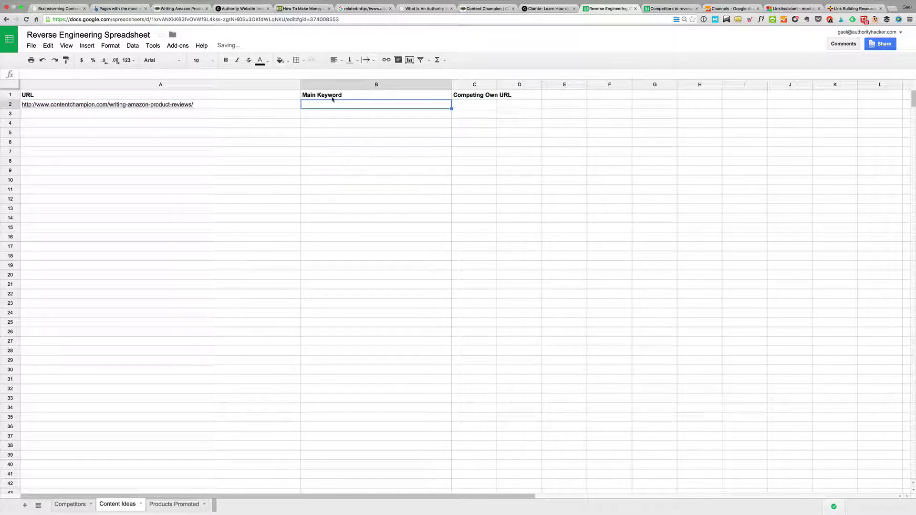
type("how")
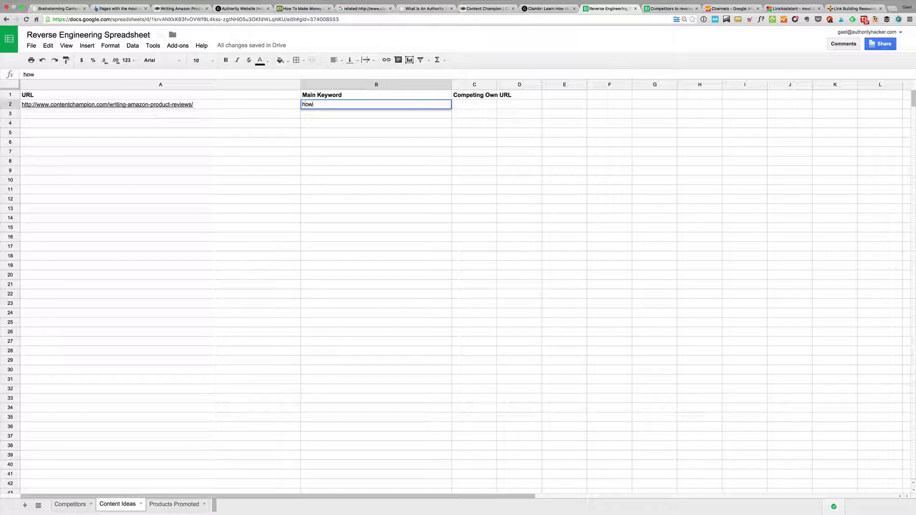
type(" to write product reviews")
key("Tab")
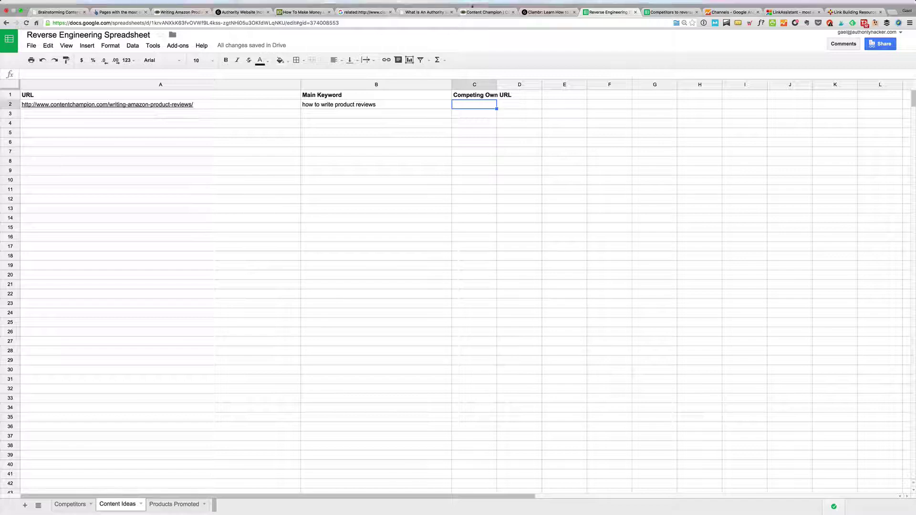
Step: Return to Ahrefs, collapse the first page's keywords, examine the keywords of the /29-music-videos/ page and collapse them again
left_click(110, 17)
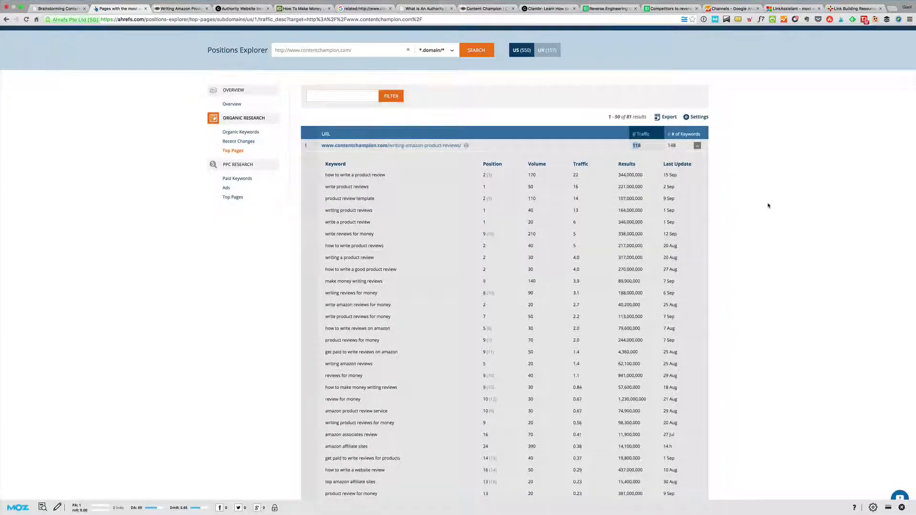
left_click(696, 146)
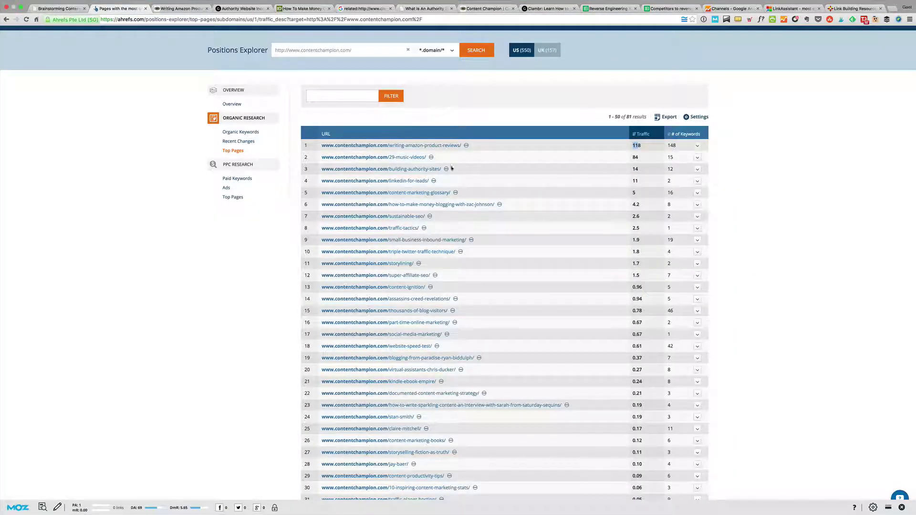
left_click(697, 157)
left_click_drag(400, 193, 364, 194)
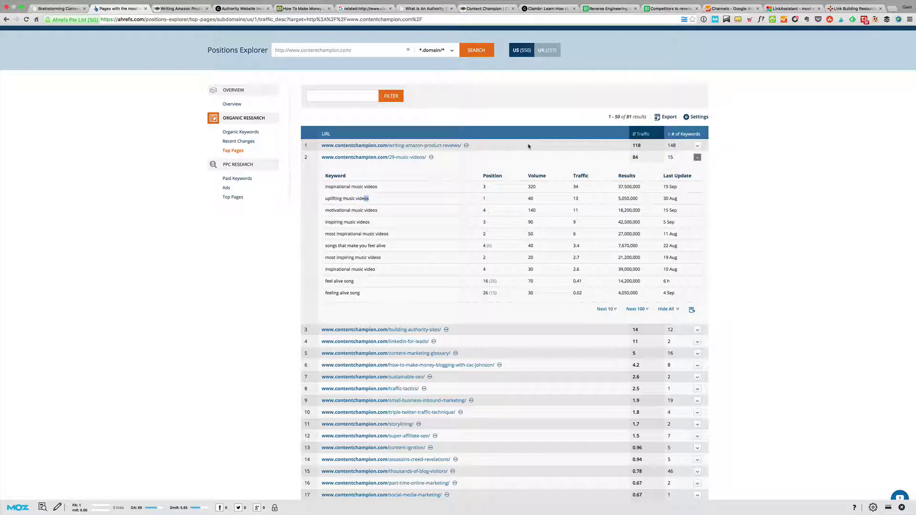
left_click(696, 158)
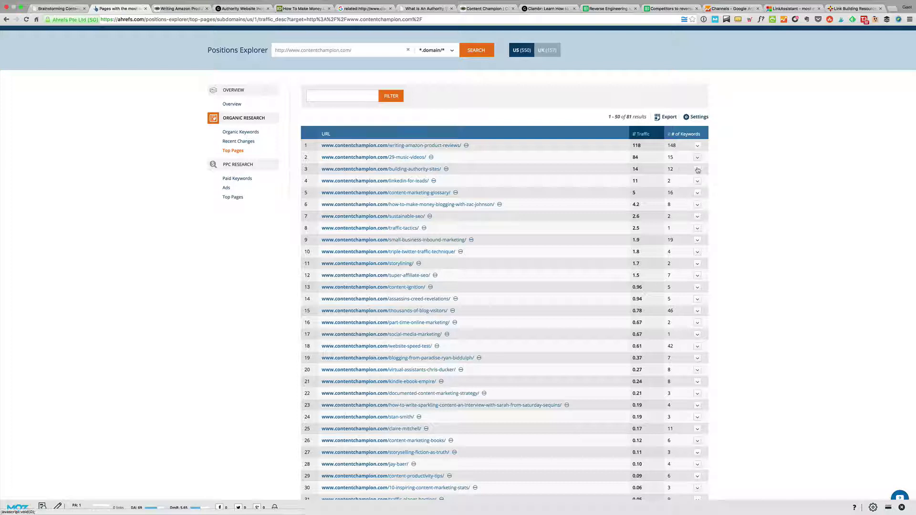
Step: Expand the keywords of the /building-authority-sites/ page and search Google for its keyword "authority sites" in a new tab
left_click(697, 169)
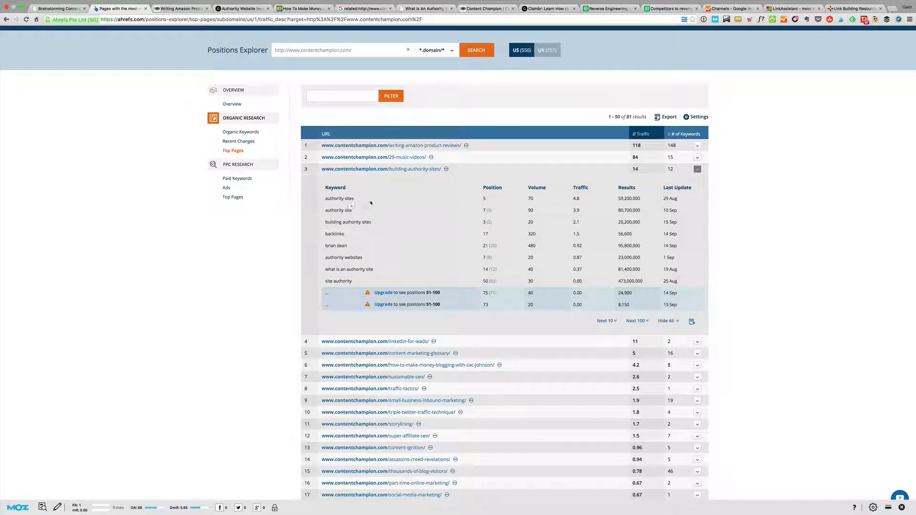
left_click_drag(354, 199, 324, 200)
key("super+c")
key("super+t")
key("super+v")
key("Return")
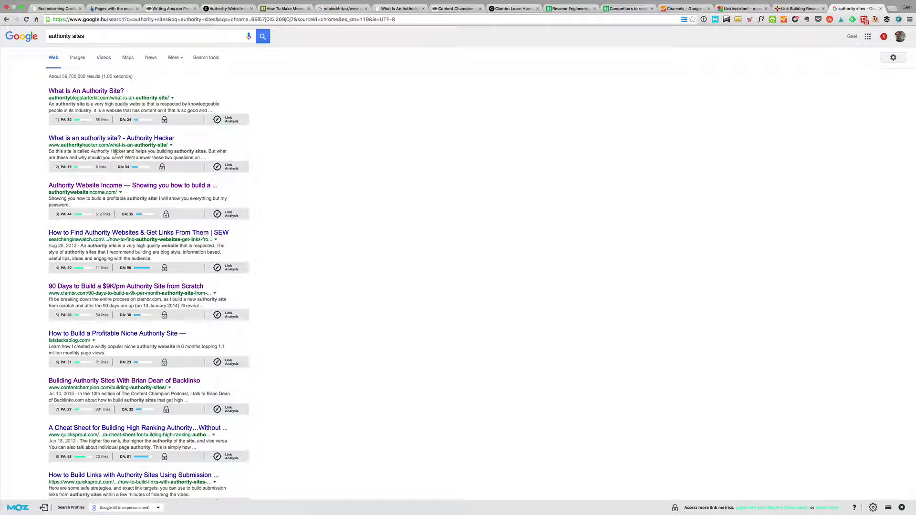
left_click_drag(116, 152, 74, 153)
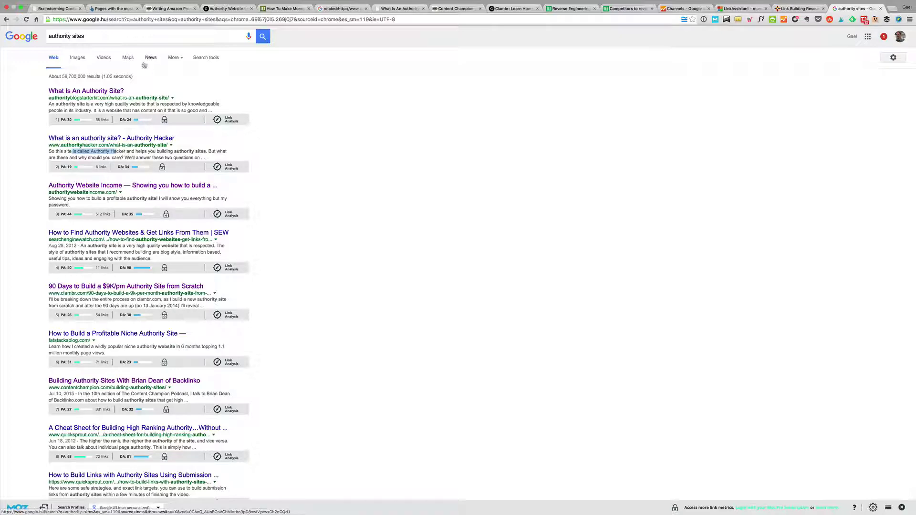
Step: Return to Ahrefs, collapse the /building-authority-sites/ keywords and examine the keywords of the /linkedin-for-leads/ page
left_click(114, 8)
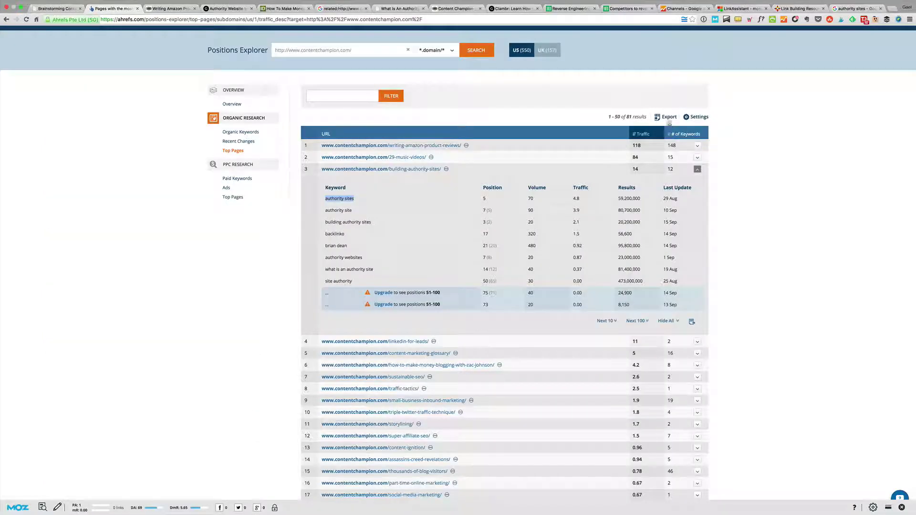
left_click(696, 169)
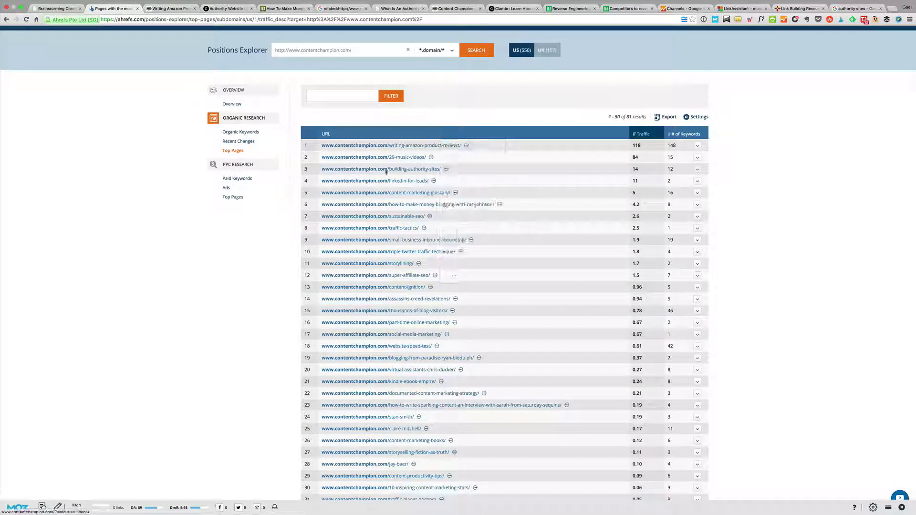
left_click(697, 180)
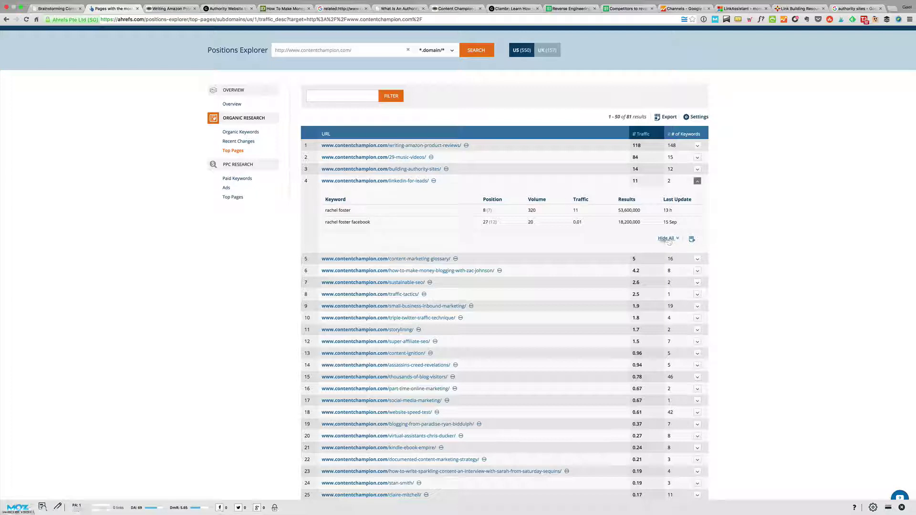
left_click_drag(678, 222, 320, 209)
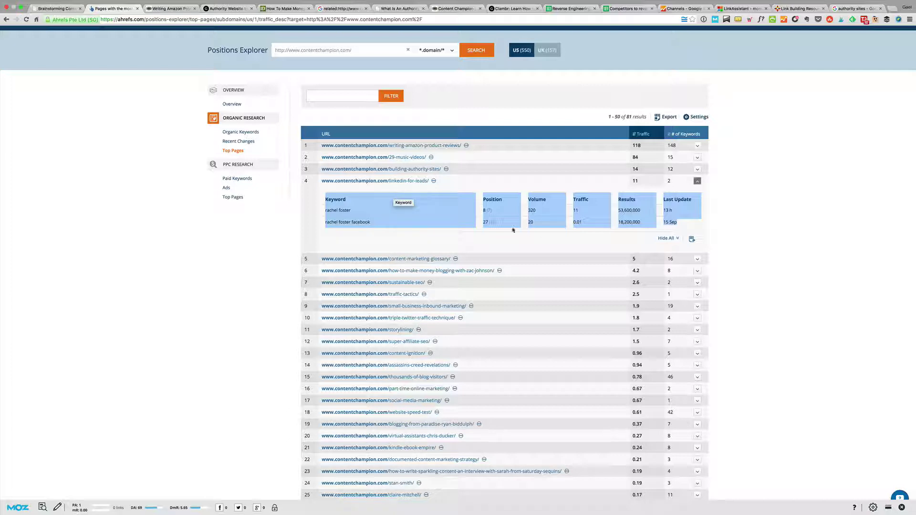
Step: Examine the ranking keywords of the /content-marketing-glossary/, /traffic-tactics/ and make-money-blogging interview pages
left_click(697, 259)
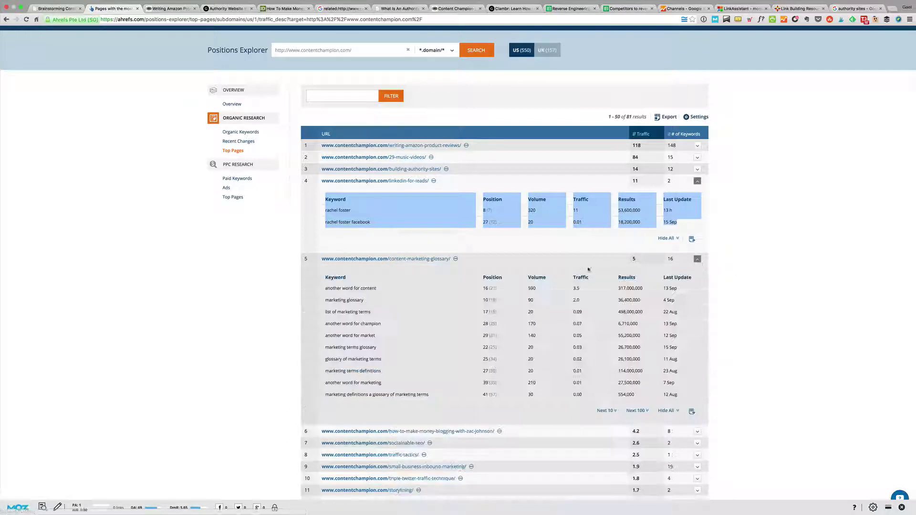
scroll(551, 356, "down", 3)
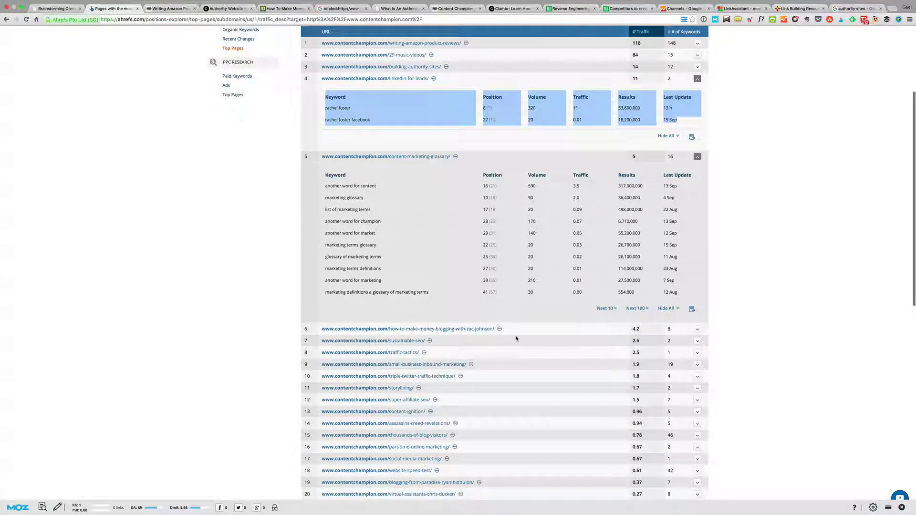
scroll(518, 339, "down", 2)
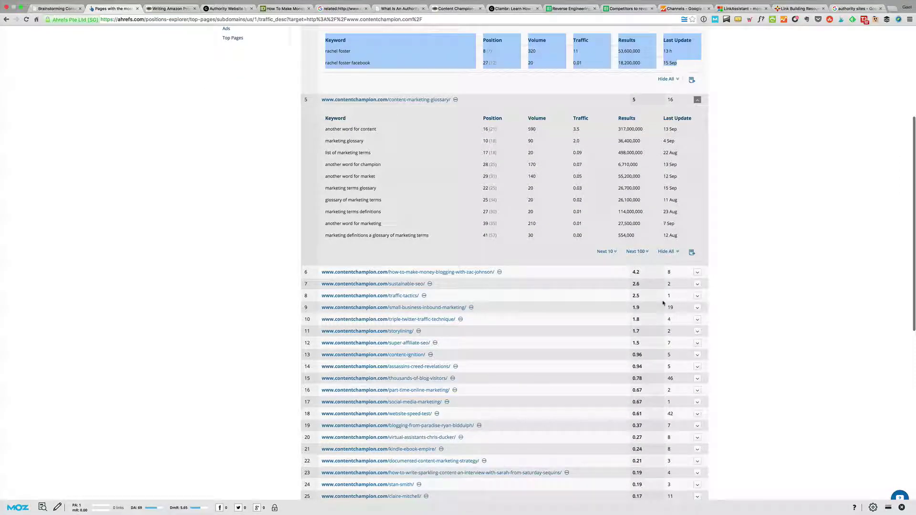
left_click_drag(687, 296, 692, 269)
left_click(697, 295)
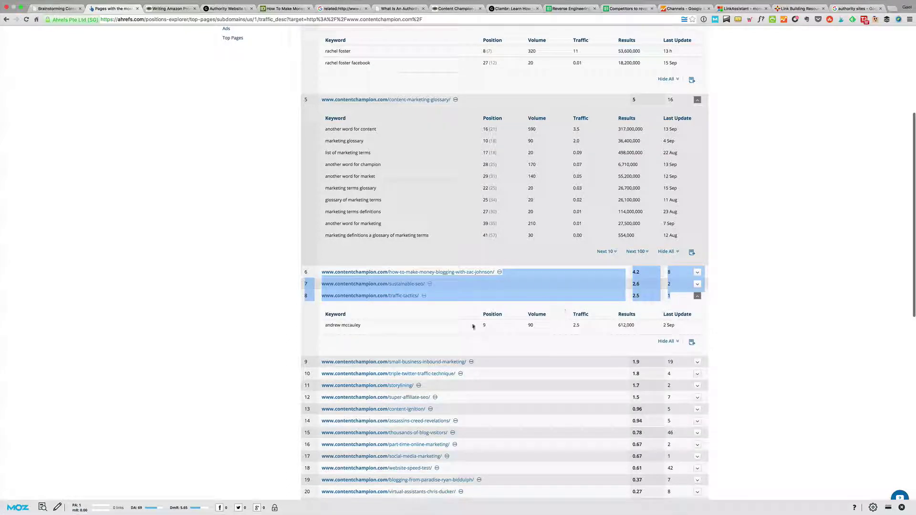
left_click_drag(553, 328, 443, 321)
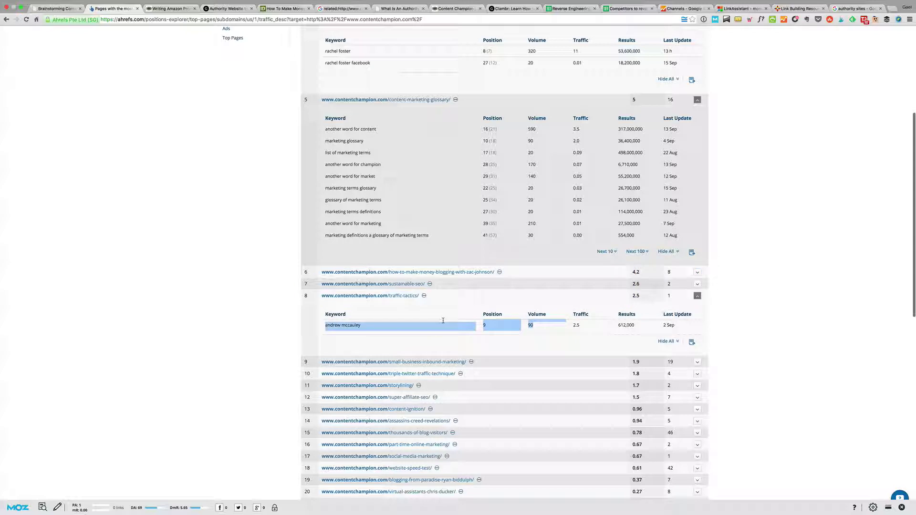
left_click(697, 272)
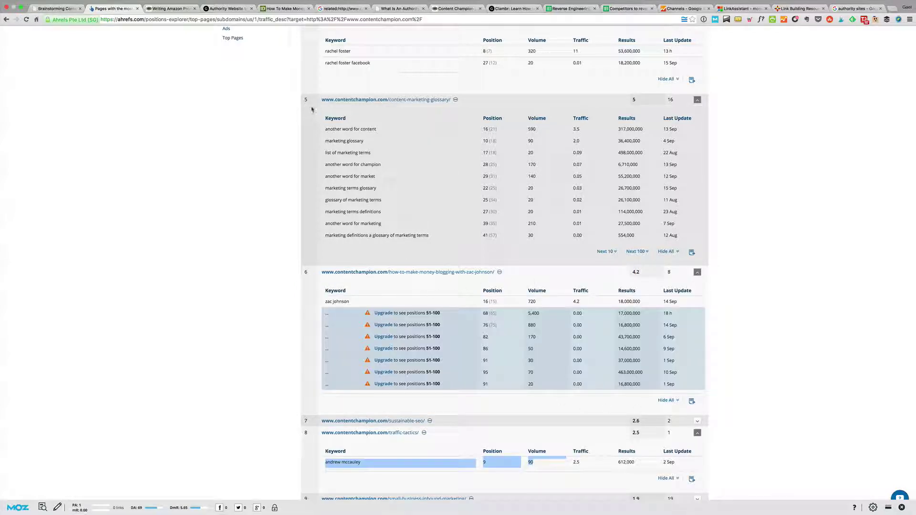
left_click(565, 10)
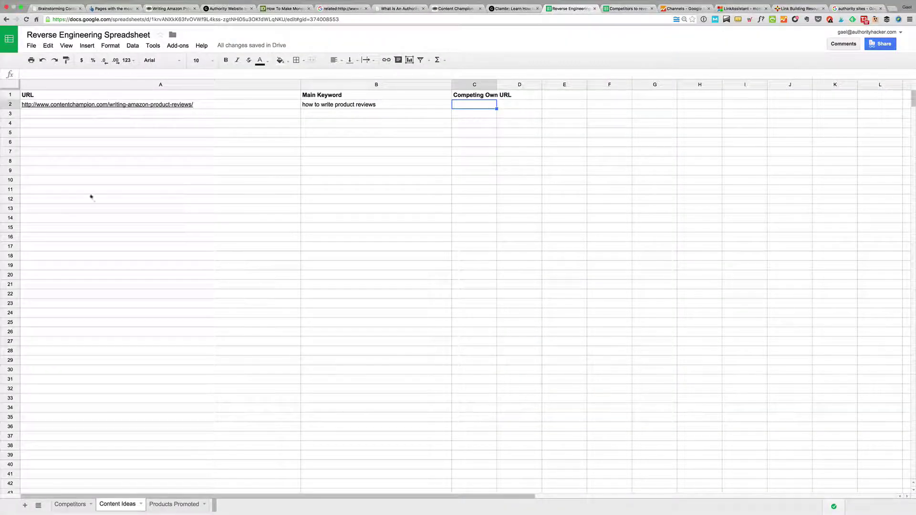
left_click(70, 504)
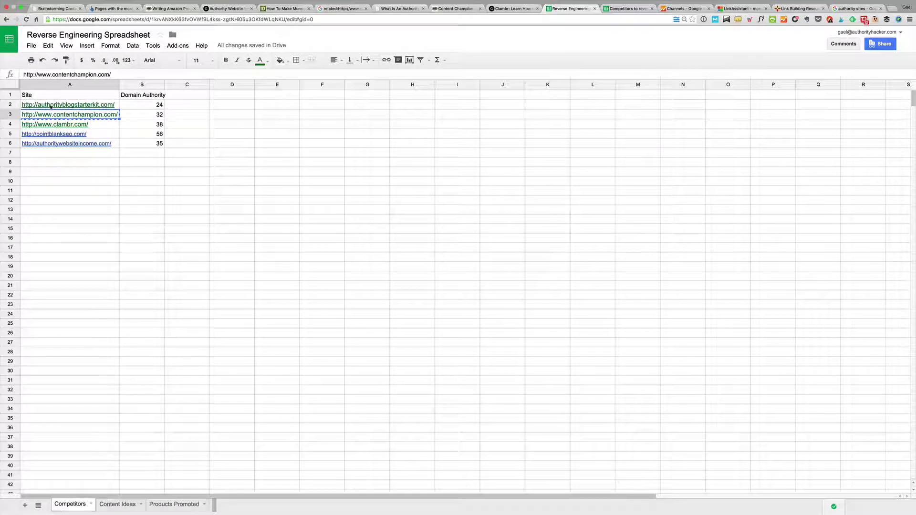
left_click(104, 136)
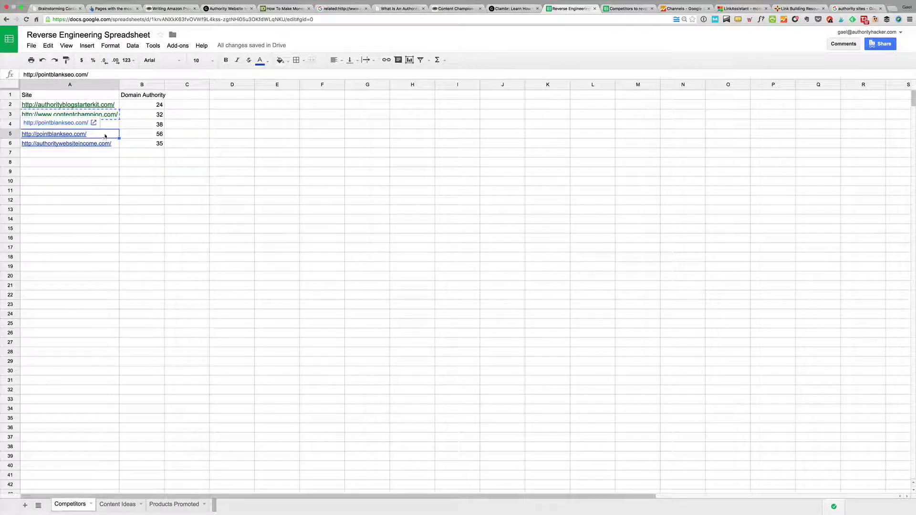
key("super+c")
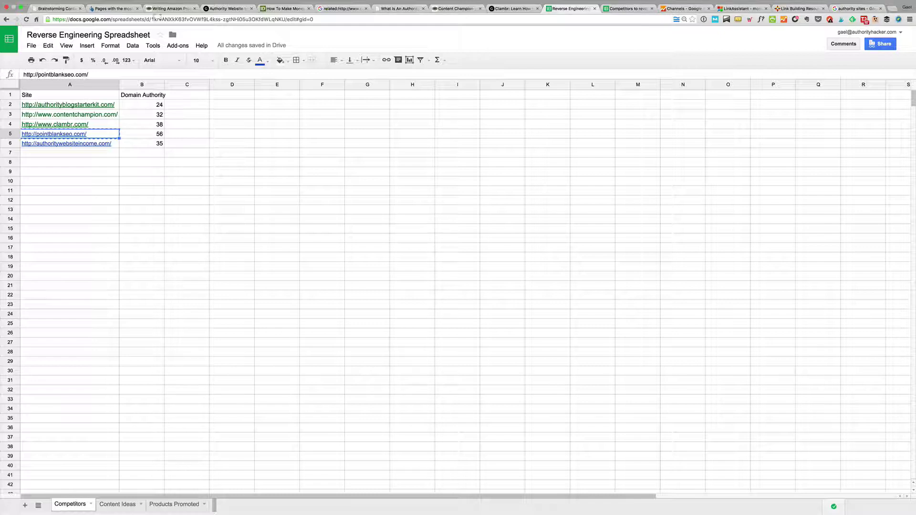
left_click(109, 9)
scroll(343, 238, "up", 10)
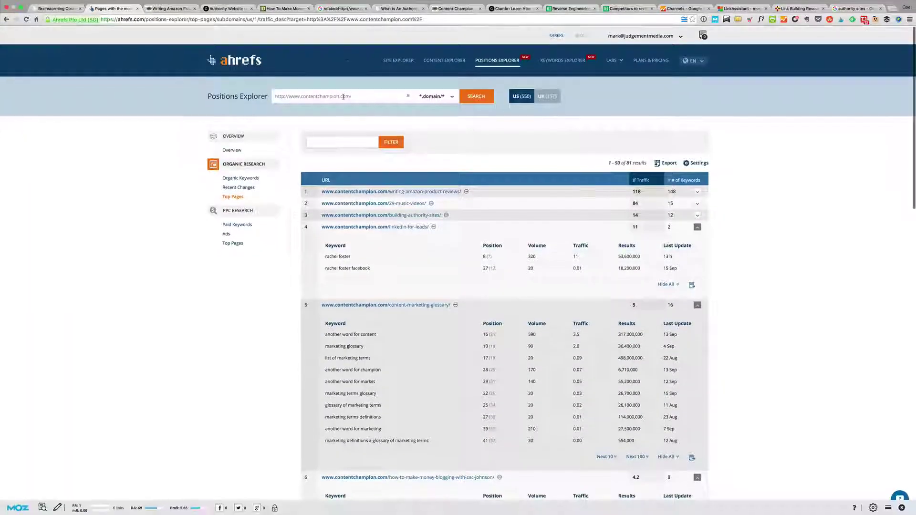
triple_click(343, 95)
key("super+v")
left_click(490, 99)
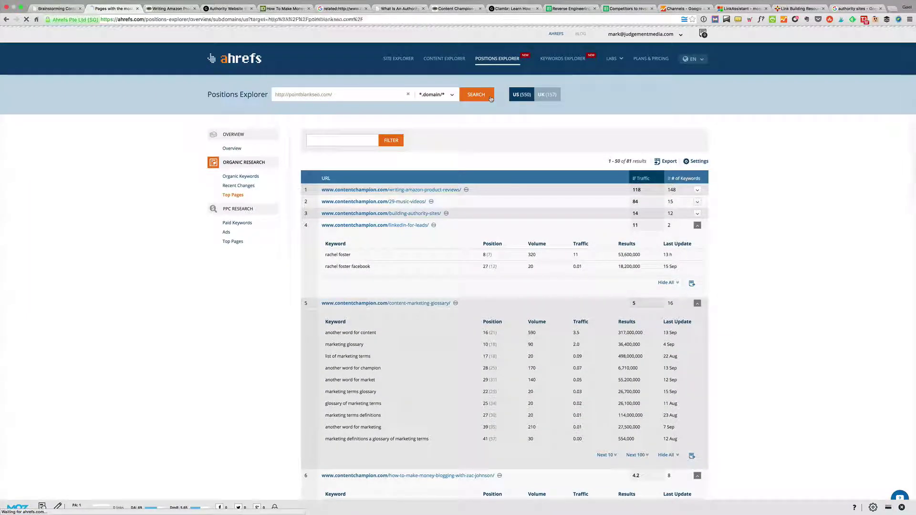
left_click(255, 201)
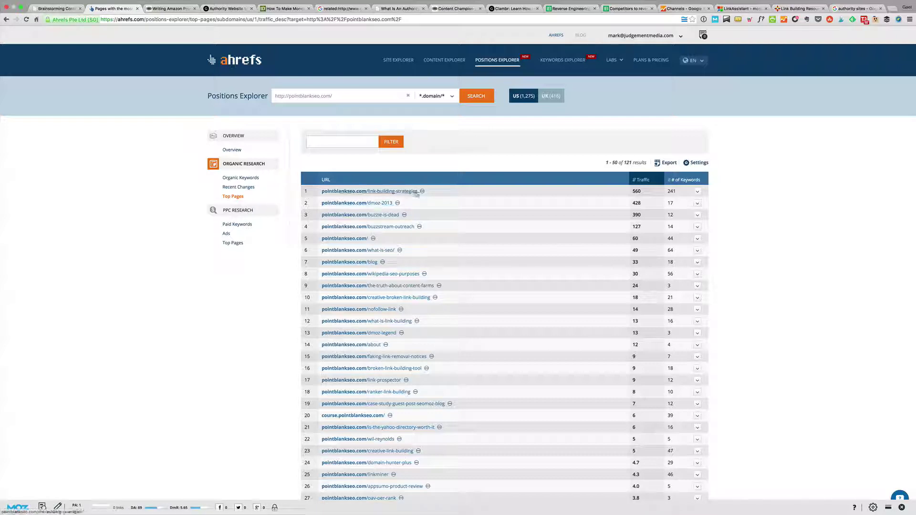
Step: Expand the keywords of the /link-building-strategies page, highlight "link building strategies" and open the article
left_click(697, 191)
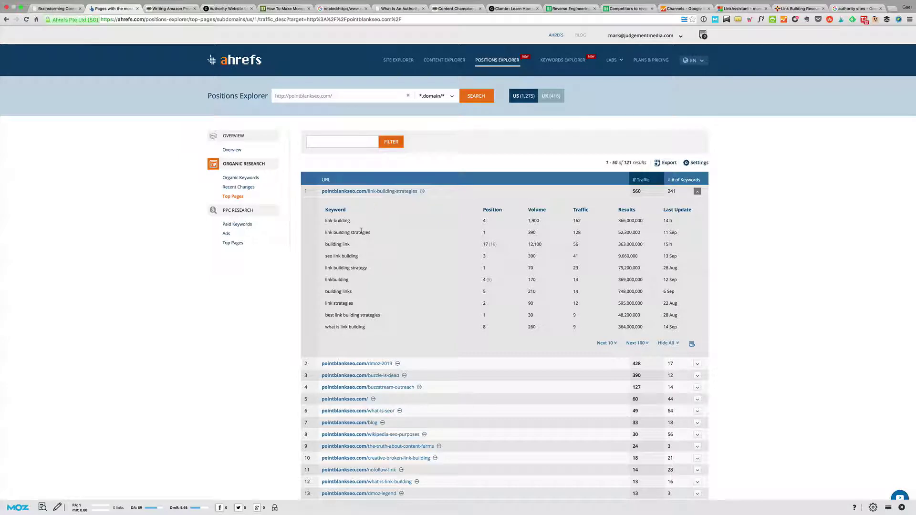
triple_click(338, 229)
left_click(376, 192)
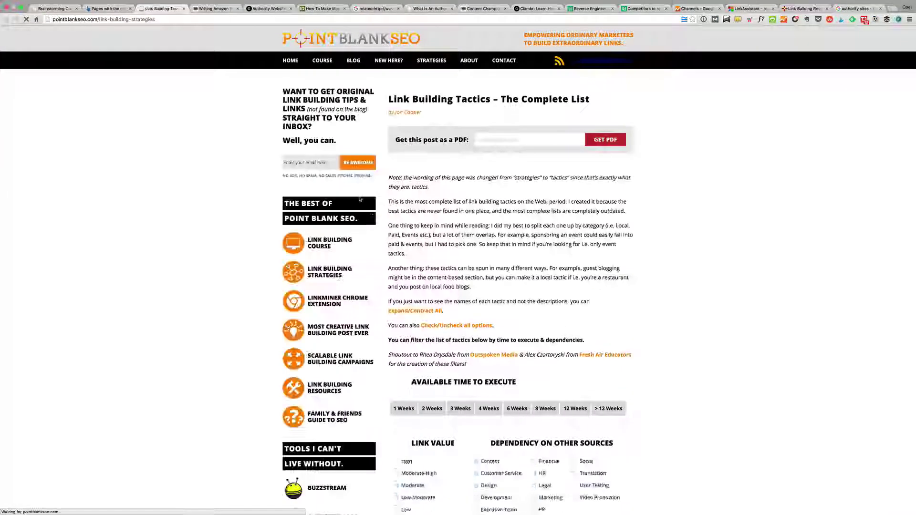
Step: Skim the link building tactics article down to its comments, checking its length and content, and return to the Ahrefs top pages
scroll(465, 310, "down", 5)
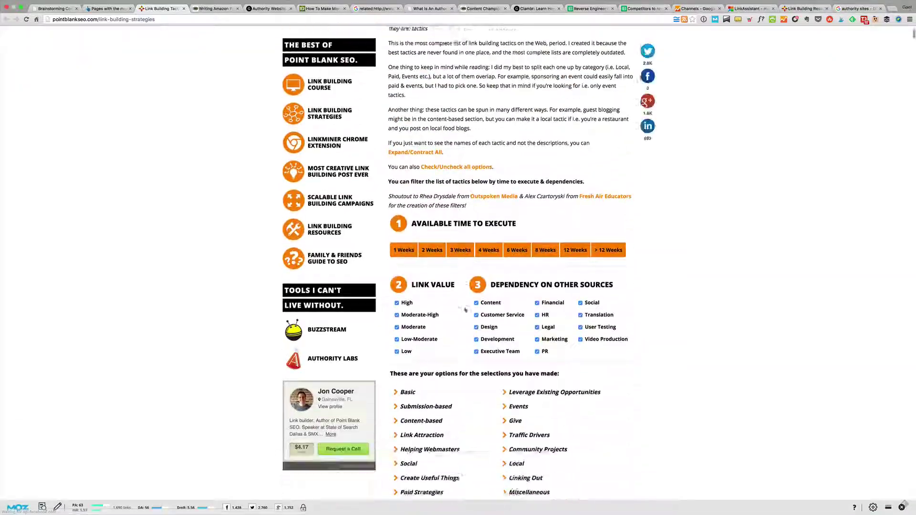
scroll(465, 310, "down", 15)
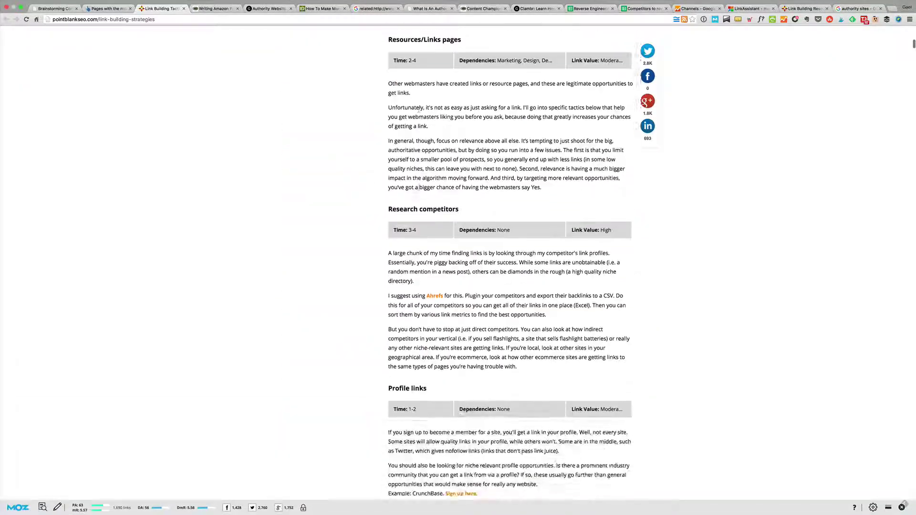
scroll(420, 192, "down", 20)
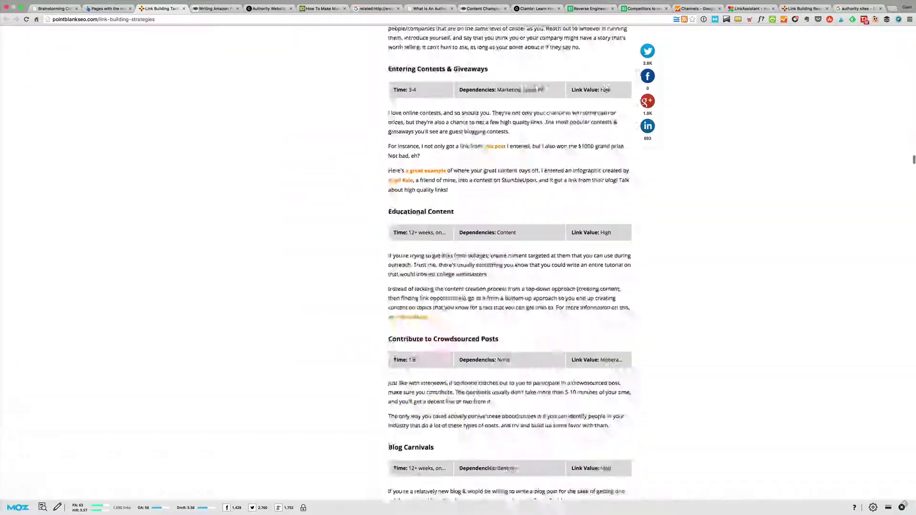
scroll(180, 32, "down", 2)
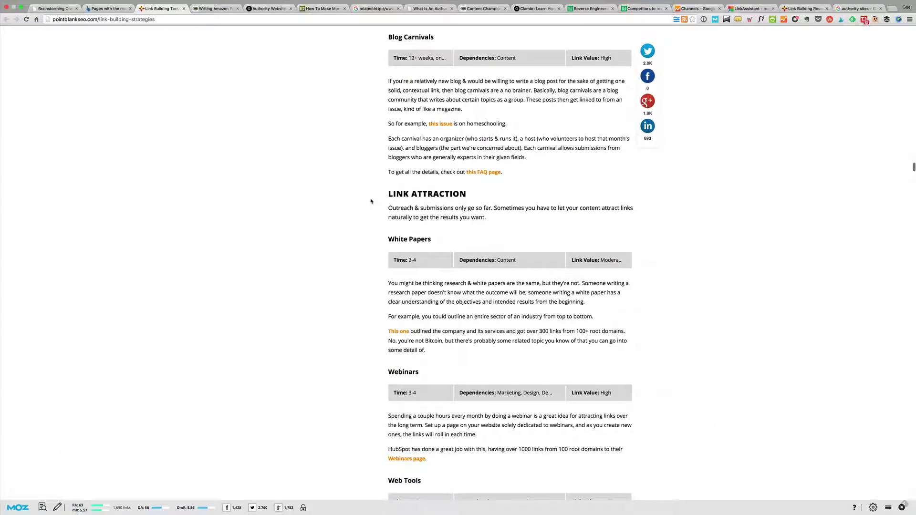
scroll(371, 201, "down", 20)
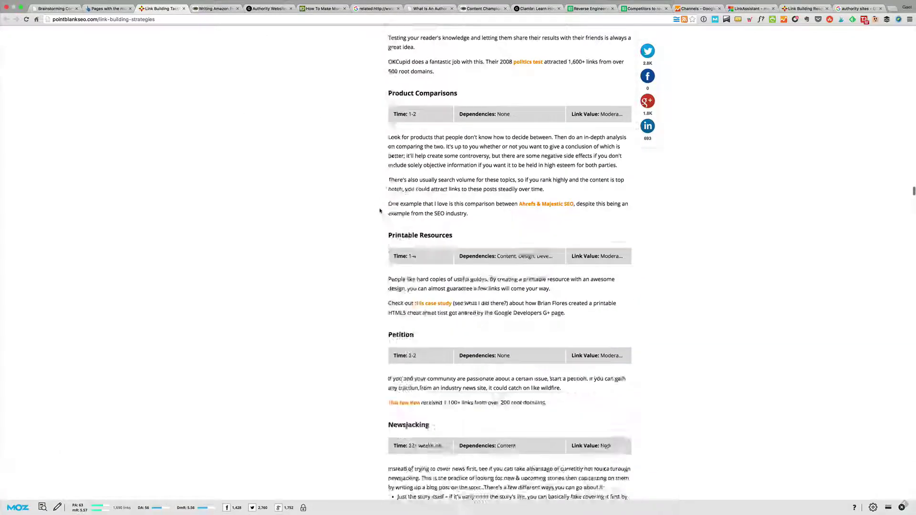
scroll(381, 211, "down", 6)
left_click(109, 9)
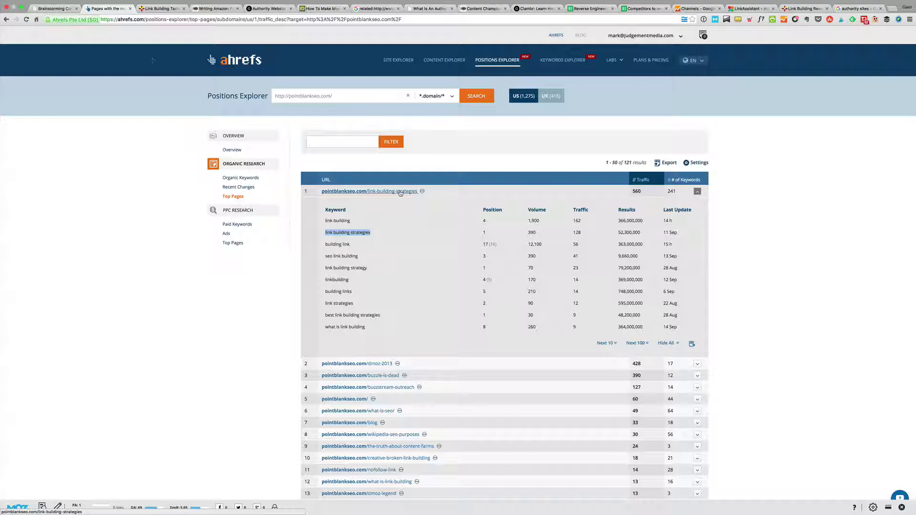
left_click(161, 9)
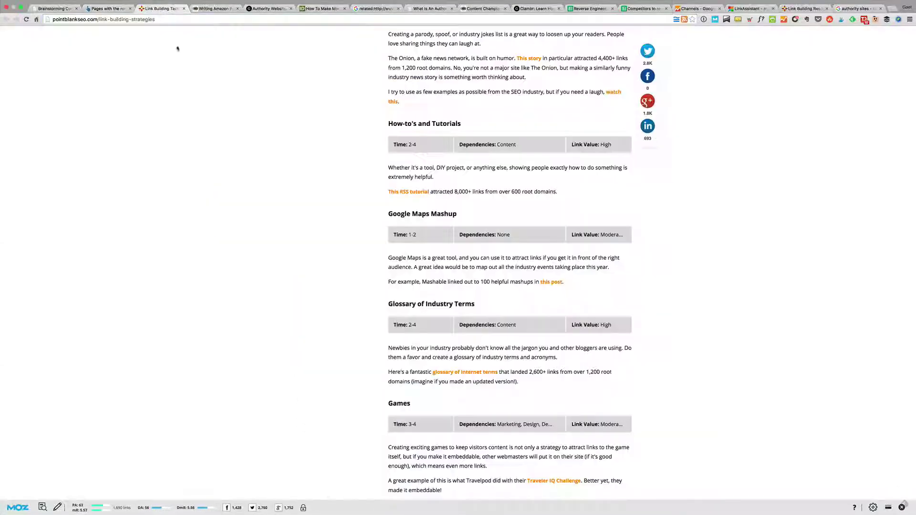
scroll(453, 415, "down", 15)
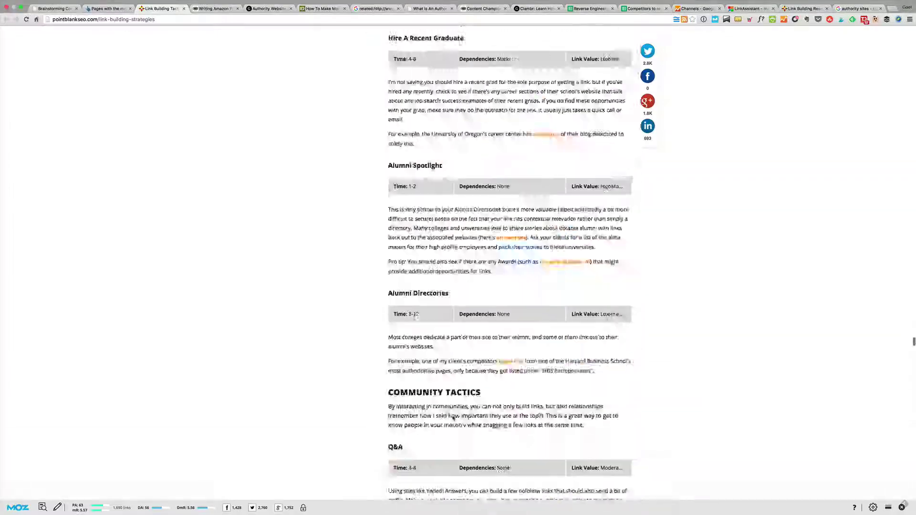
scroll(453, 417, "down", 20)
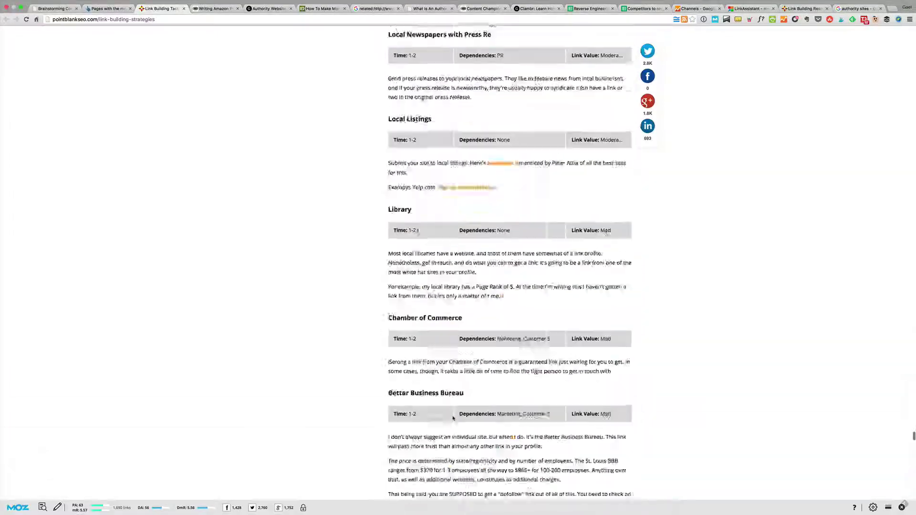
scroll(453, 418, "down", 20)
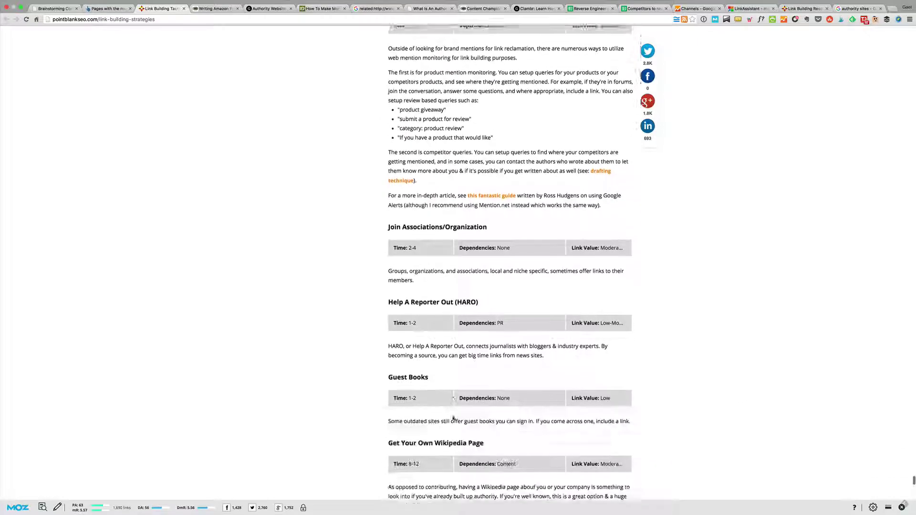
scroll(453, 417, "down", 20)
scroll(453, 418, "up", 6)
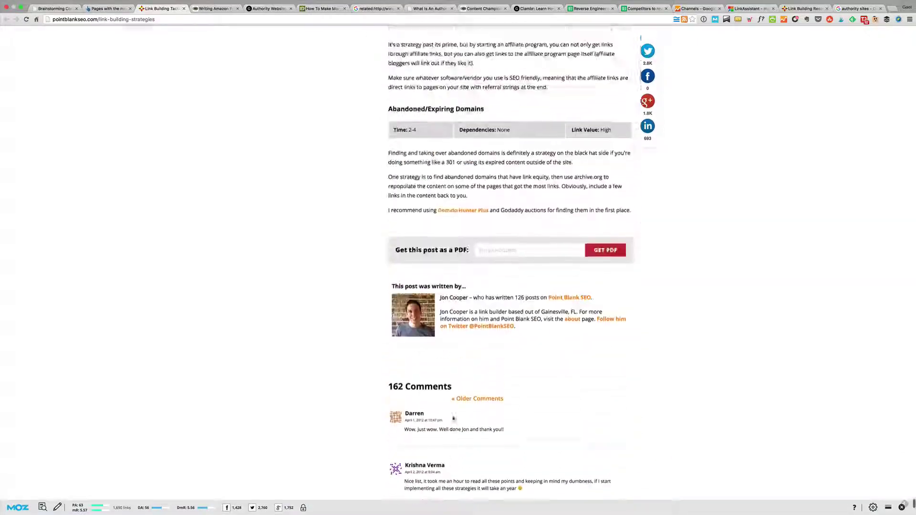
scroll(454, 419, "up", 20)
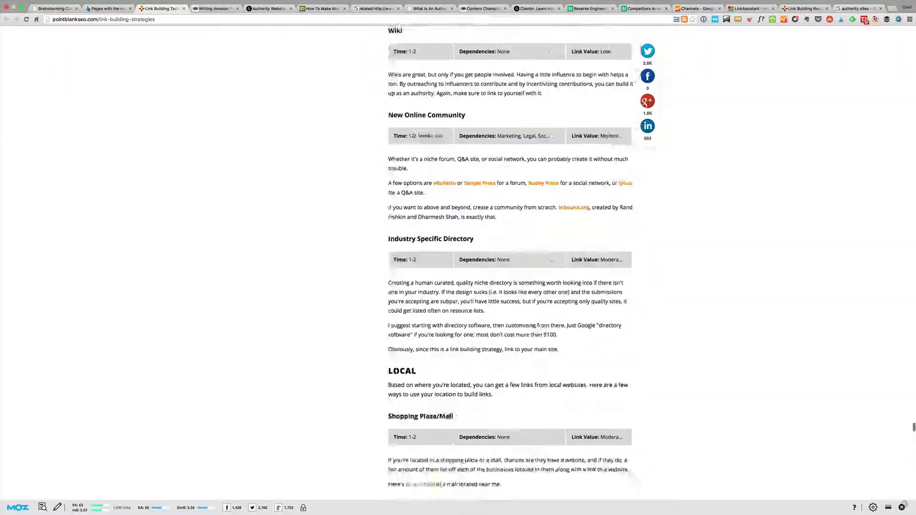
scroll(453, 418, "up", 3)
left_click(107, 10)
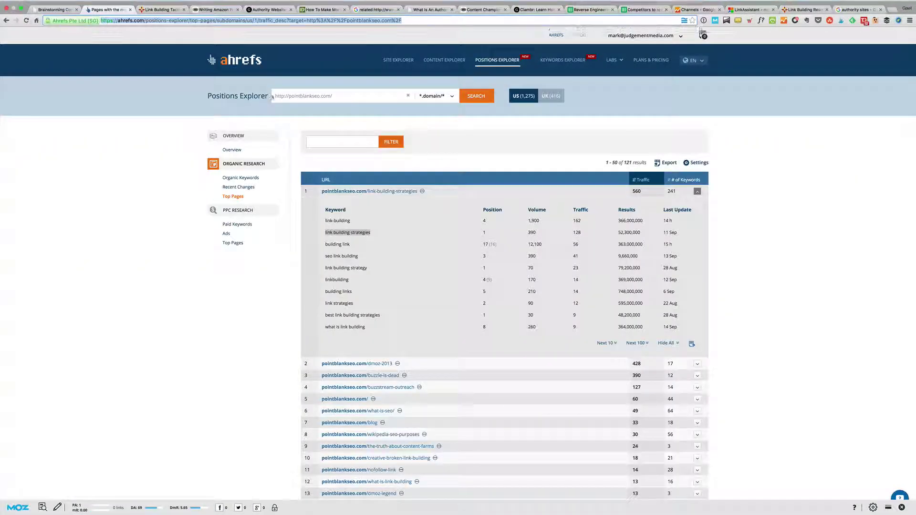
left_click(353, 191)
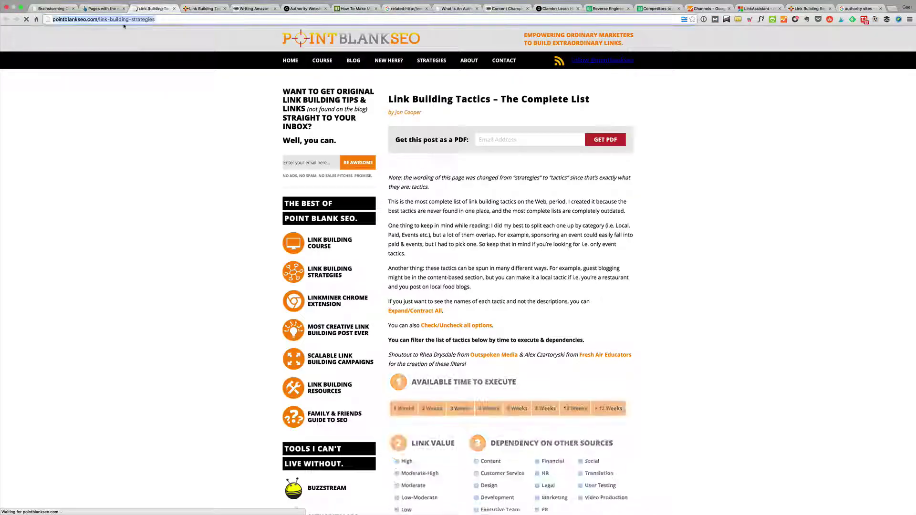
left_click(602, 16)
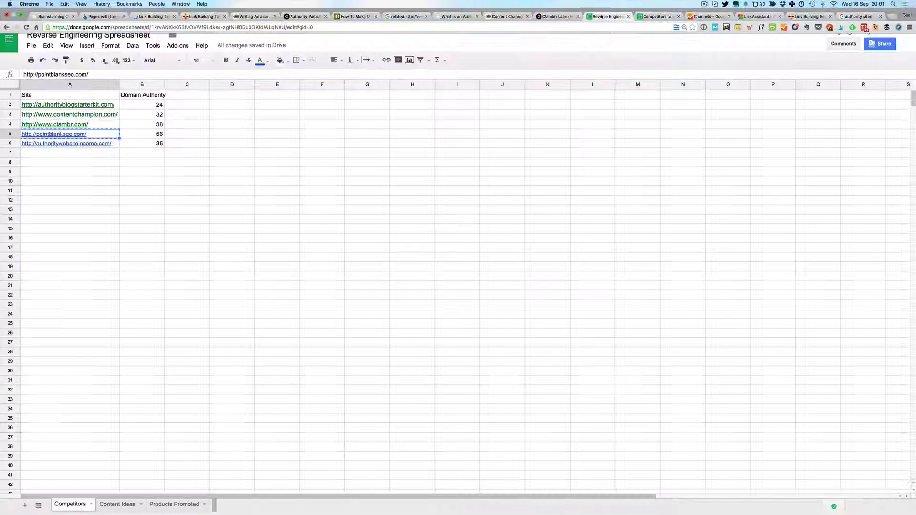
left_click(110, 505)
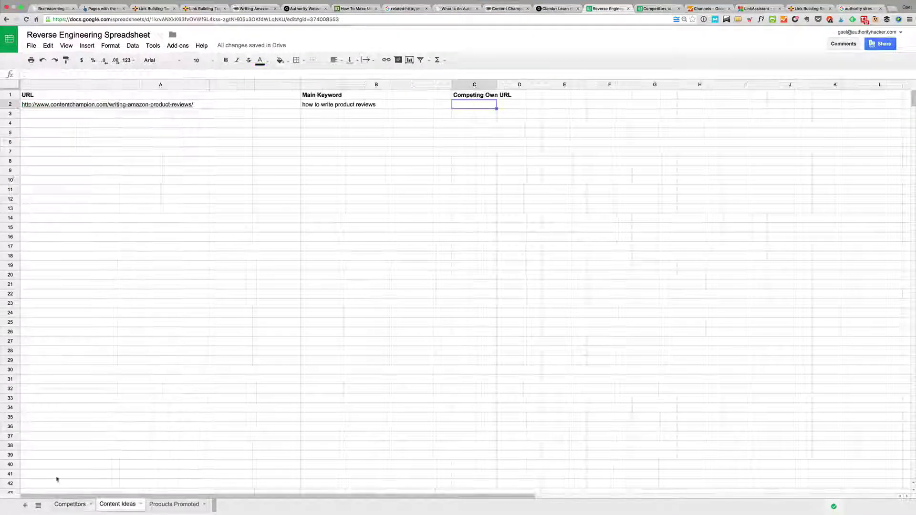
left_click(246, 106)
left_click(270, 116)
type("http://pointblankseo.com/link-building-strategies")
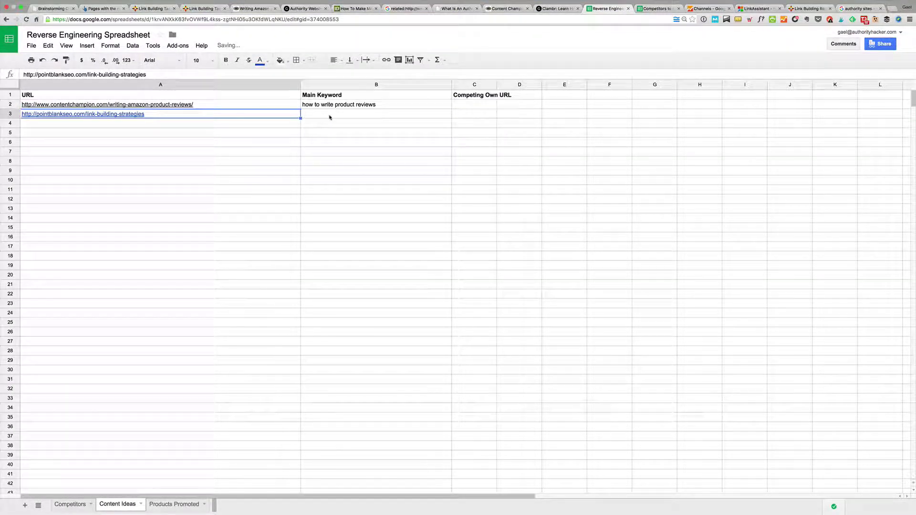
Step: Enter "link building strategies" as the main keyword for the Point Blank SEO article in B3
left_click(332, 117)
type("link building strategies")
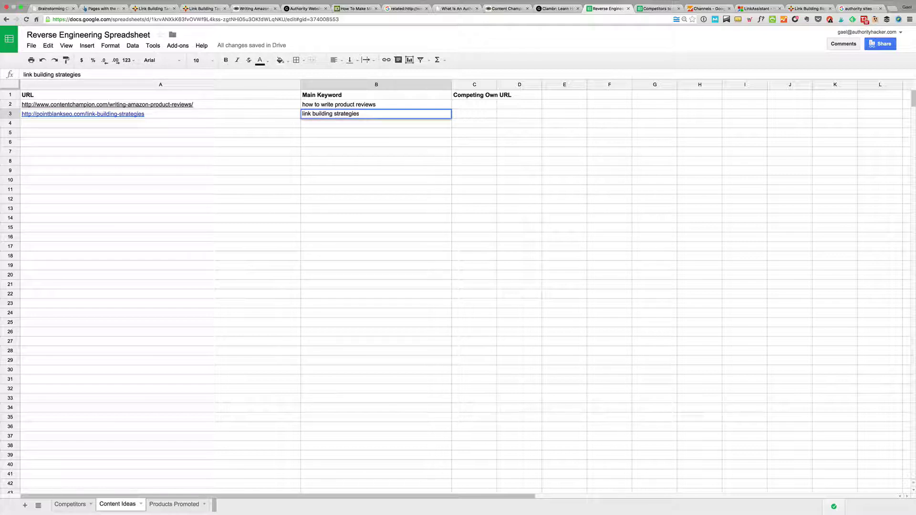
left_click(657, 168)
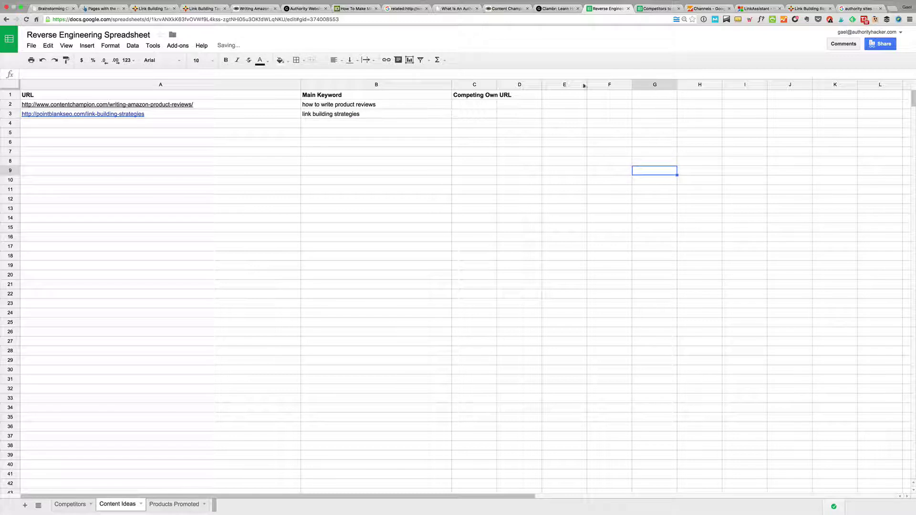
Step: Add a bold "Big content?" header in D1 and enter "yes" in D3 for the link building article
left_click(518, 94)
type("Big content?")
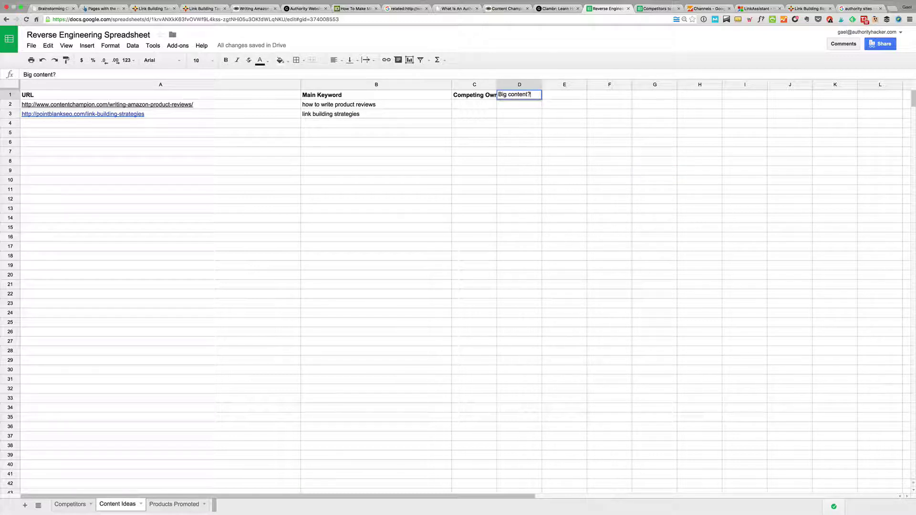
left_click(504, 117)
type("yes")
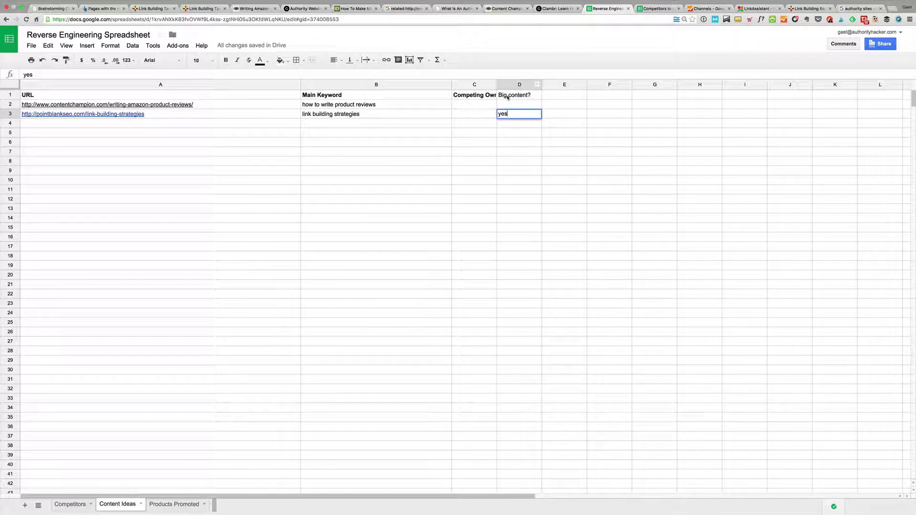
key("Up")
key("Up")
left_click(228, 62)
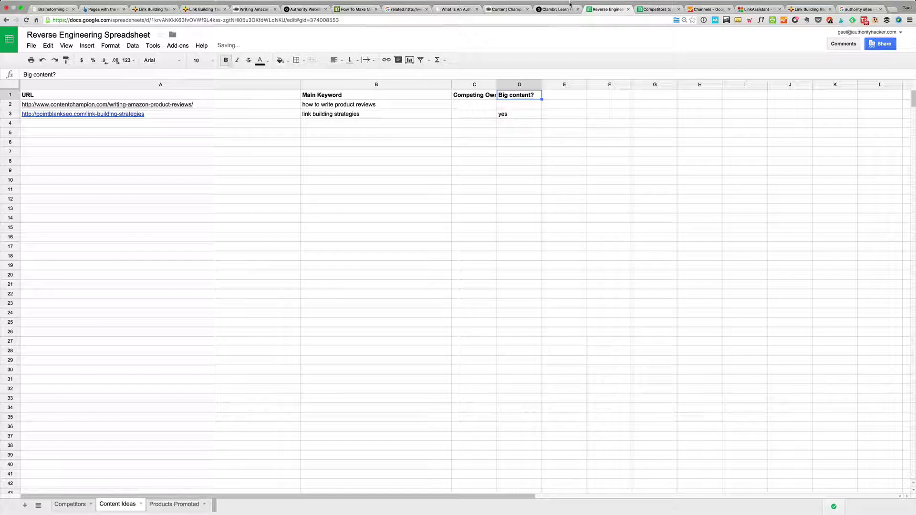
Step: Return to Ahrefs and look through the rest of the pointblankseo.com top pages for further content ideas
left_click(98, 17)
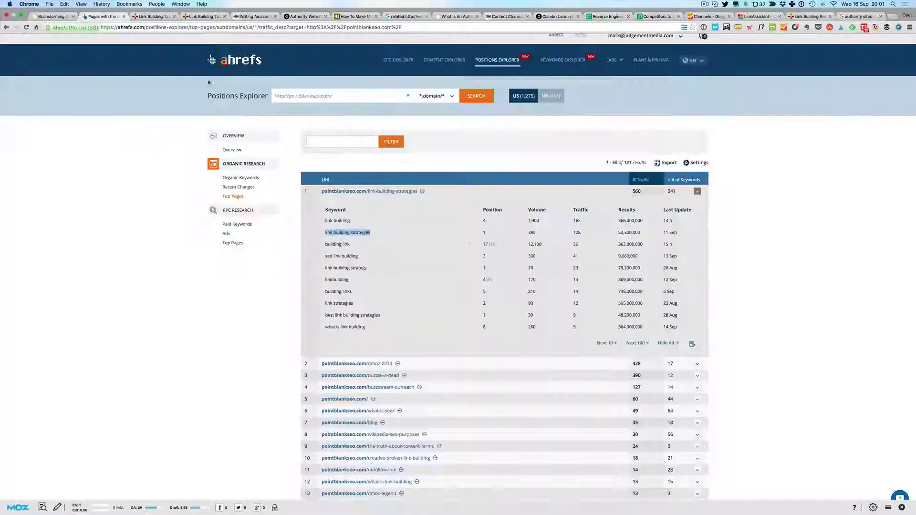
scroll(476, 293, "down", 10)
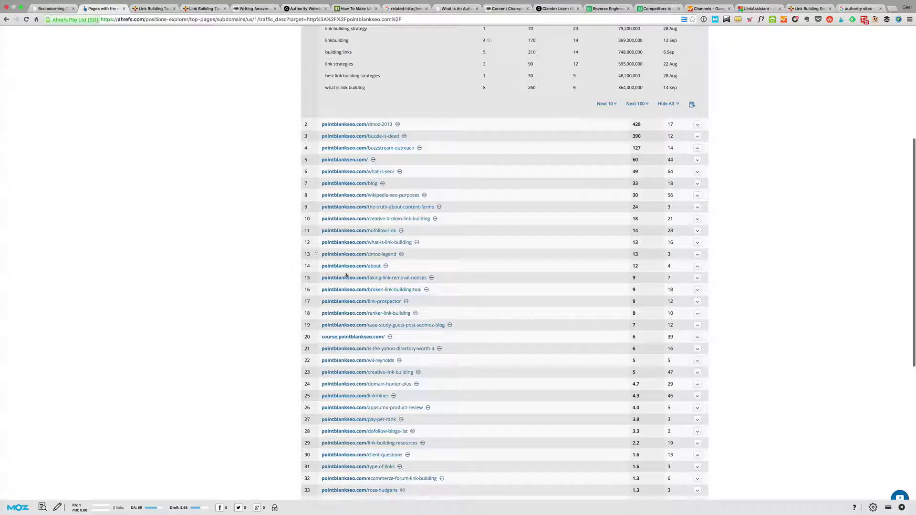
left_click(386, 266)
scroll(597, 91, "up", 3)
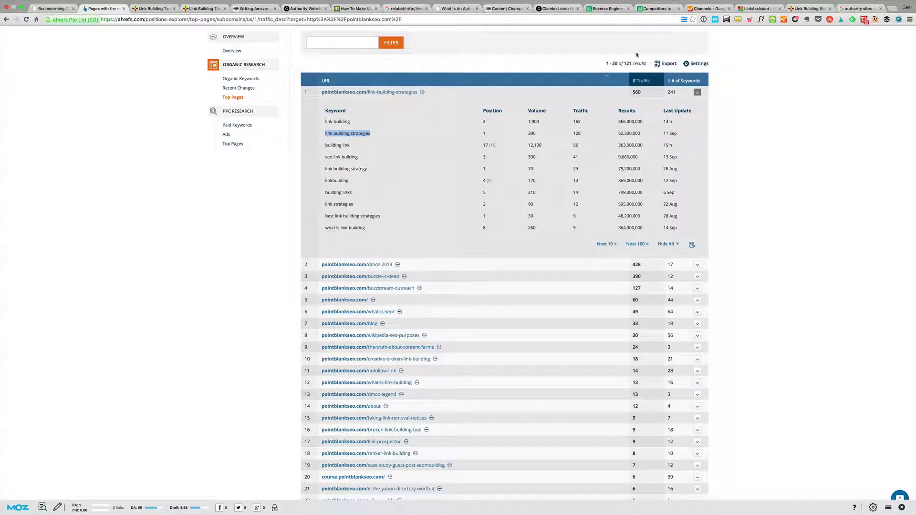
Step: Switch to the Competitors to reverse engineer spreadsheet and look through the URLs, main keywords and competing URLs in its Content Ideas sheet
left_click(656, 8)
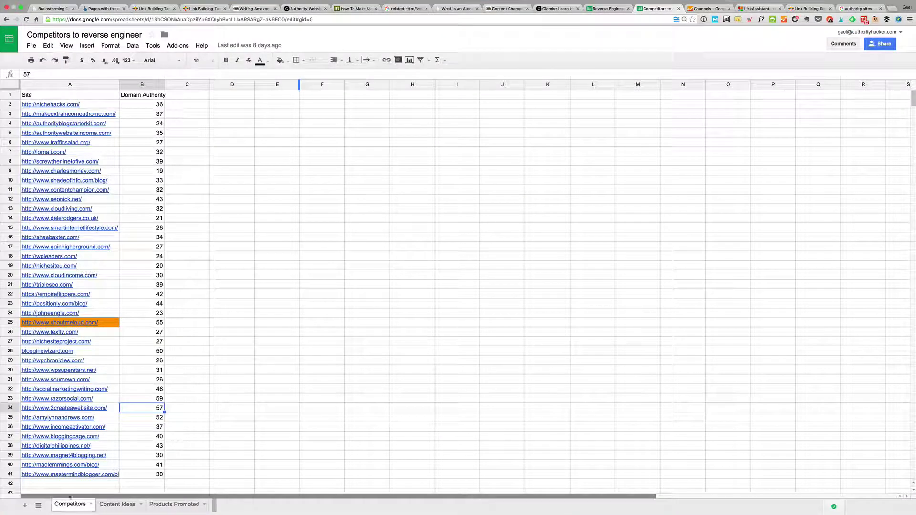
left_click(118, 504)
scroll(110, 431, "down", 5)
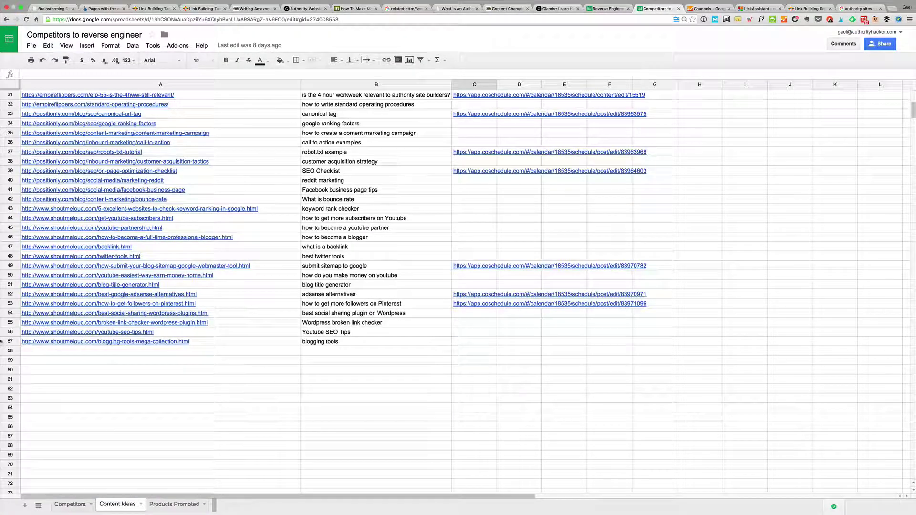
scroll(428, 278, "up", 10)
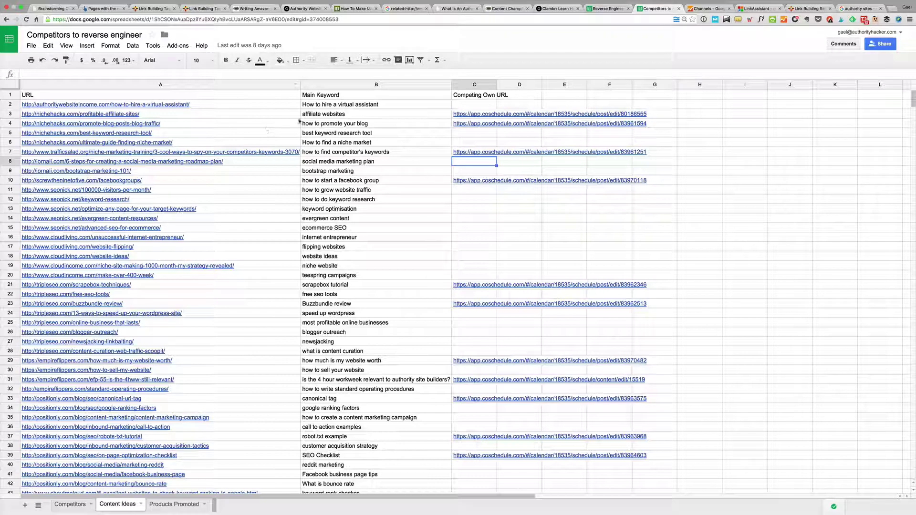
scroll(288, 144, "down", 3)
scroll(288, 144, "down", 3)
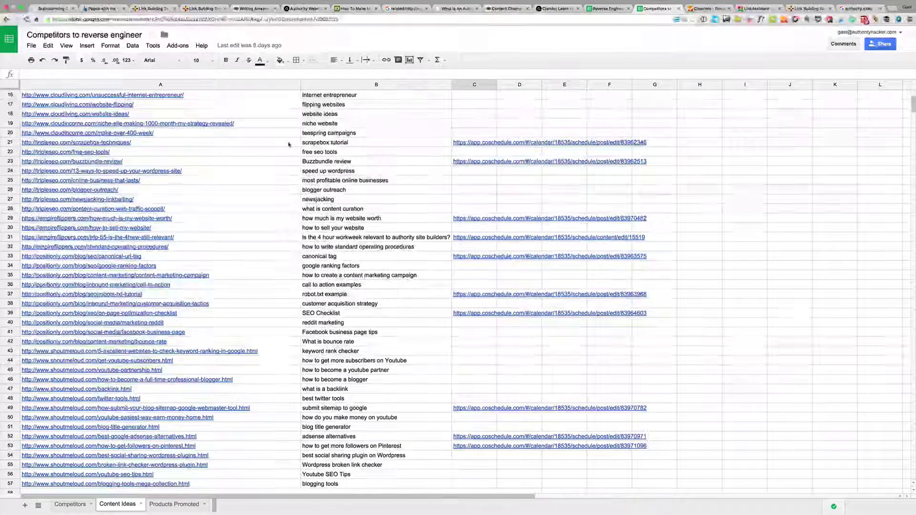
scroll(289, 144, "up", 2)
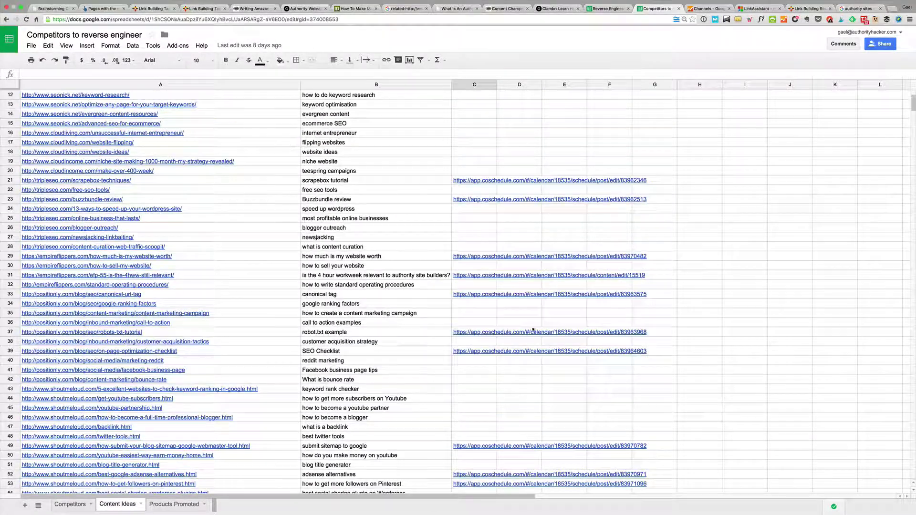
Step: Examine the main keywords in rows 14 to 18, including "internet entrepreneur", "flipping websites", "website ideas" and "evergreen content"
left_click(334, 133)
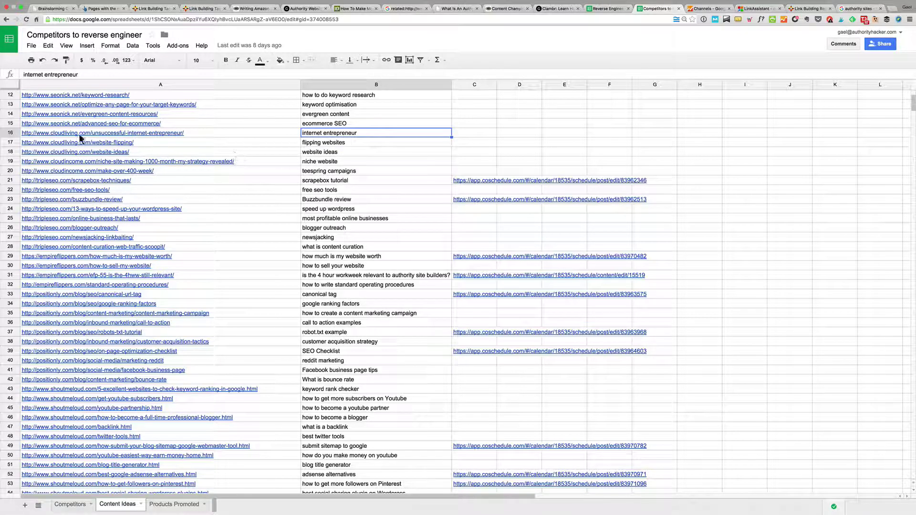
scroll(311, 110, "up", 4)
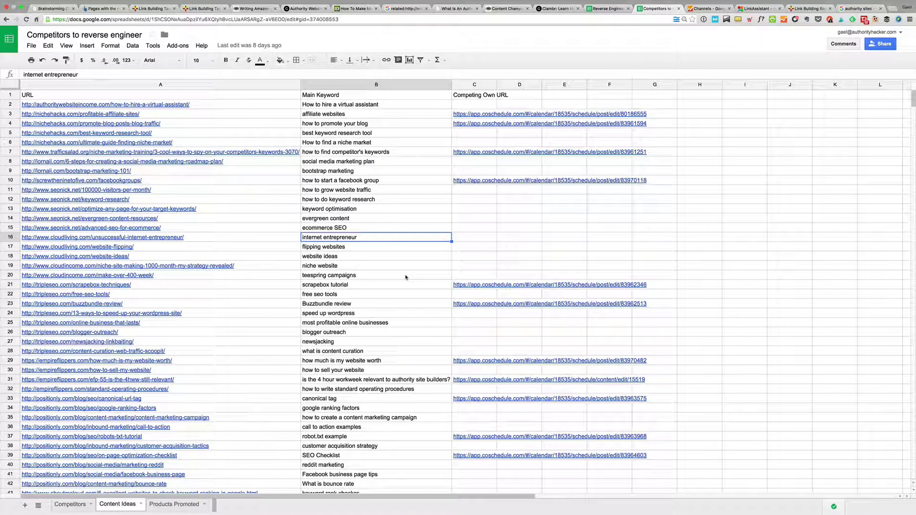
left_click(315, 250)
left_click(323, 263)
left_click(328, 257)
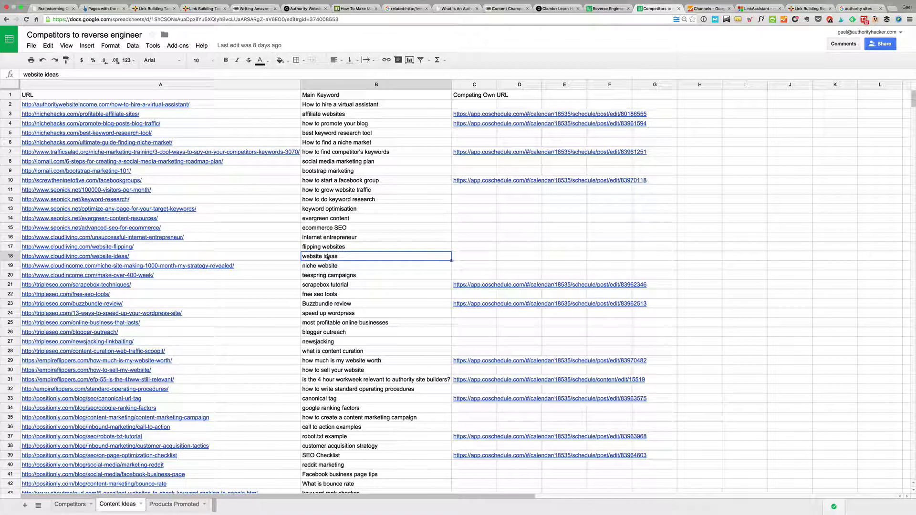
left_click(325, 242)
key("Up")
key("Up")
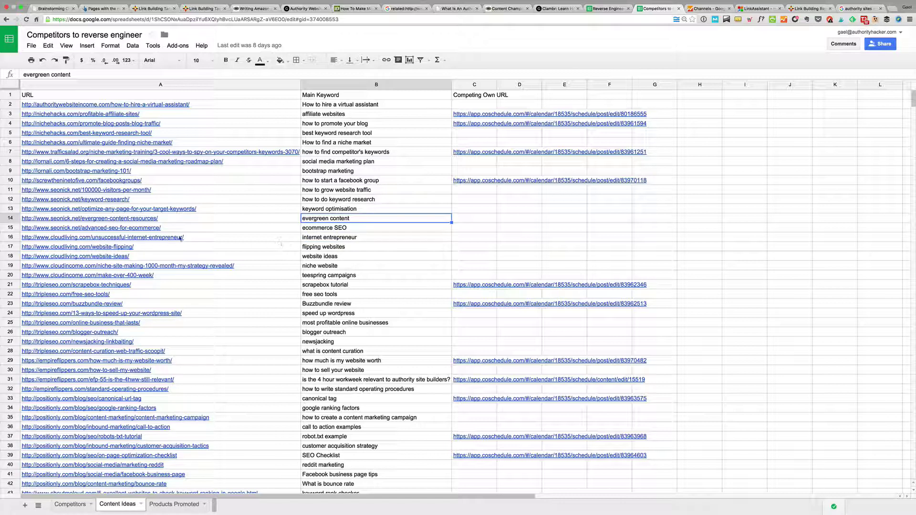
Step: Open the seonick.net/optimize-any-page-for-your-target-keywords article from A13 and skim its sections
left_click(165, 210)
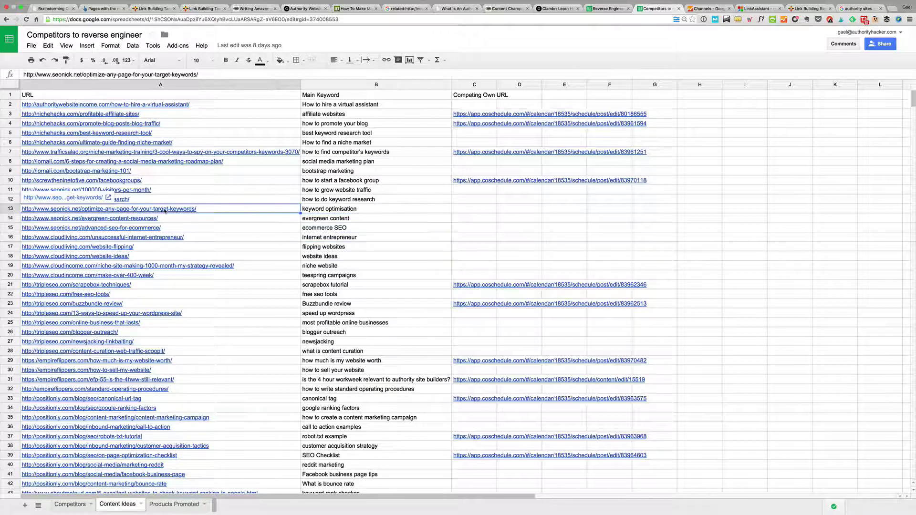
left_click(81, 197)
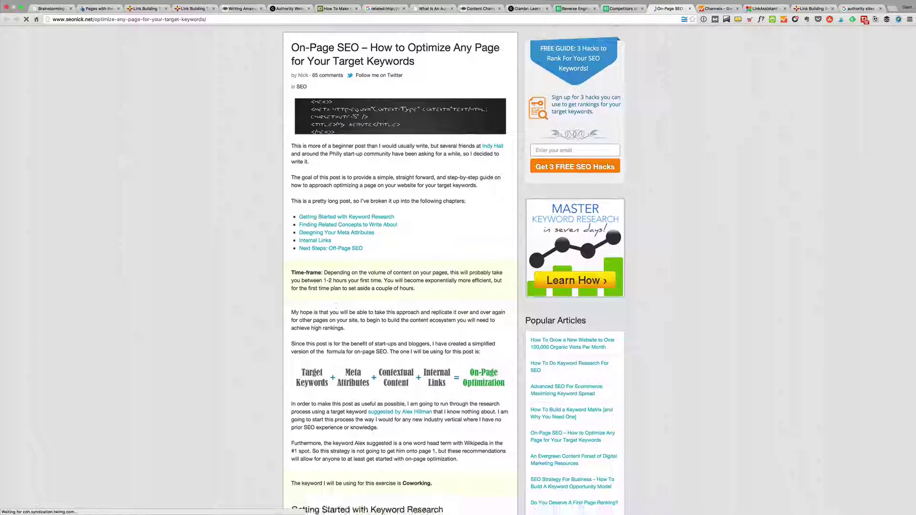
scroll(334, 316, "down", 20)
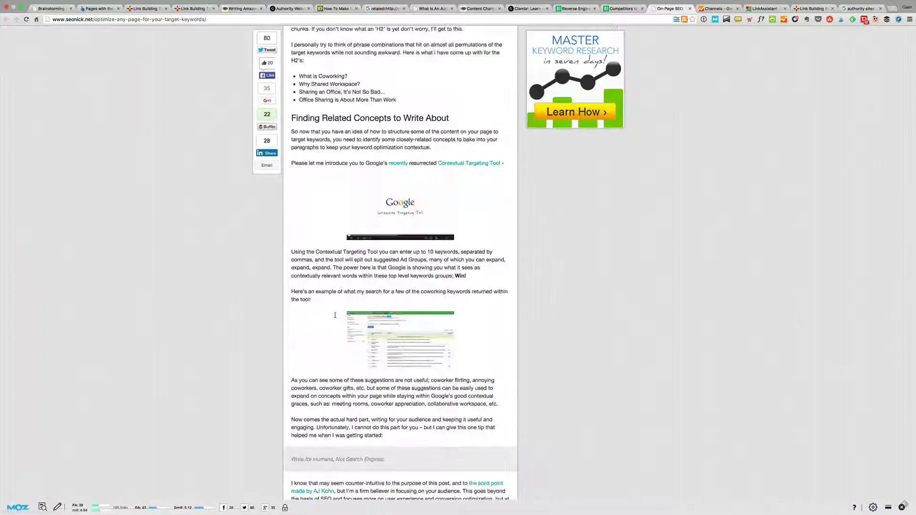
scroll(335, 400, "down", 5)
scroll(334, 314, "up", 20)
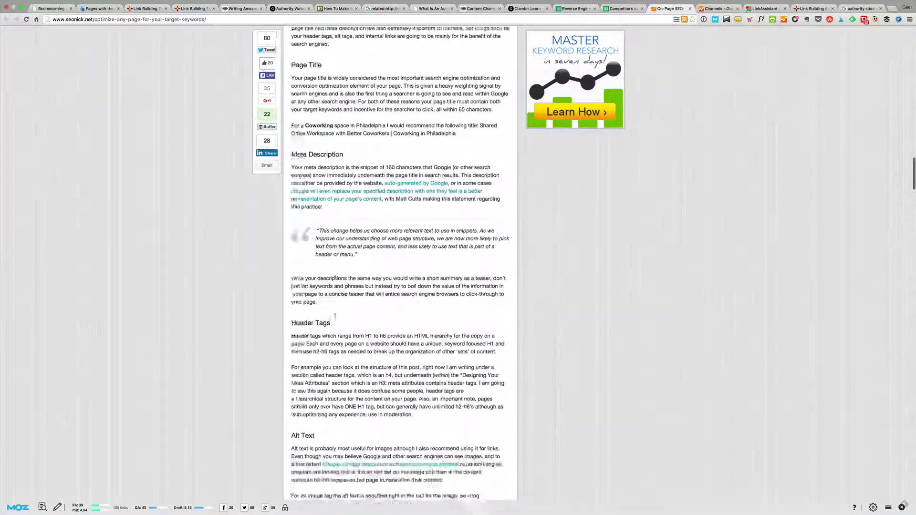
scroll(335, 205, "up", 20)
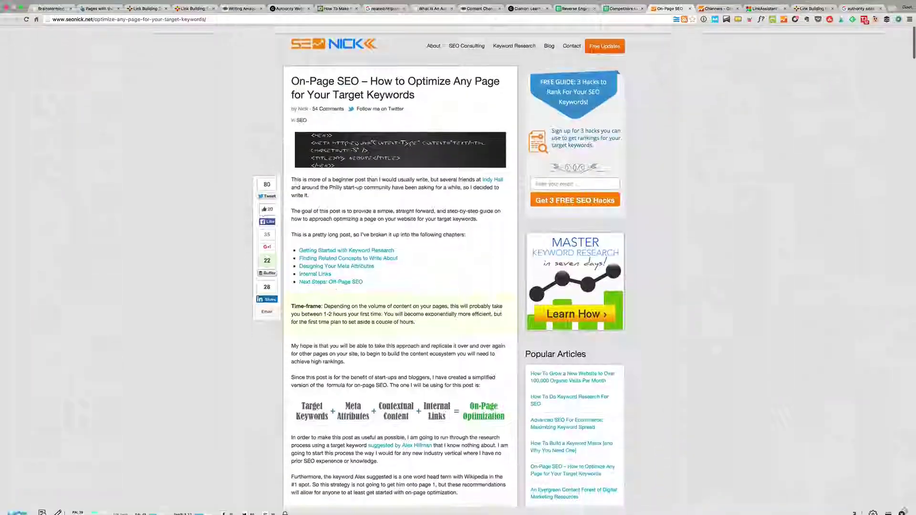
Step: Check the main keyword in B13 of the spreadsheet, then review the on-page SEO article's length and content down to its comments and back
left_click(620, 8)
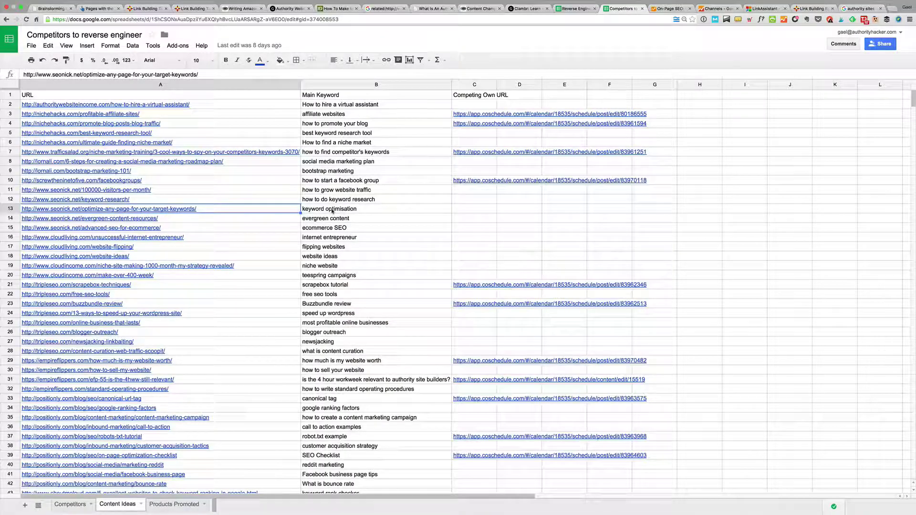
left_click(333, 210)
left_click(670, 9)
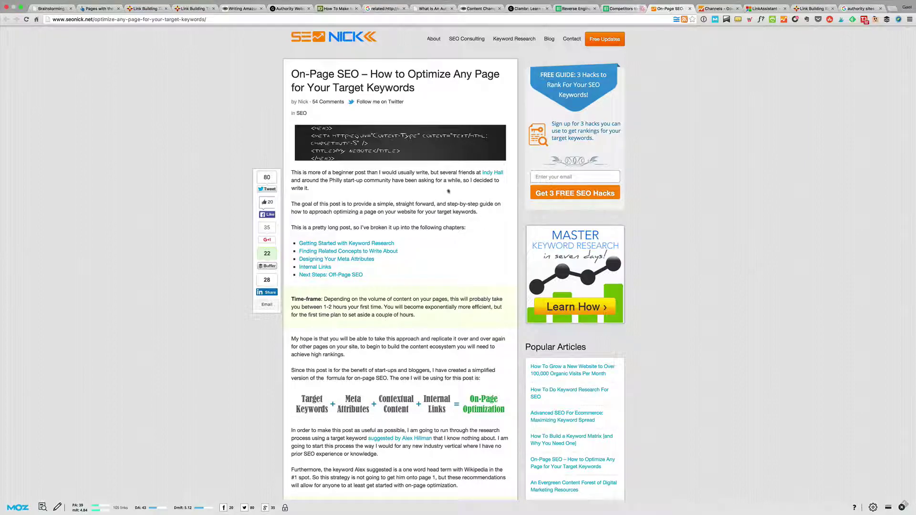
scroll(484, 303, "down", 20)
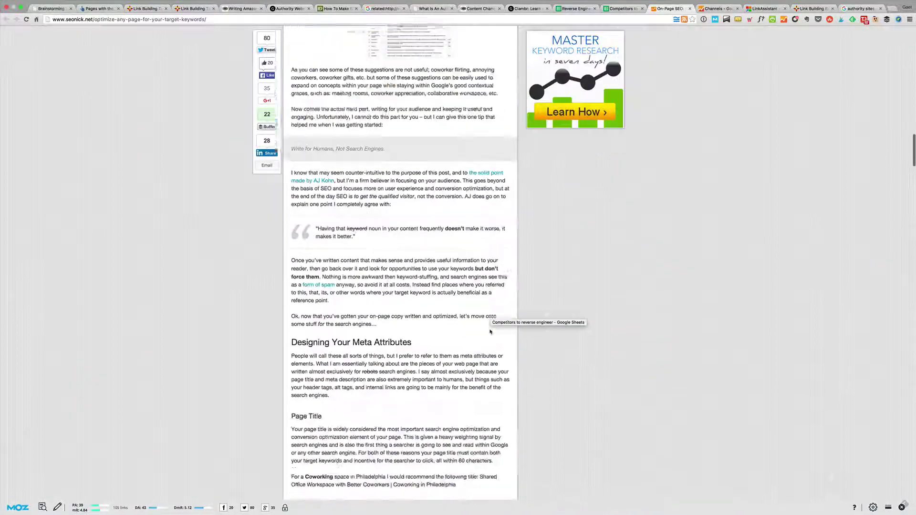
scroll(490, 331, "down", 20)
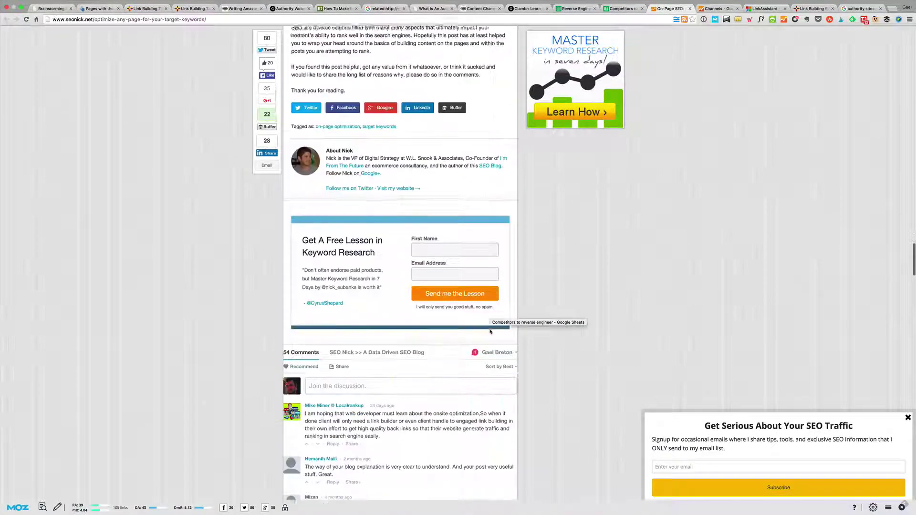
scroll(489, 331, "up", 15)
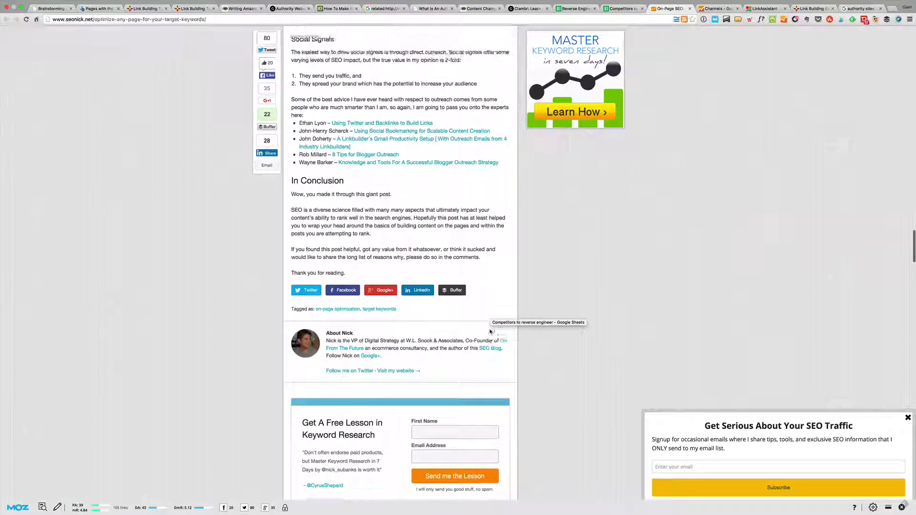
scroll(490, 331, "up", 20)
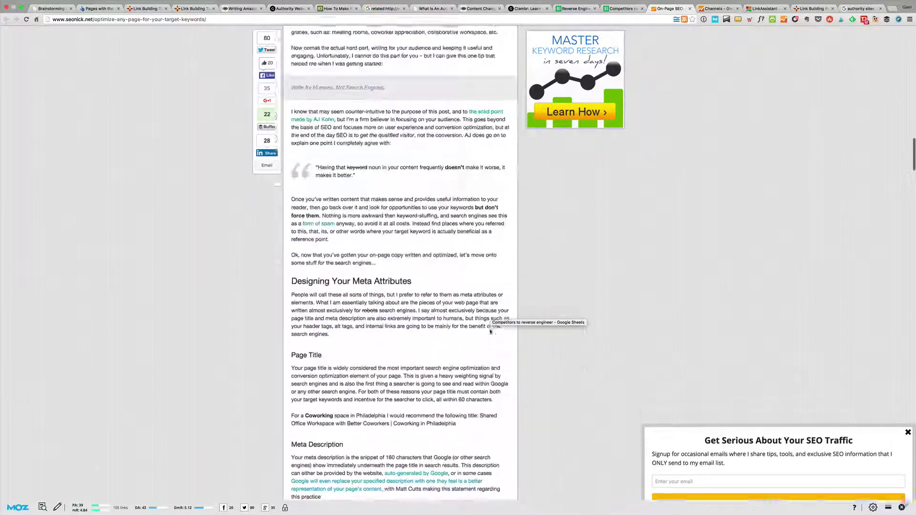
scroll(489, 332, "up", 3)
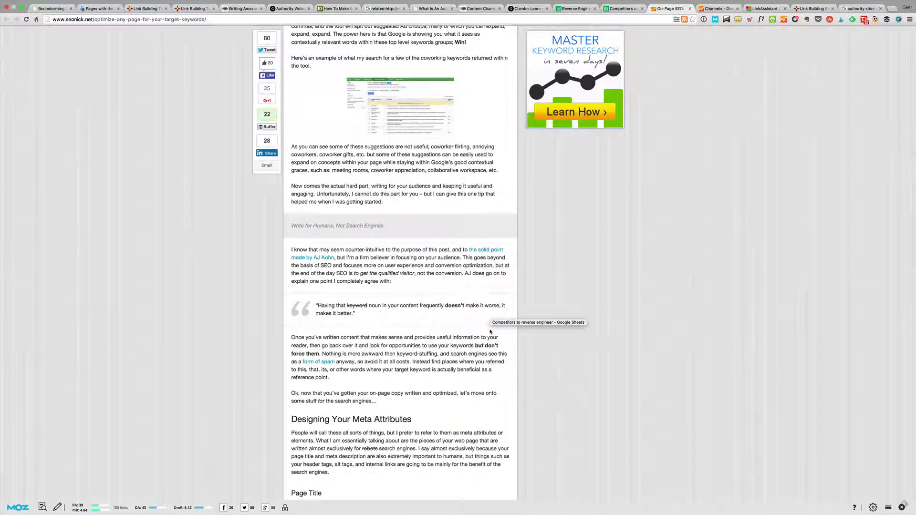
scroll(480, 254, "up", 10)
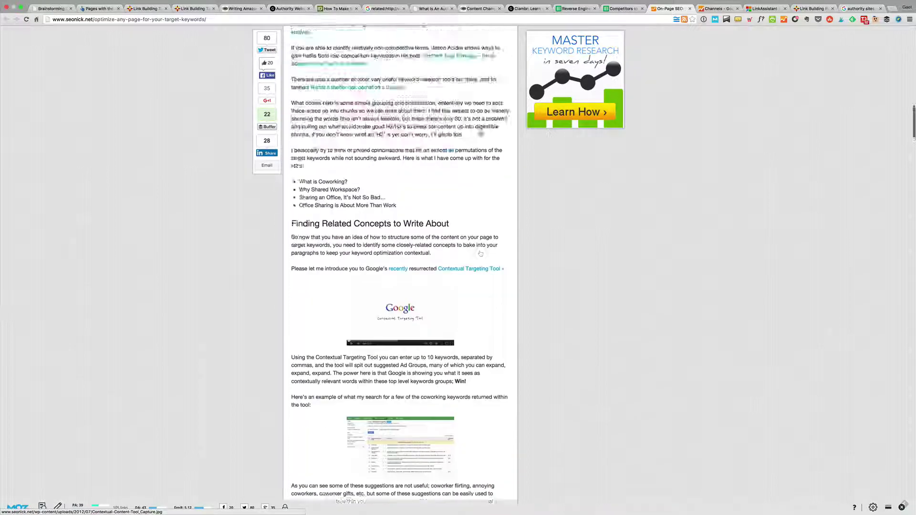
scroll(480, 253, "up", 15)
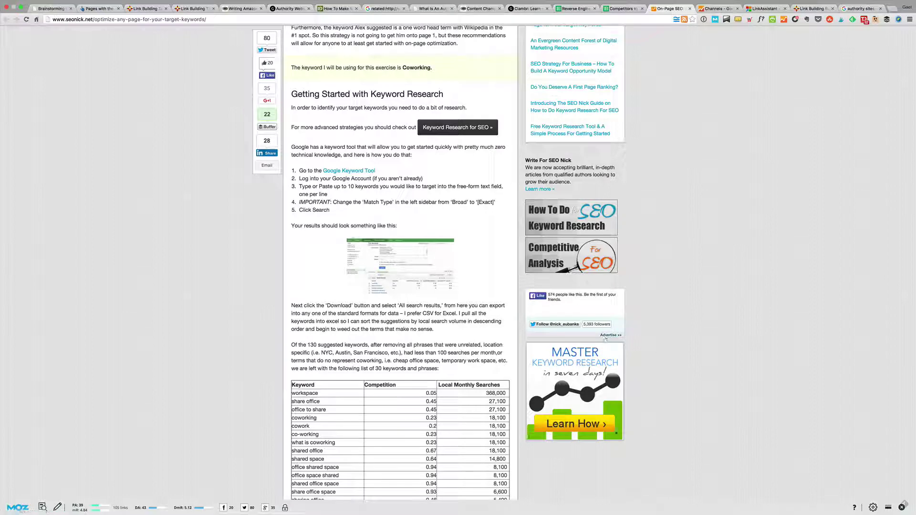
Step: Examine the Master Keyword Research advertisement in the on-page SEO article's sidebar and return to the start of the article
left_click_drag(625, 441, 513, 388)
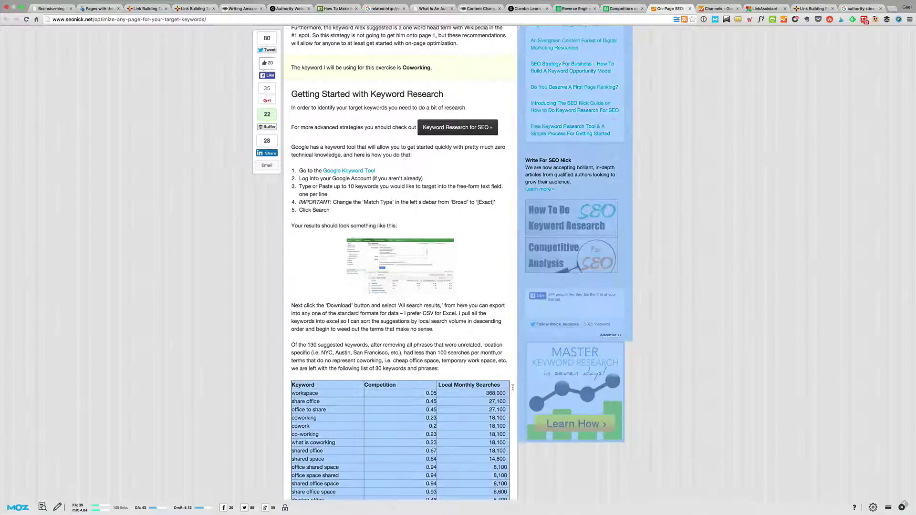
left_click(513, 387)
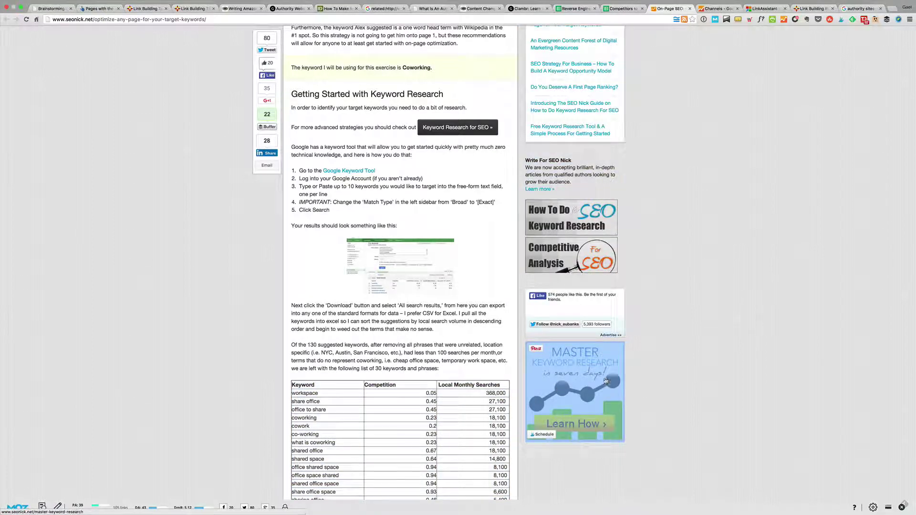
scroll(599, 377, "up", 10)
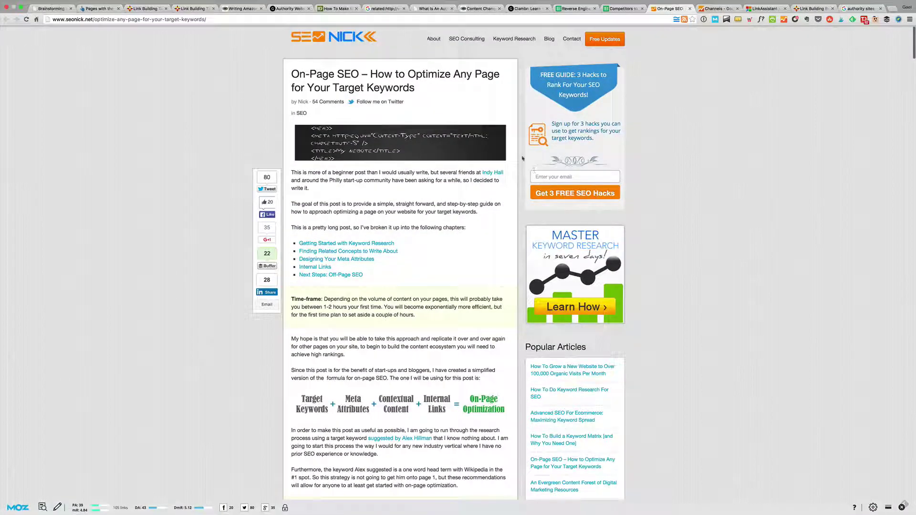
Step: In the Competitors to reverse engineer spreadsheet, add "keyword research course" to cell A13 of the Products Promoted sheet
left_click(616, 8)
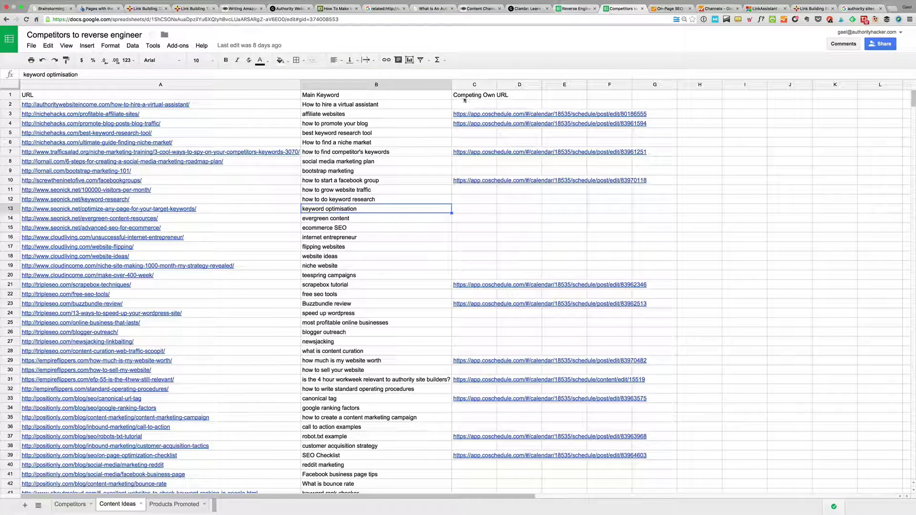
left_click(184, 509)
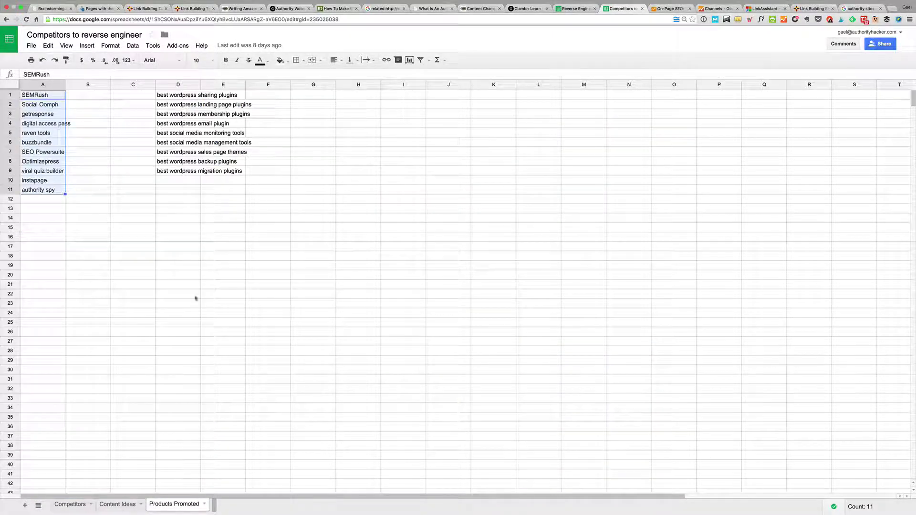
left_click(35, 212)
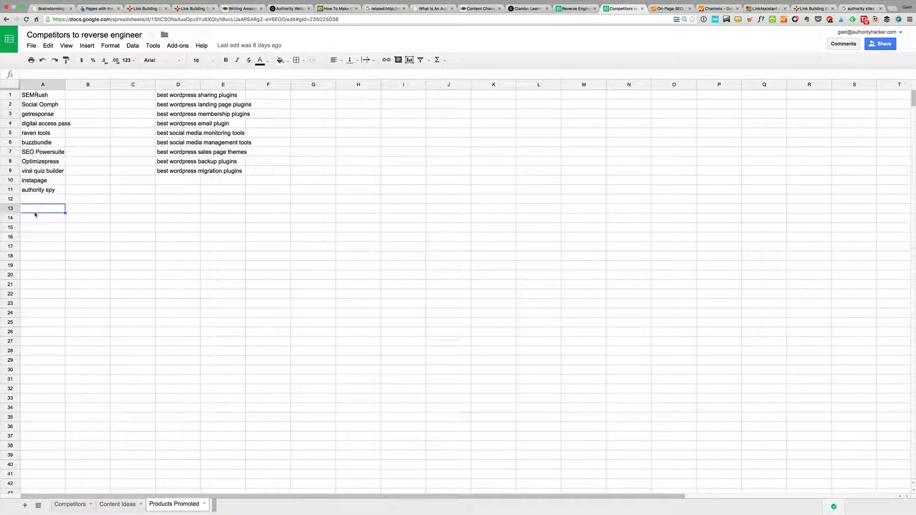
type("keyword research ")
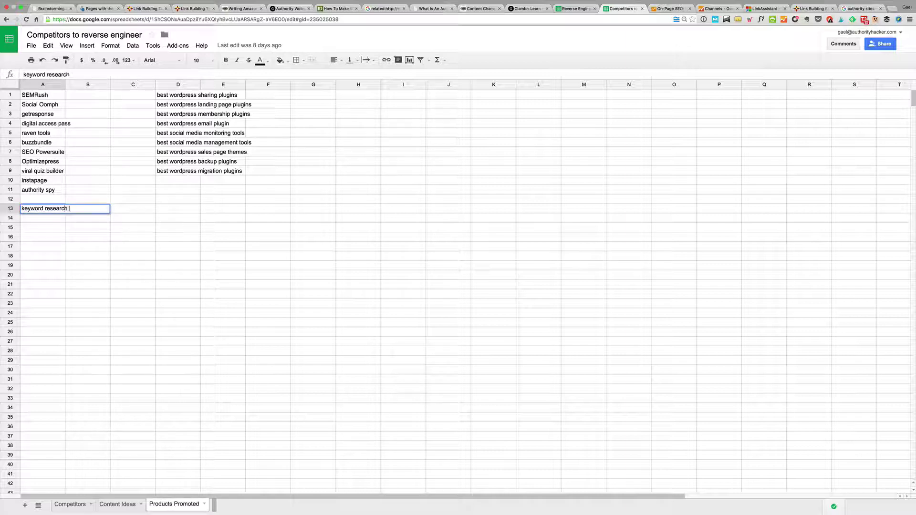
type("course")
key("Return")
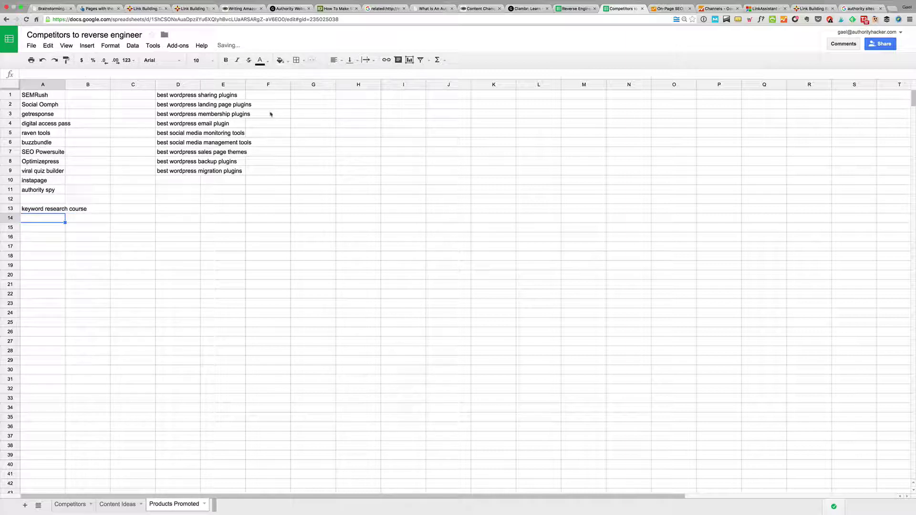
Step: Return to the Content Ideas sheet and look through its URLs and main keywords down to the last entry in row 57
left_click(102, 508)
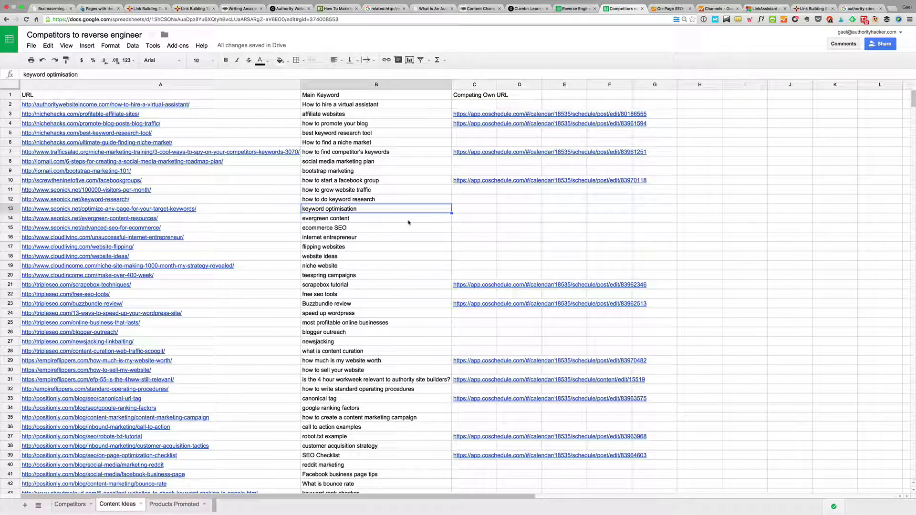
scroll(408, 222, "down", 10)
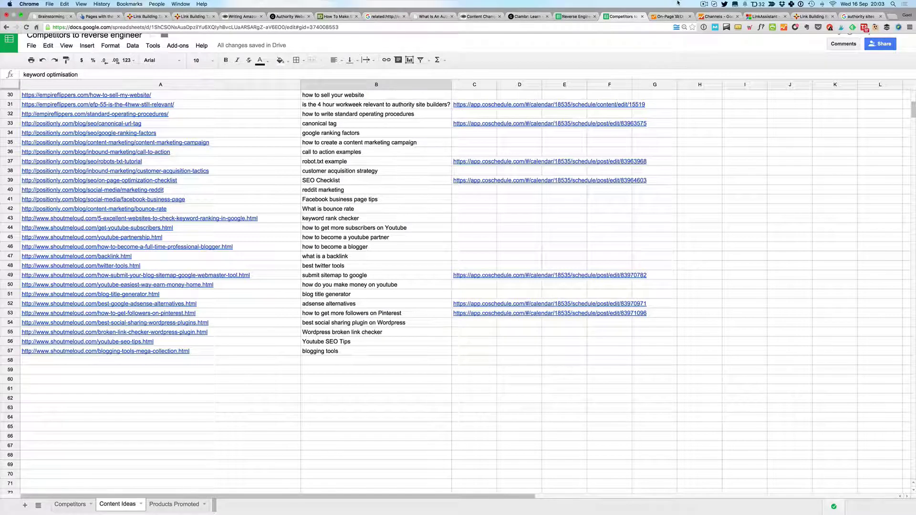
left_click(703, 3)
left_click(703, 3)
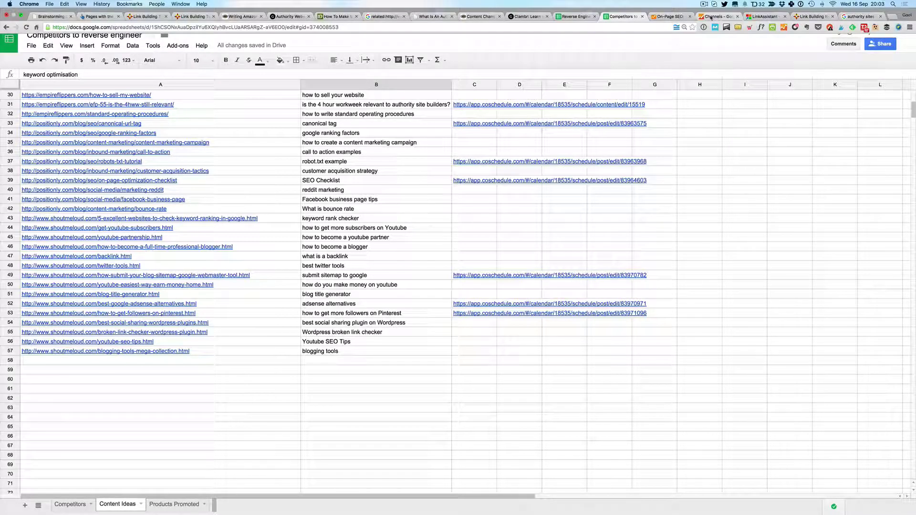